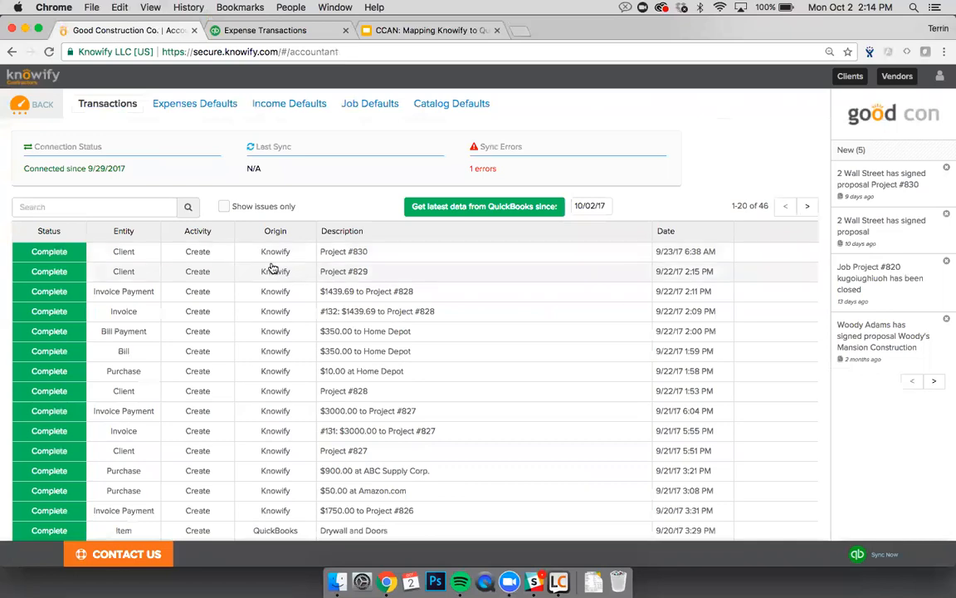
# Step: Open Project #828's synced invoice #132 in QuickBooks from the Transactions log
pyautogui.scroll(-3, 272, 272)
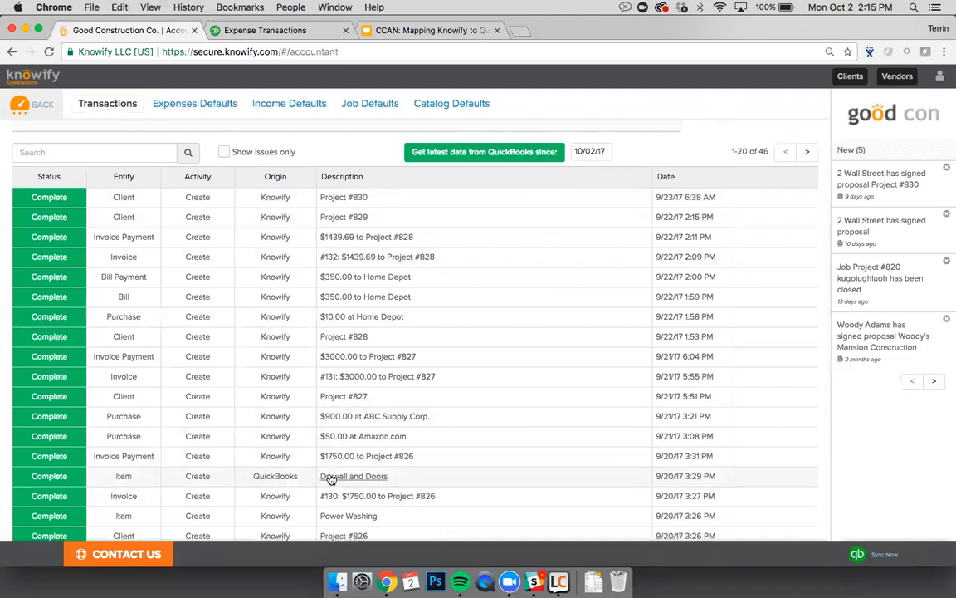
pyautogui.scroll(3, 331, 477)
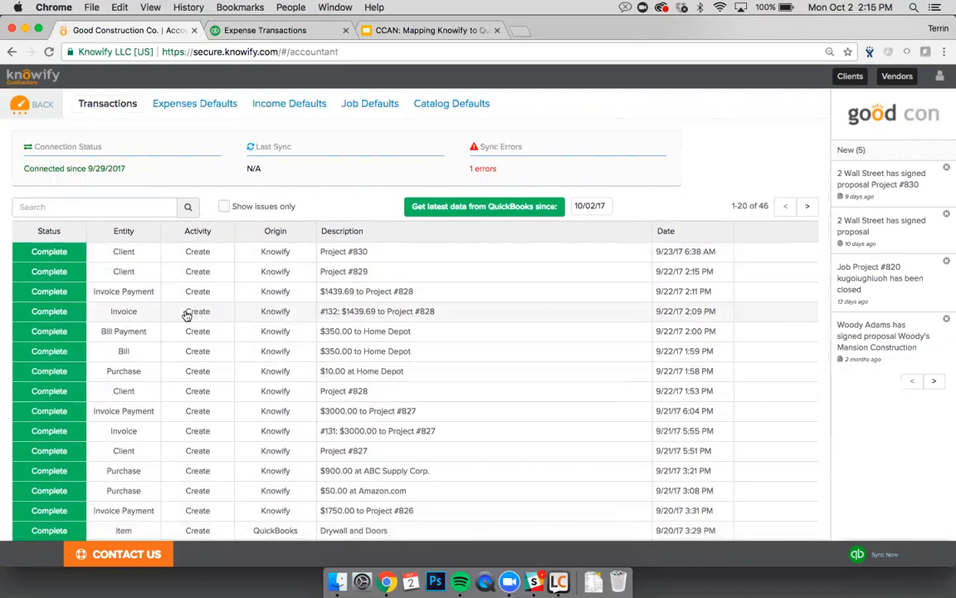
pyautogui.click(53, 315)
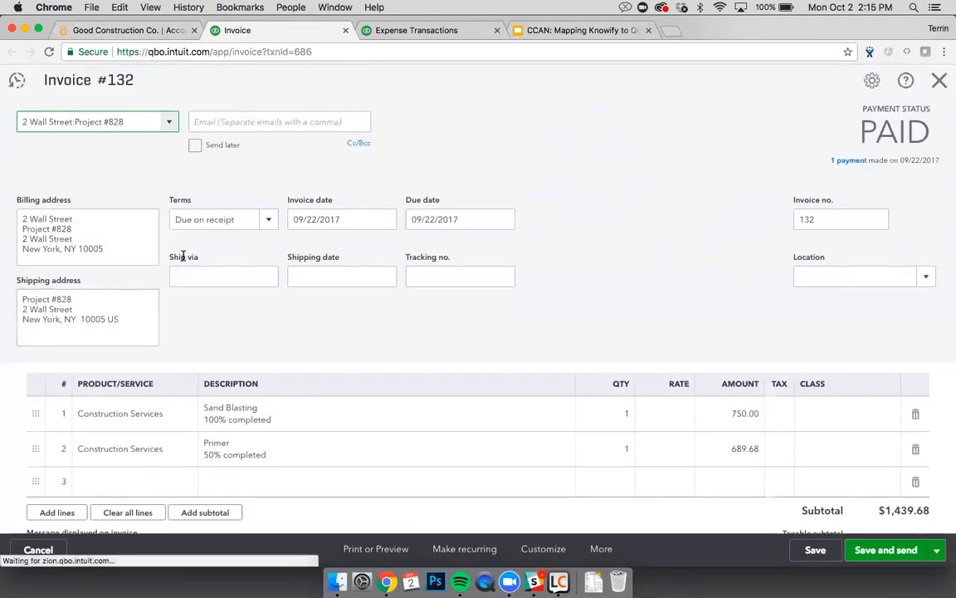
# Step: Check invoice #132 shows PAID with a $1,439.68 subtotal, then close its tab
pyautogui.scroll(-1, 183, 256)
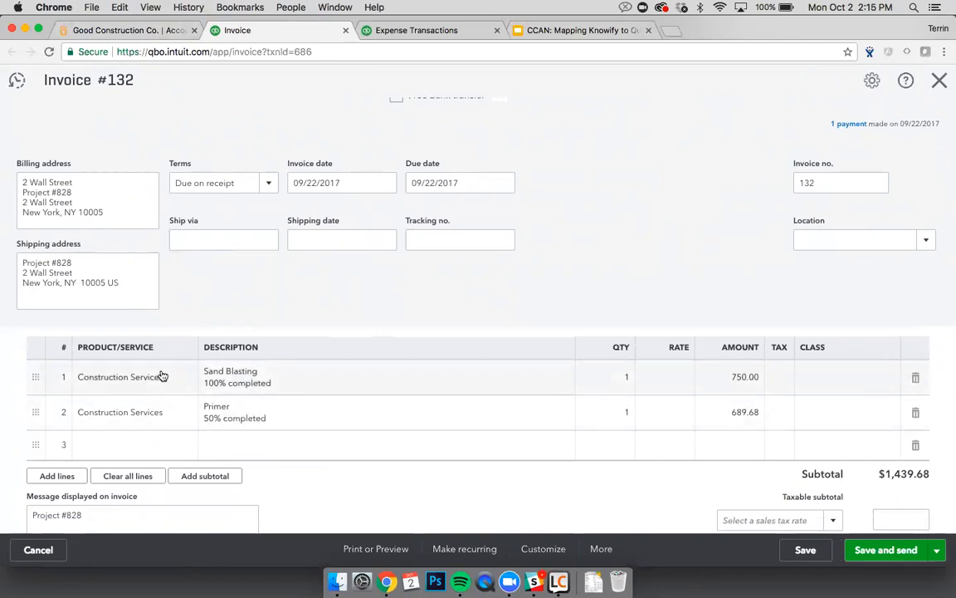
pyautogui.click(345, 31)
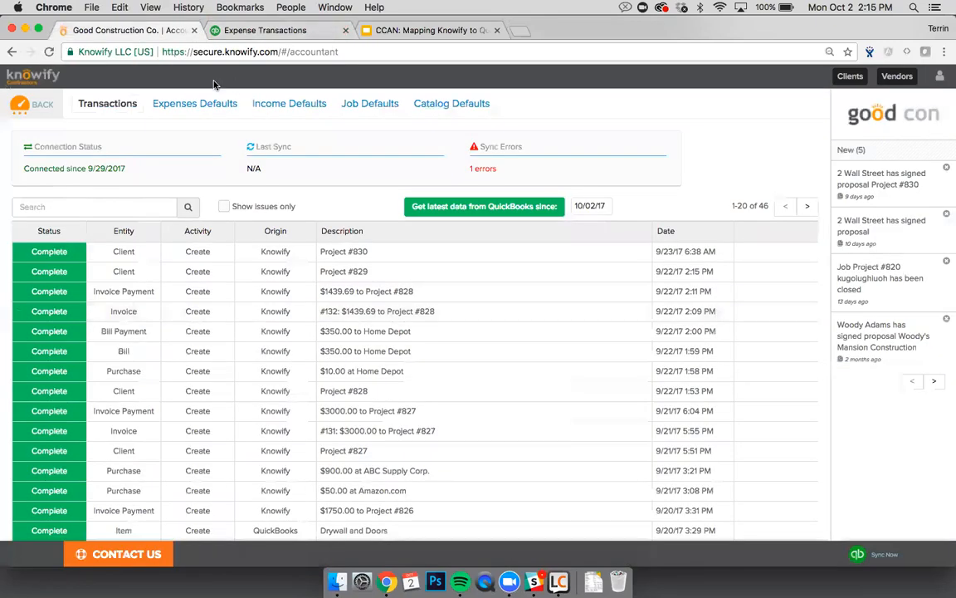
# Step: Review the vendor expense defaults, then go to the Purchases list
pyautogui.click(197, 107)
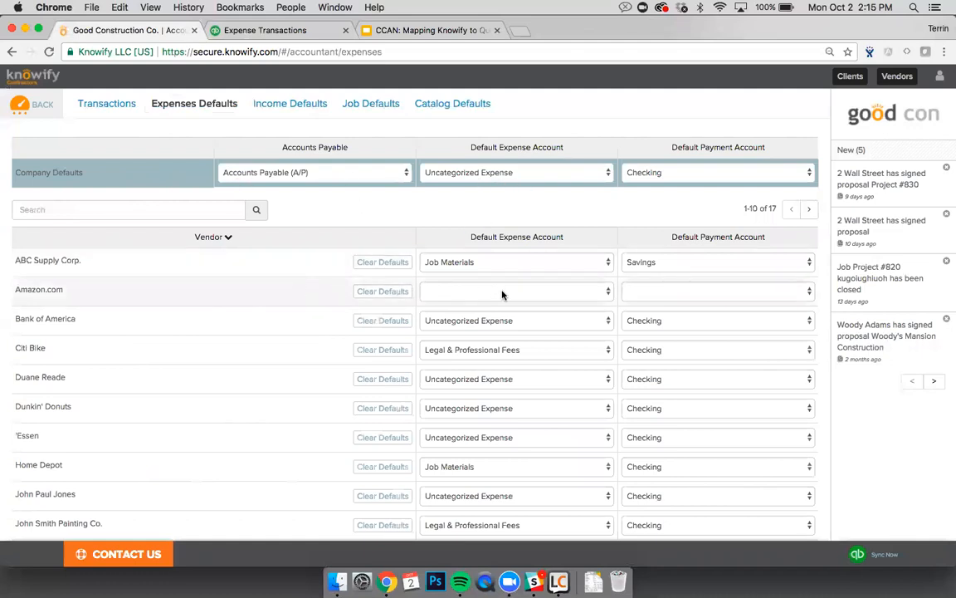
pyautogui.click(43, 104)
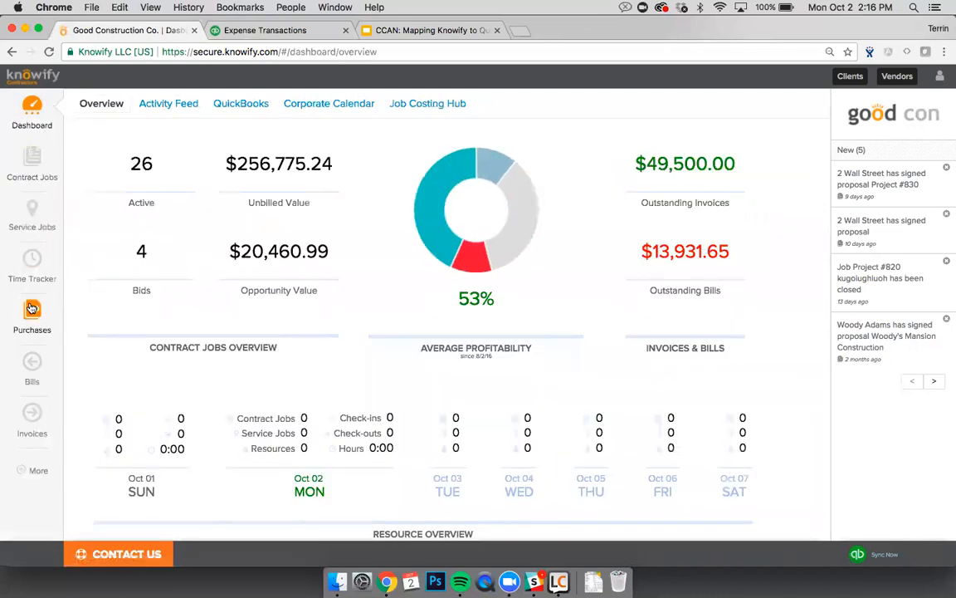
pyautogui.click(31, 316)
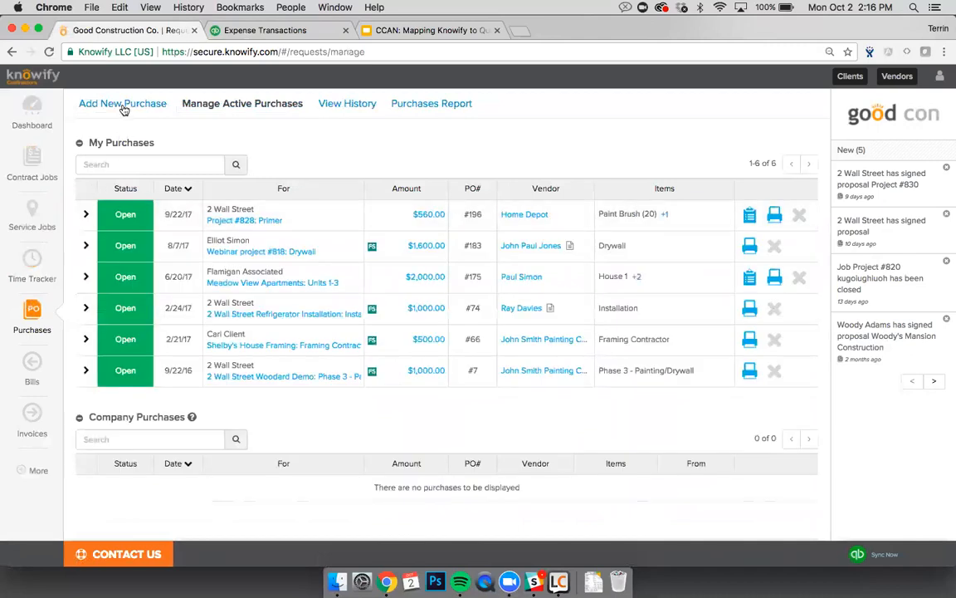
# Step: Start a credit-card expense purchase on the Citi Card, then switch to QuickBooks expenses
pyautogui.click(124, 105)
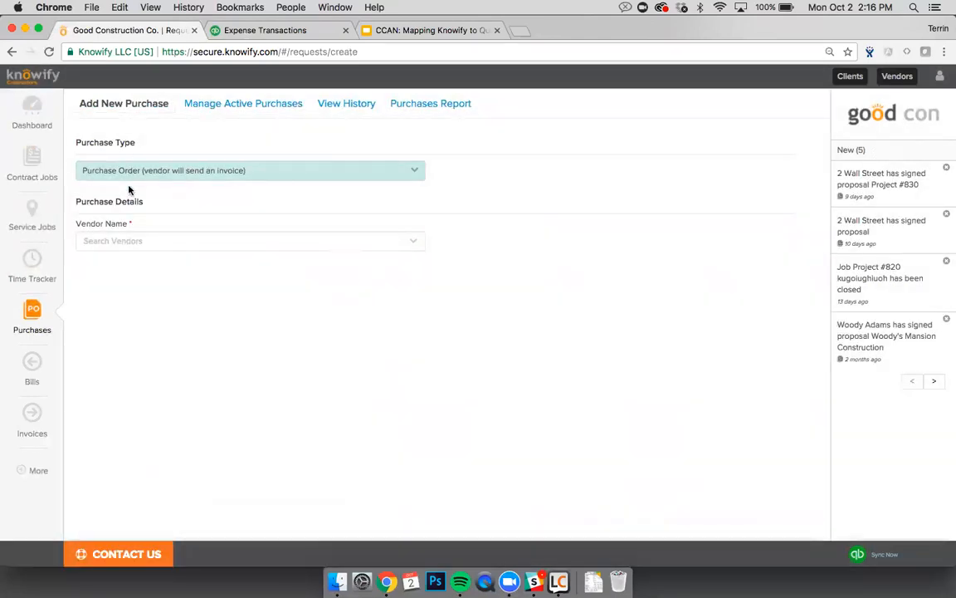
pyautogui.click(132, 174)
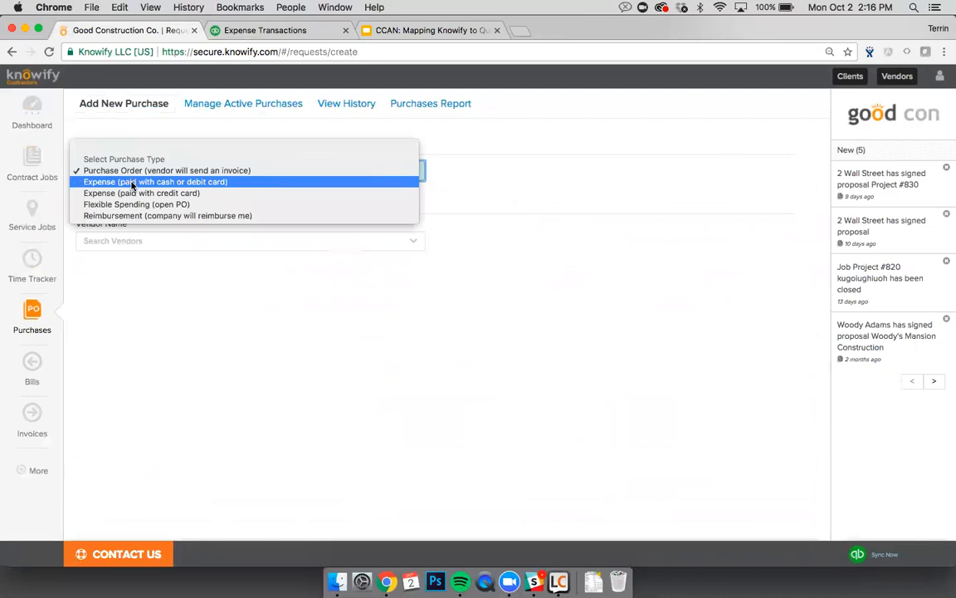
pyautogui.click(129, 192)
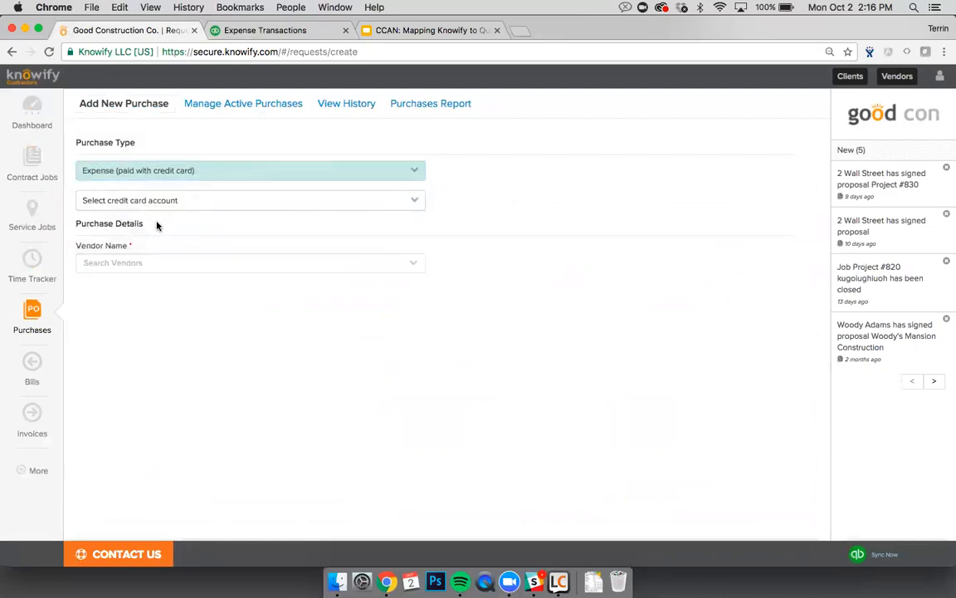
pyautogui.click(141, 201)
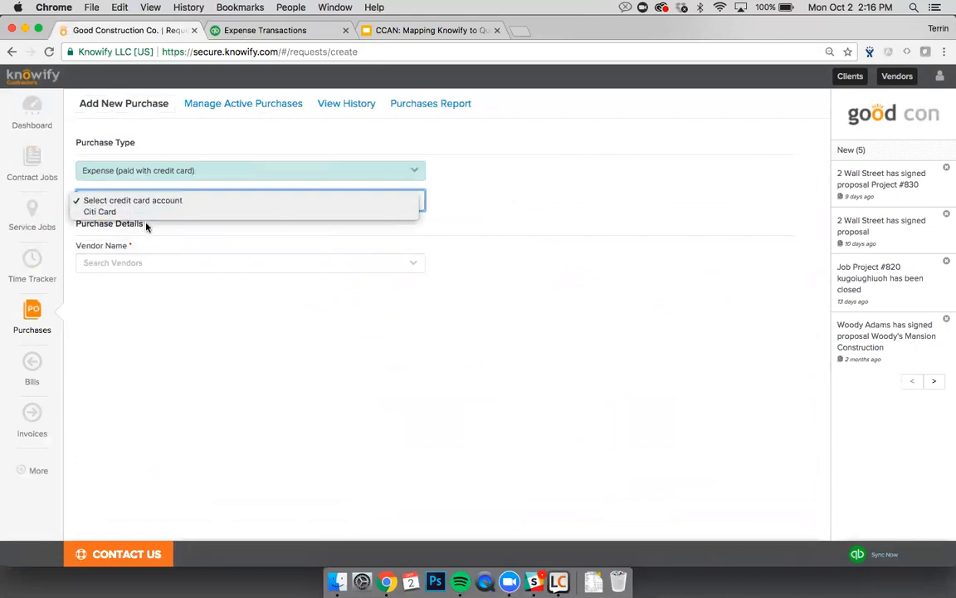
pyautogui.click(101, 212)
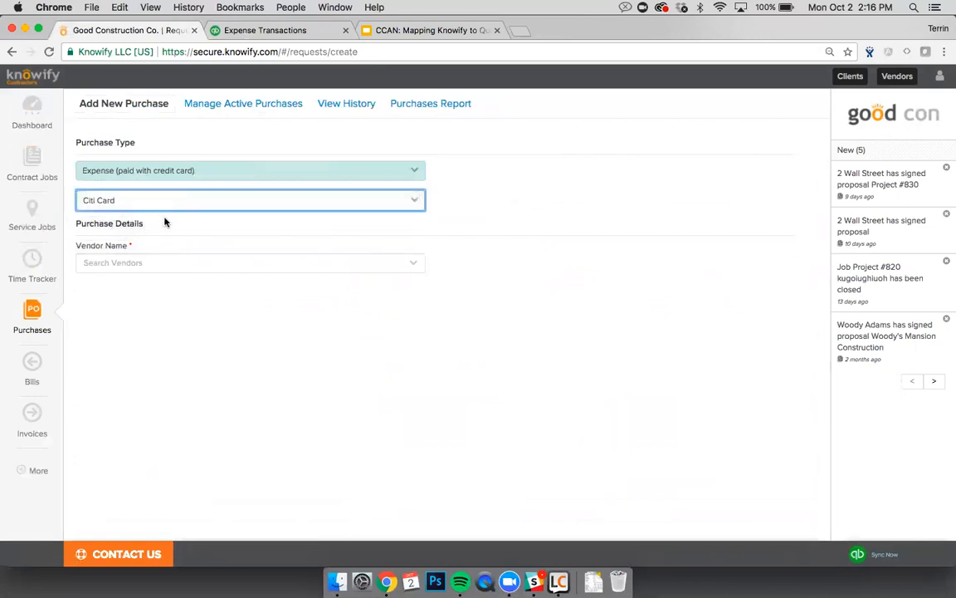
pyautogui.click(147, 263)
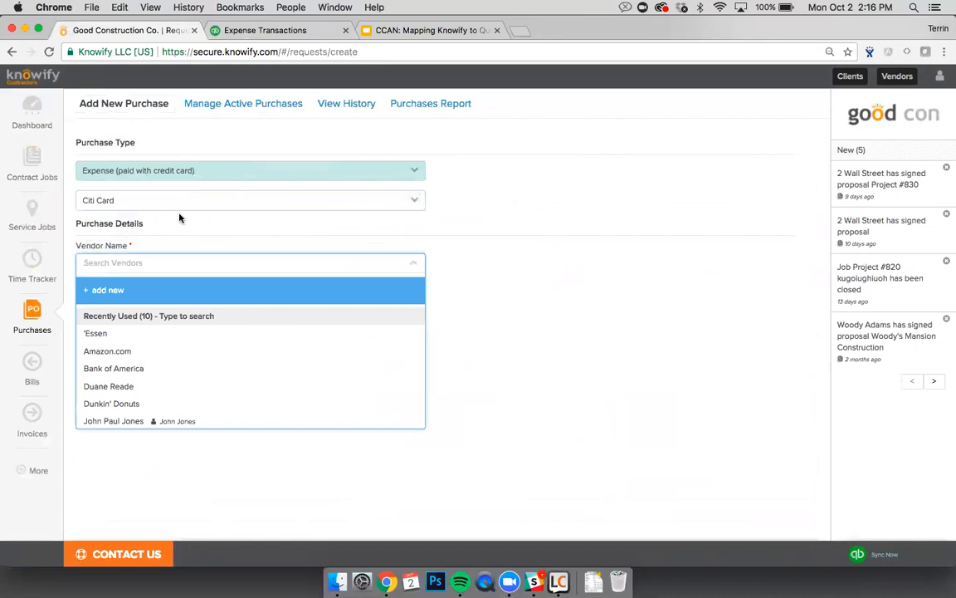
pyautogui.click(207, 30)
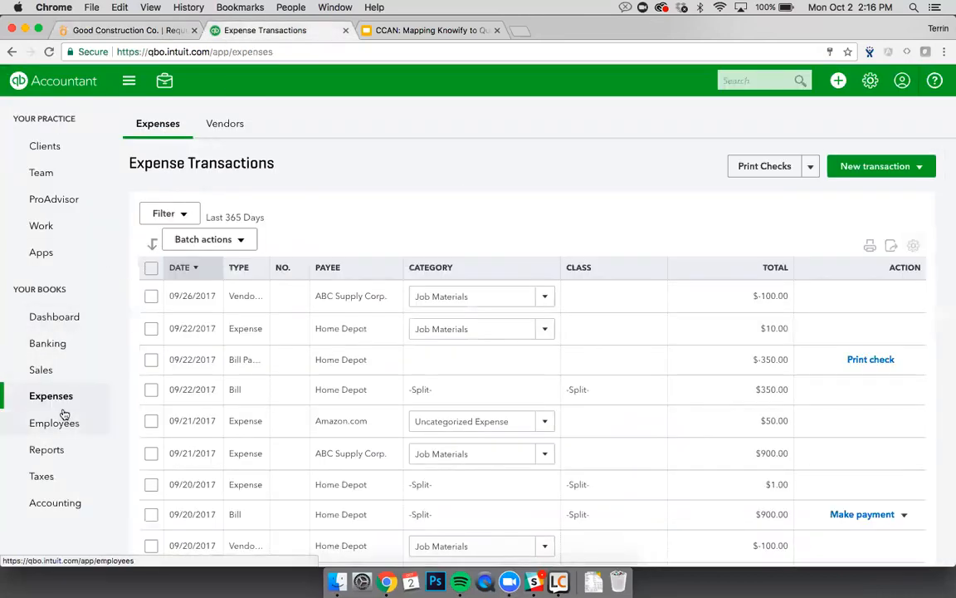
# Step: Browse the 430 QuickBooks Banking transactions for review, then return to the Knowify purchase
pyautogui.click(64, 353)
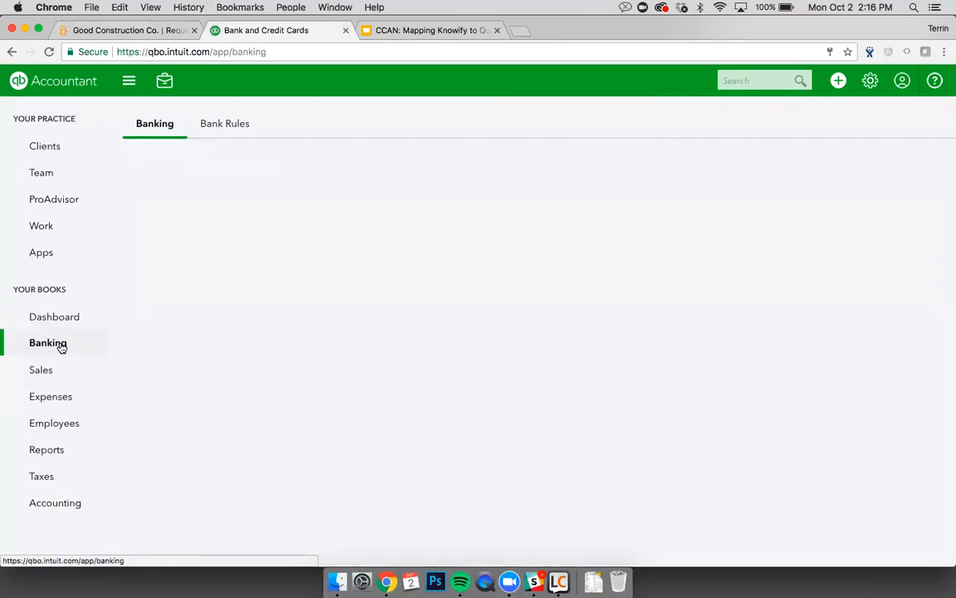
pyautogui.scroll(-2, 232, 320)
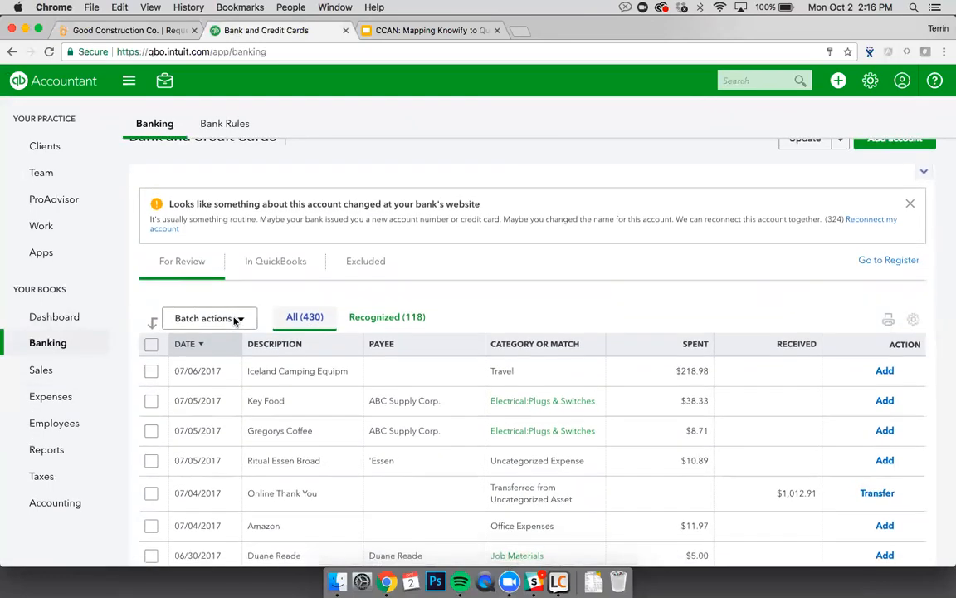
pyautogui.scroll(-1, 511, 395)
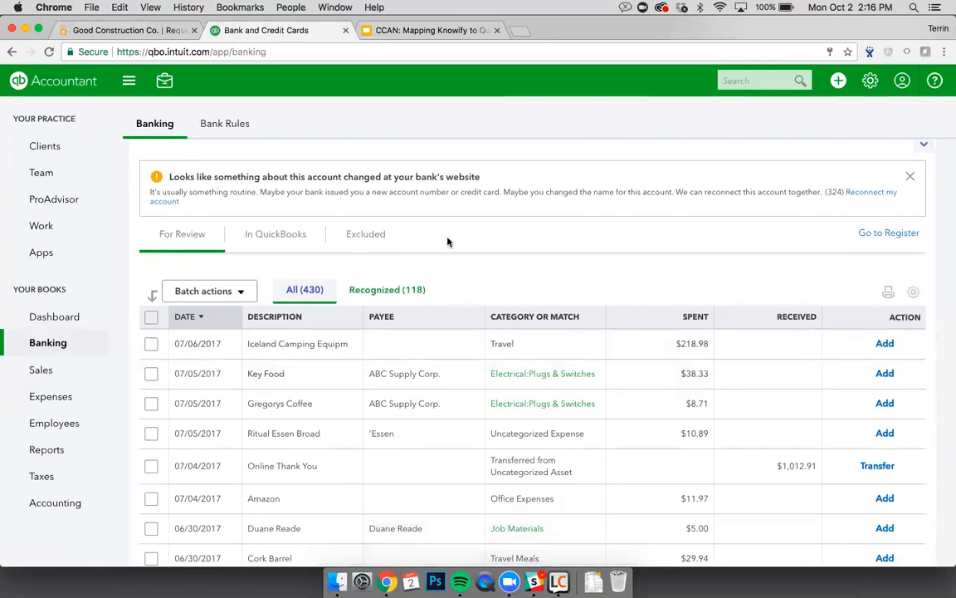
pyautogui.click(141, 31)
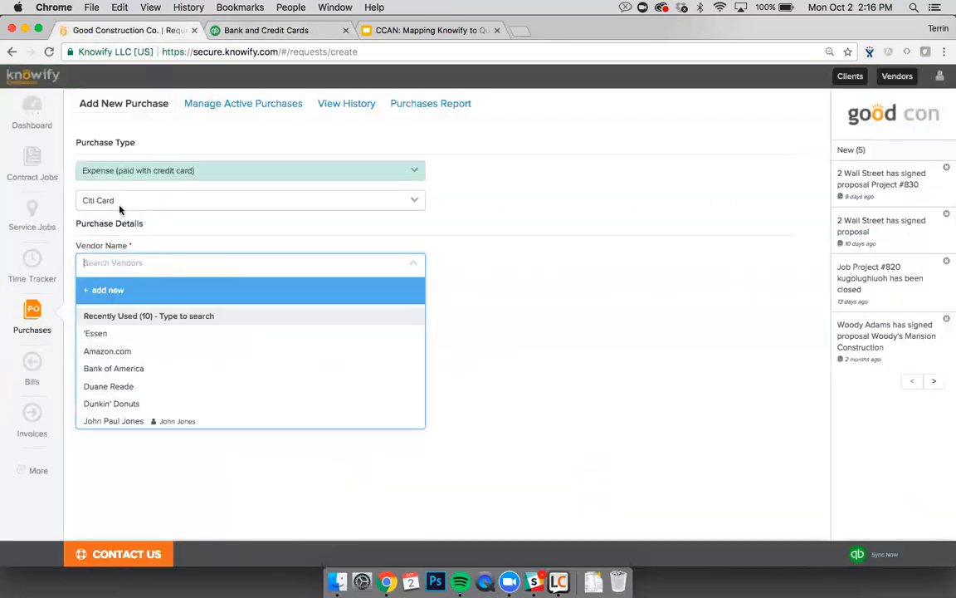
# Step: Enter an Amazon.com line: Misc., $38.33, charged to Phase 3 - Painting/Drywall
pyautogui.click(121, 352)
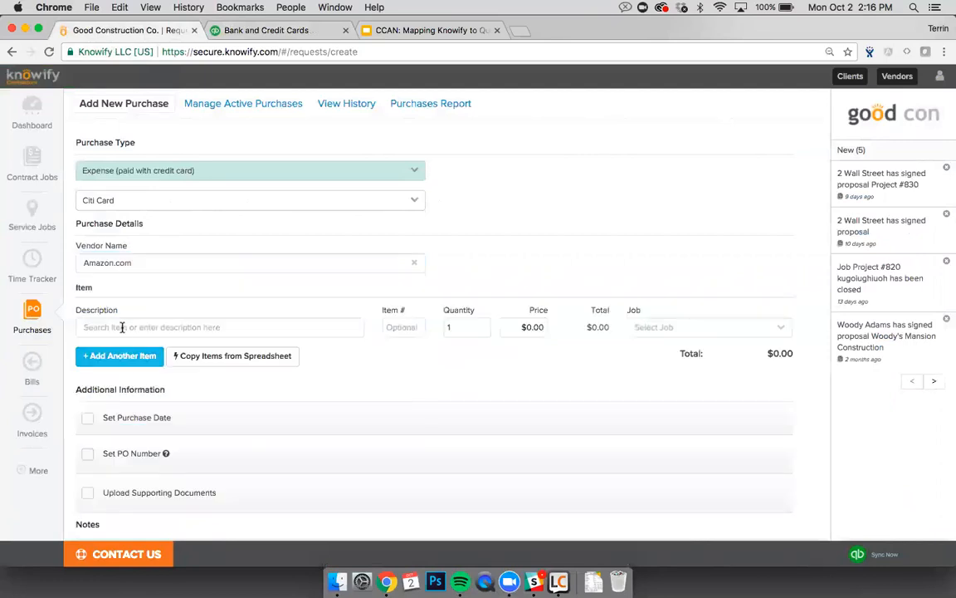
pyautogui.click(121, 325)
pyautogui.write('Misc.')
pyautogui.press('Tab')
pyautogui.press('Tab')
pyautogui.press('Tab')
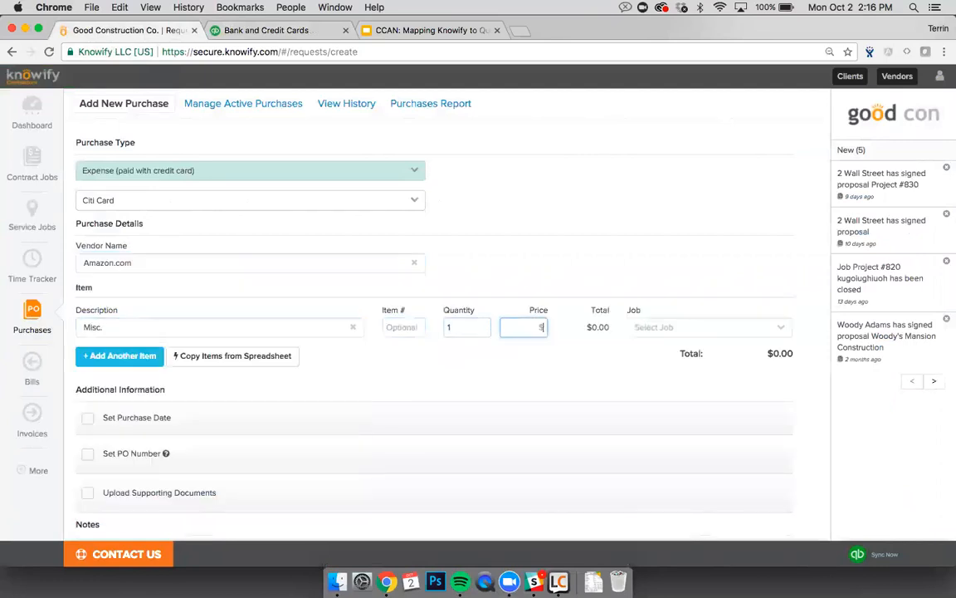
pyautogui.write('38.33')
pyautogui.click(639, 331)
pyautogui.scroll(-5, 636, 399)
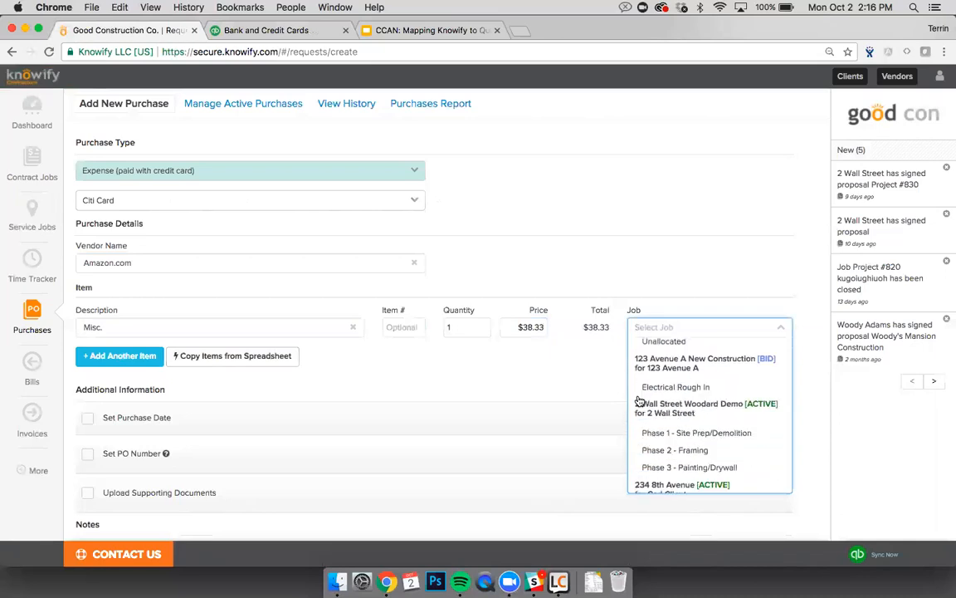
pyautogui.scroll(-3, 664, 399)
pyautogui.click(674, 381)
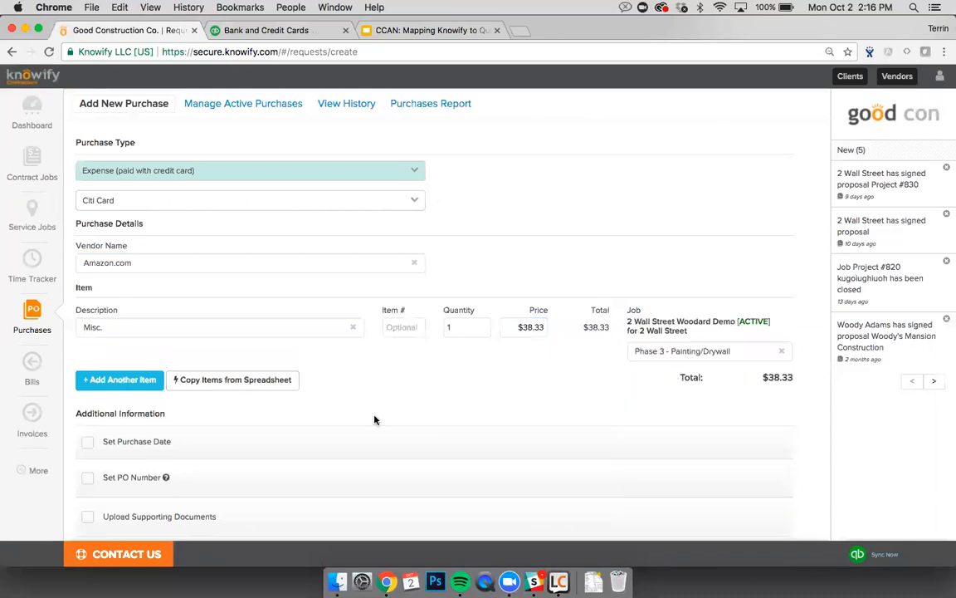
pyautogui.scroll(-3, 375, 420)
# Step: Verify and submit the purchase, then open the new $38.33 PO #198
pyautogui.click(139, 514)
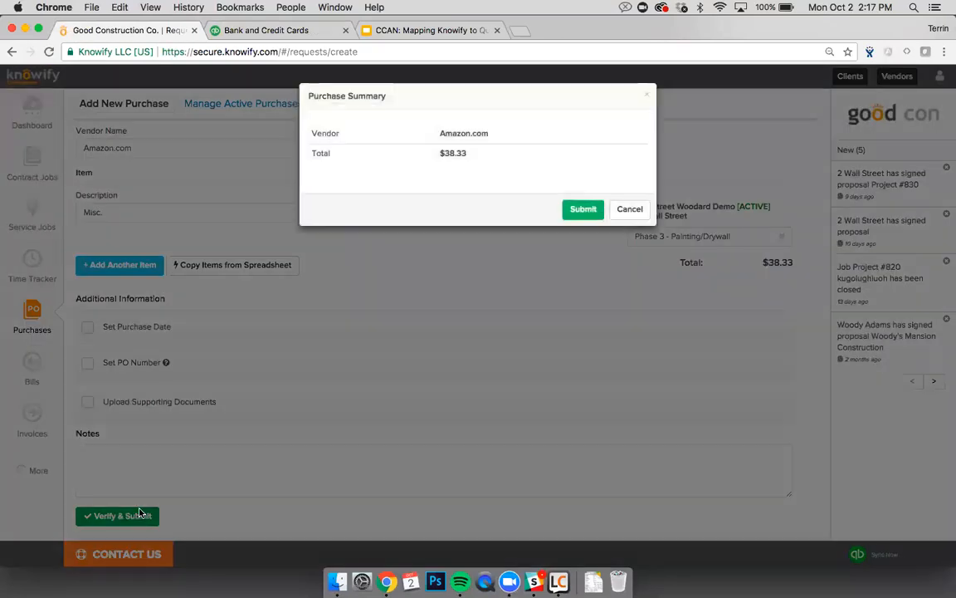
pyautogui.click(585, 211)
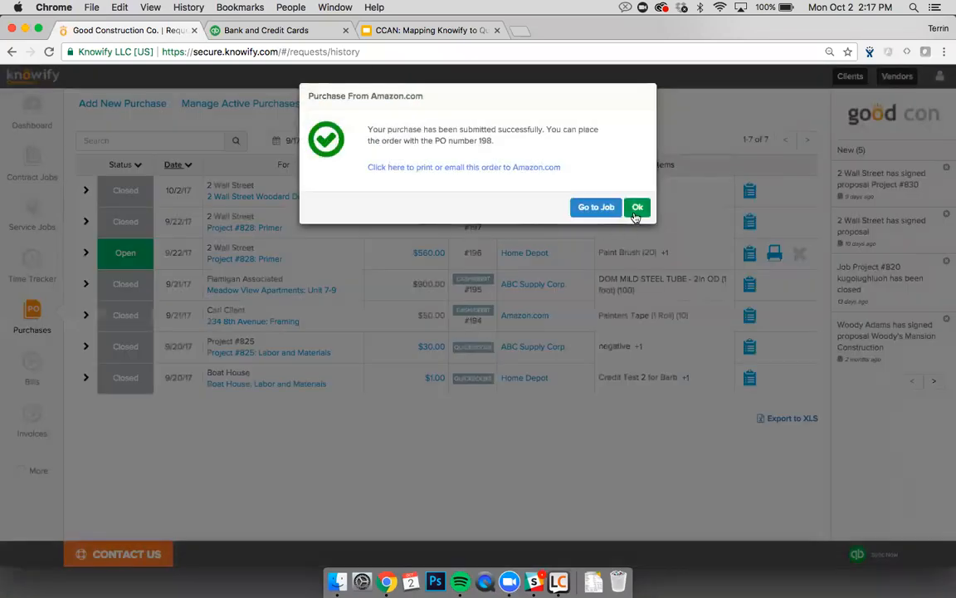
pyautogui.click(636, 210)
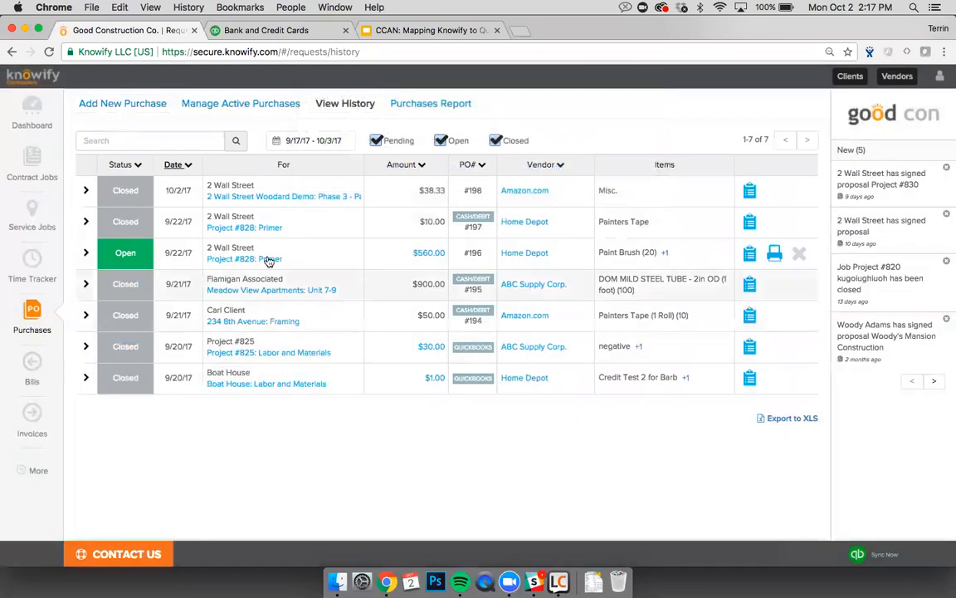
pyautogui.click(474, 194)
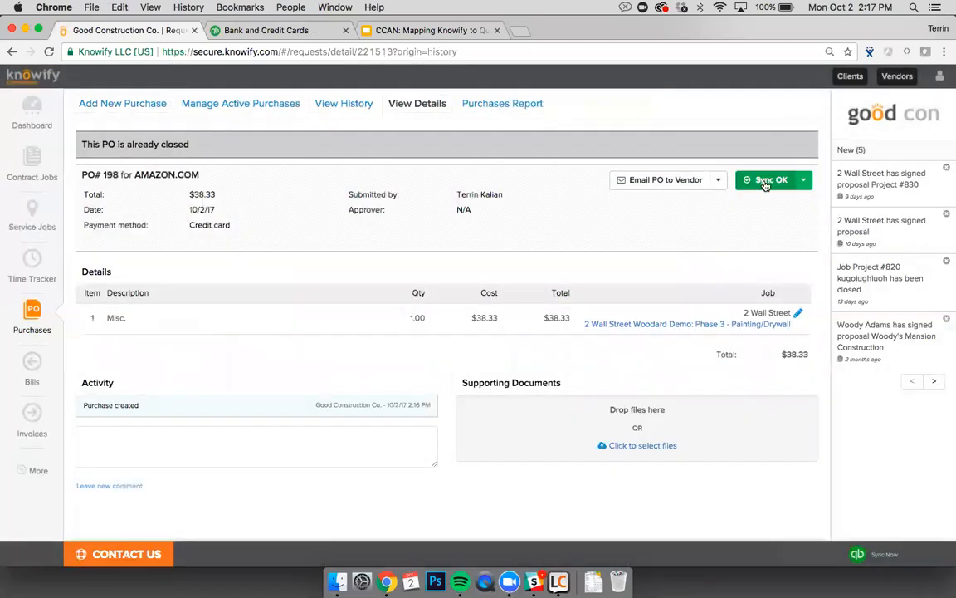
# Step: View PO #198 in QuickBooks from its Sync OK menu
pyautogui.click(802, 180)
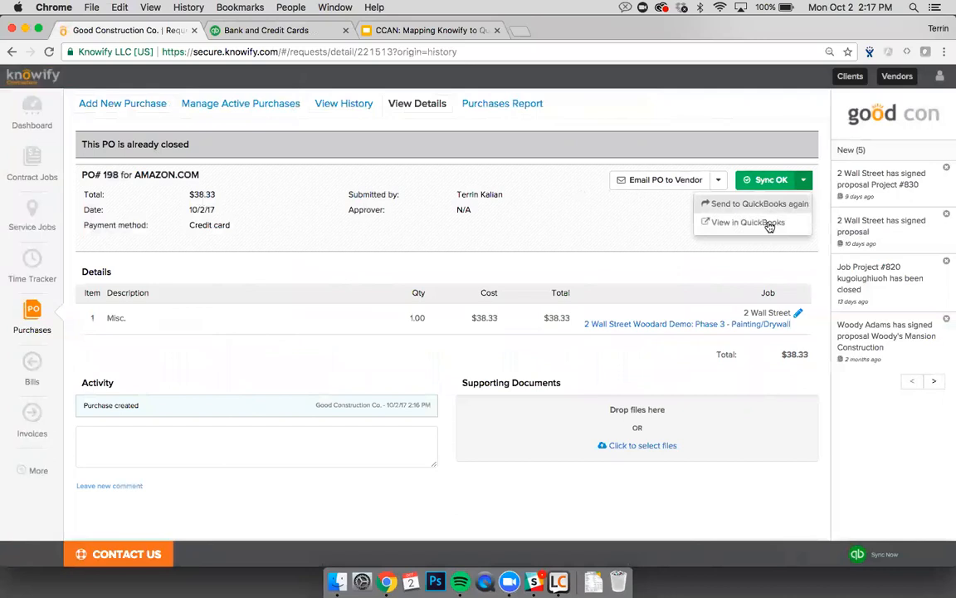
pyautogui.click(748, 224)
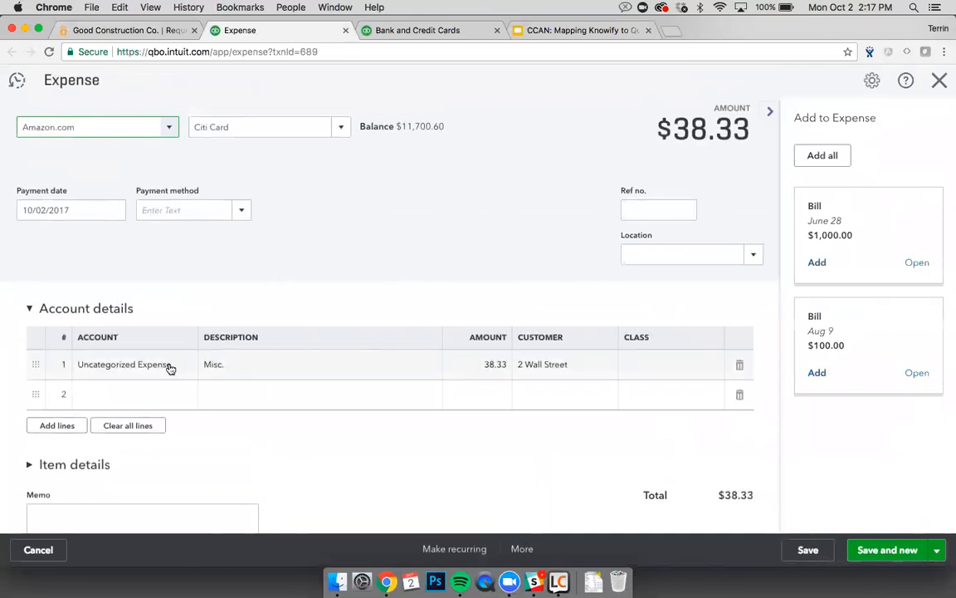
# Step: Check the $38.33 expense's Citi Card payment account, leave it unchanged, and close the tab
pyautogui.click(295, 133)
pyautogui.click(291, 176)
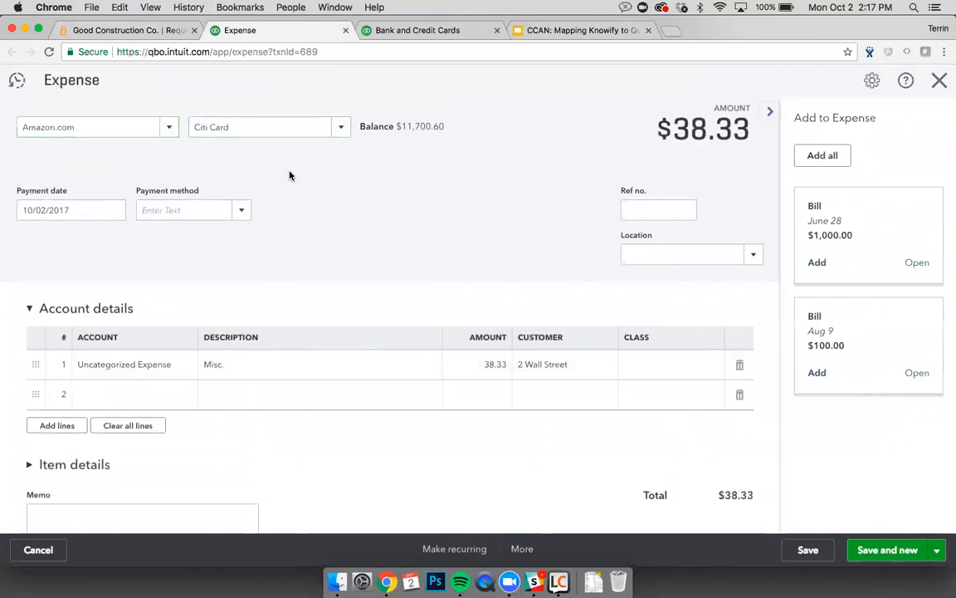
pyautogui.press('super+w')
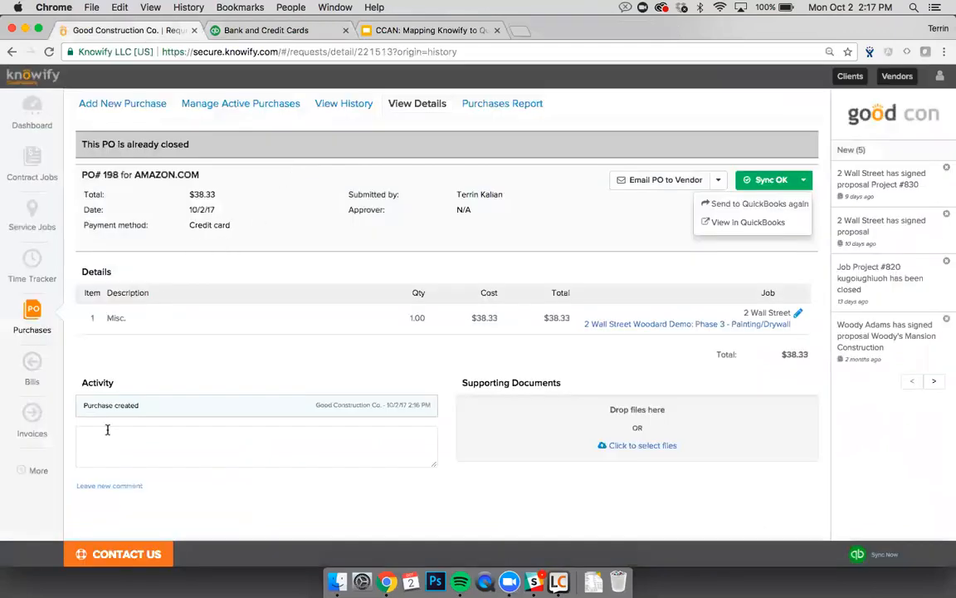
# Step: Check the QuickBooks vendor expense defaults, then go to the Bills list
pyautogui.click(38, 470)
pyautogui.click(287, 474)
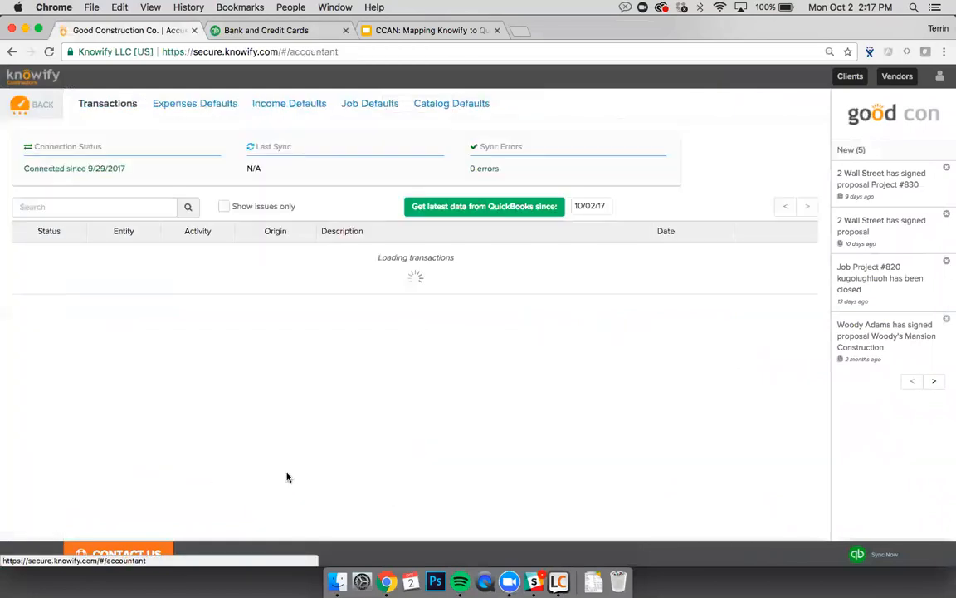
pyautogui.click(207, 108)
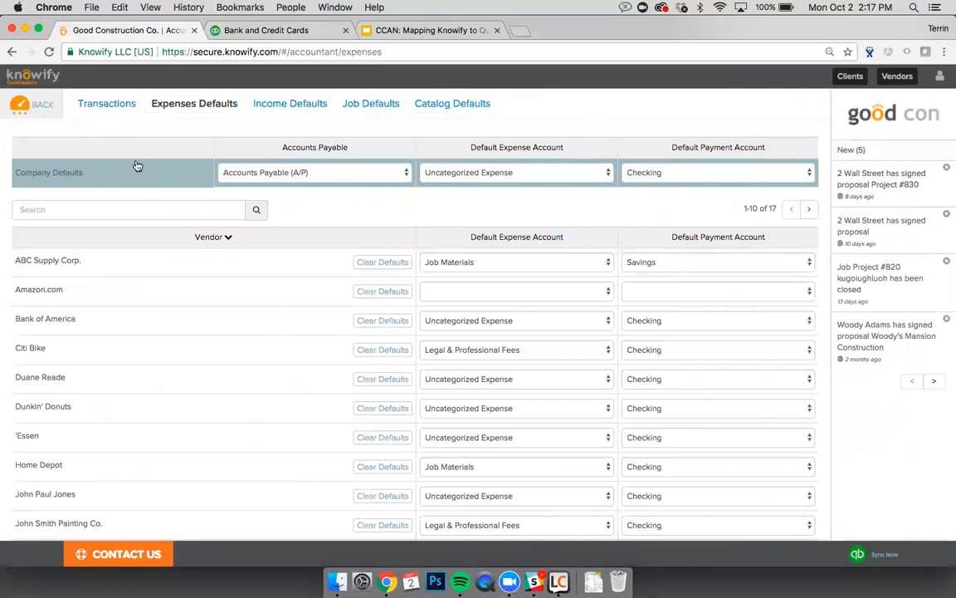
pyautogui.click(37, 113)
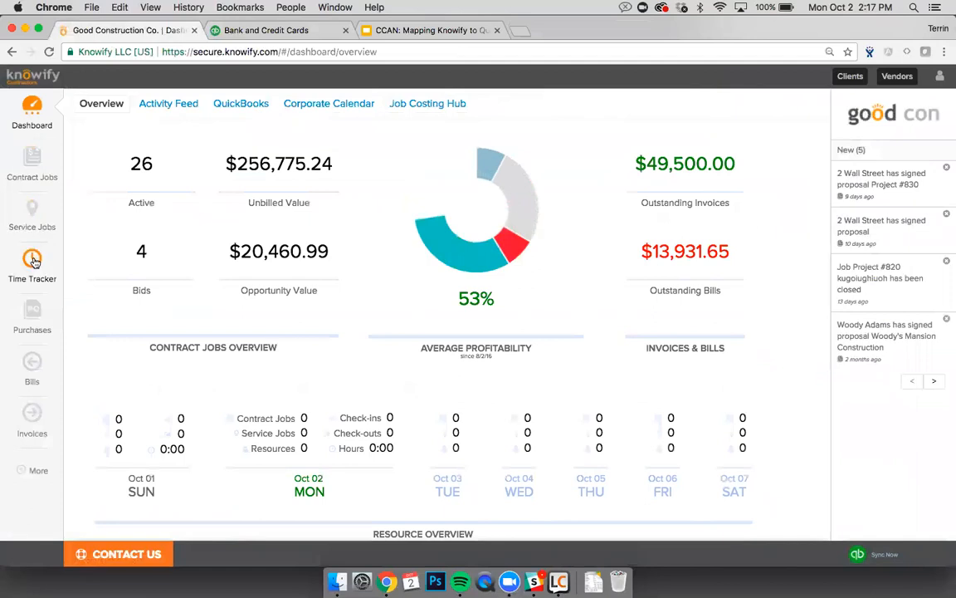
pyautogui.click(32, 365)
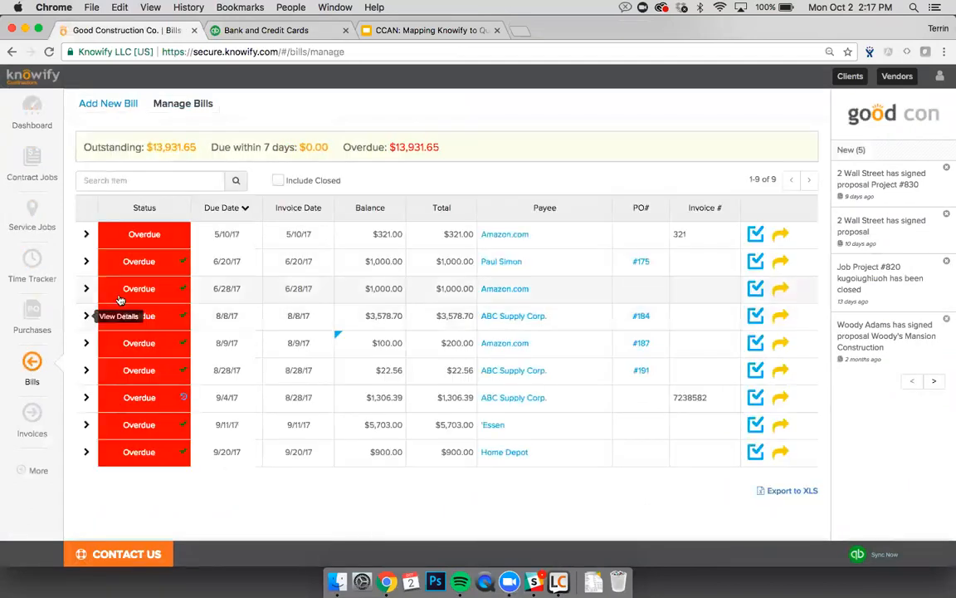
# Step: Start a new ABC Supply Corp. bill with a line for Catalog Test Facility
pyautogui.click(82, 102)
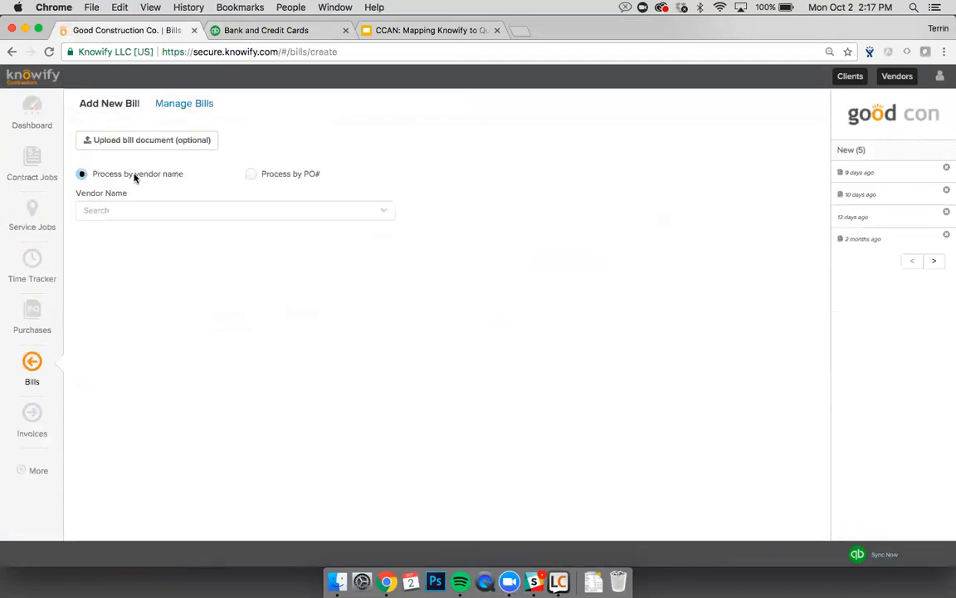
pyautogui.click(139, 208)
pyautogui.write('abc')
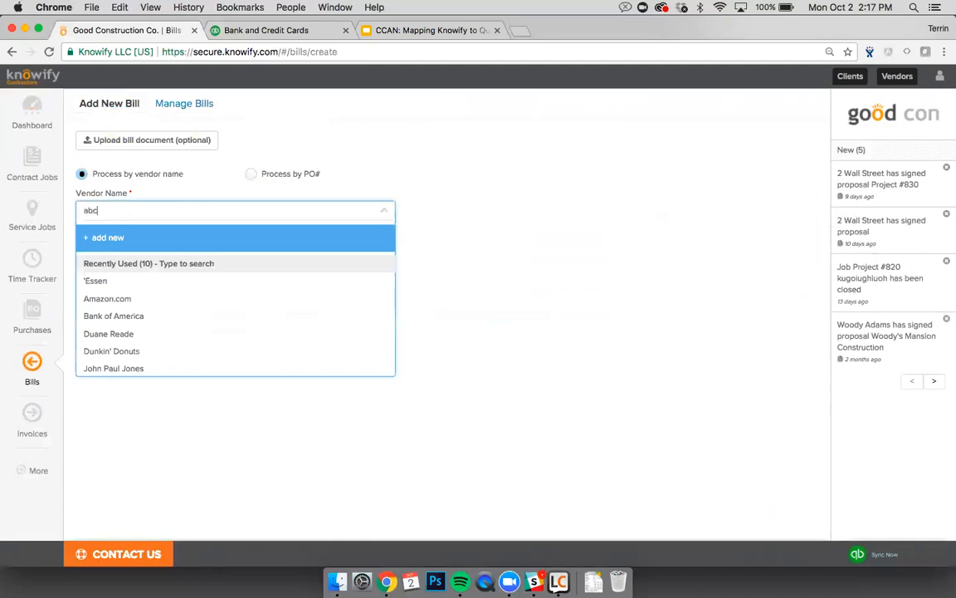
pyautogui.click(115, 272)
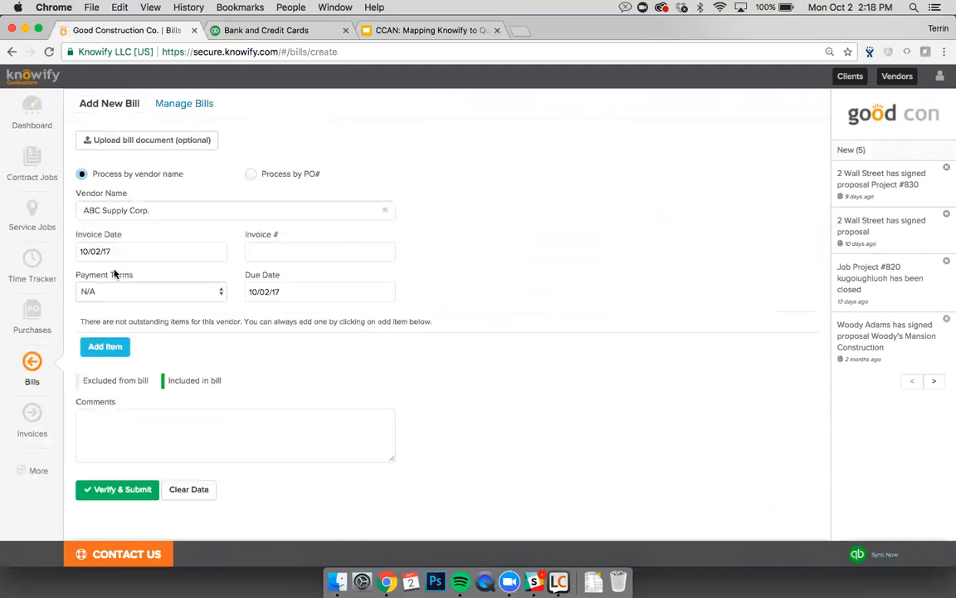
pyautogui.click(112, 347)
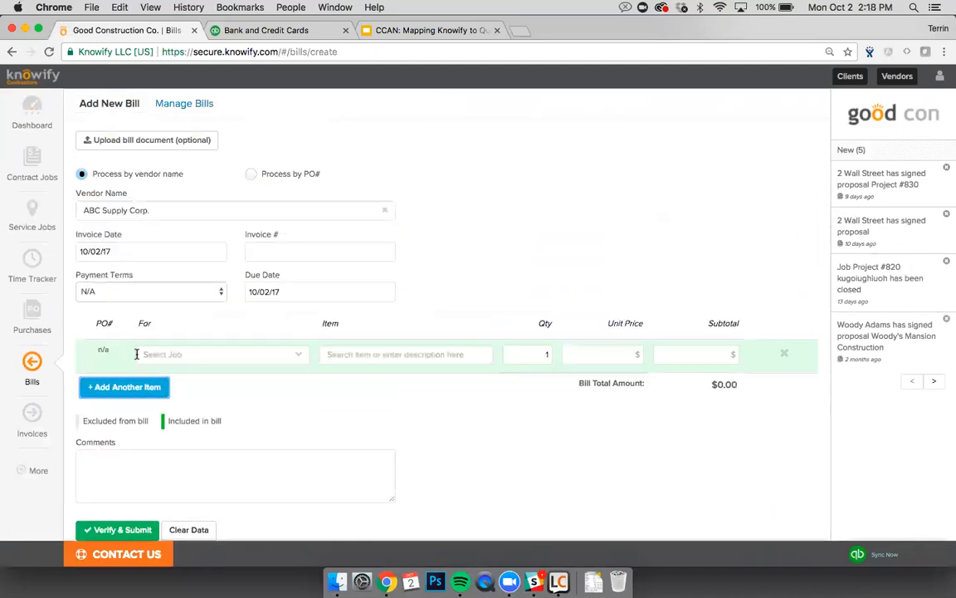
pyautogui.click(174, 355)
pyautogui.scroll(-10, 180, 423)
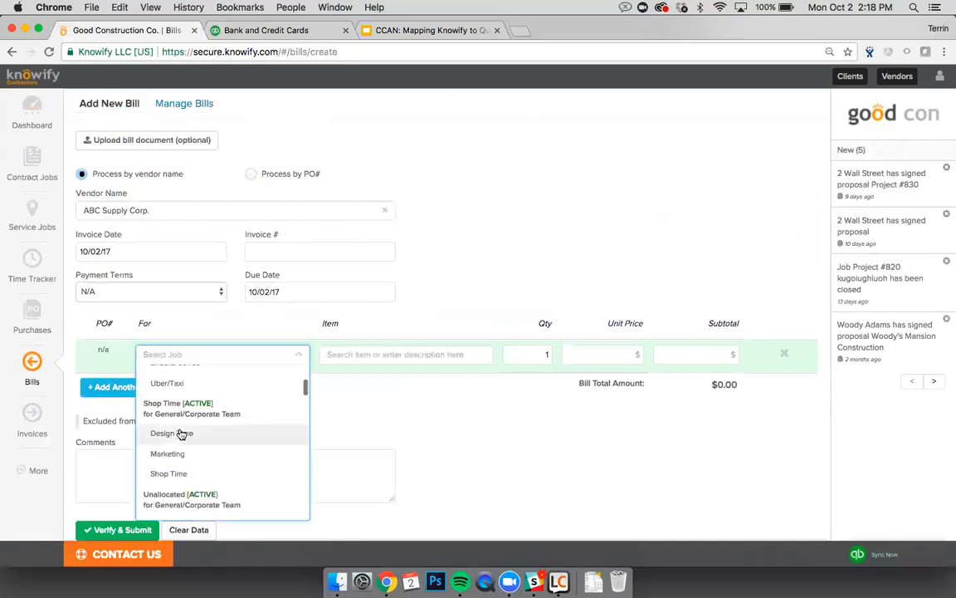
pyautogui.click(175, 465)
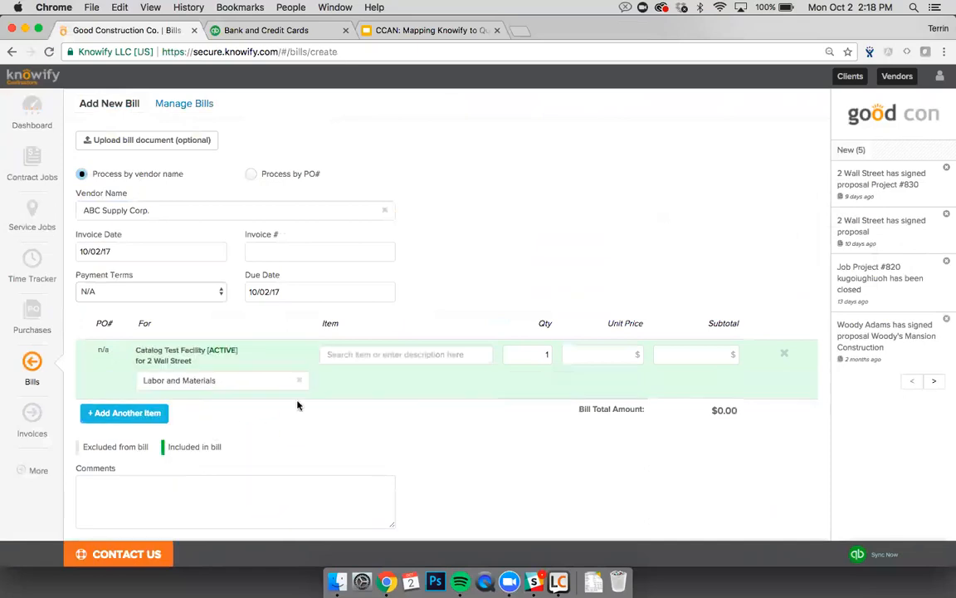
# Step: Add 100 Lumber 2x4 8' Stud to the line and submit the $300 bill
pyautogui.click(368, 356)
pyautogui.write('Lumb')
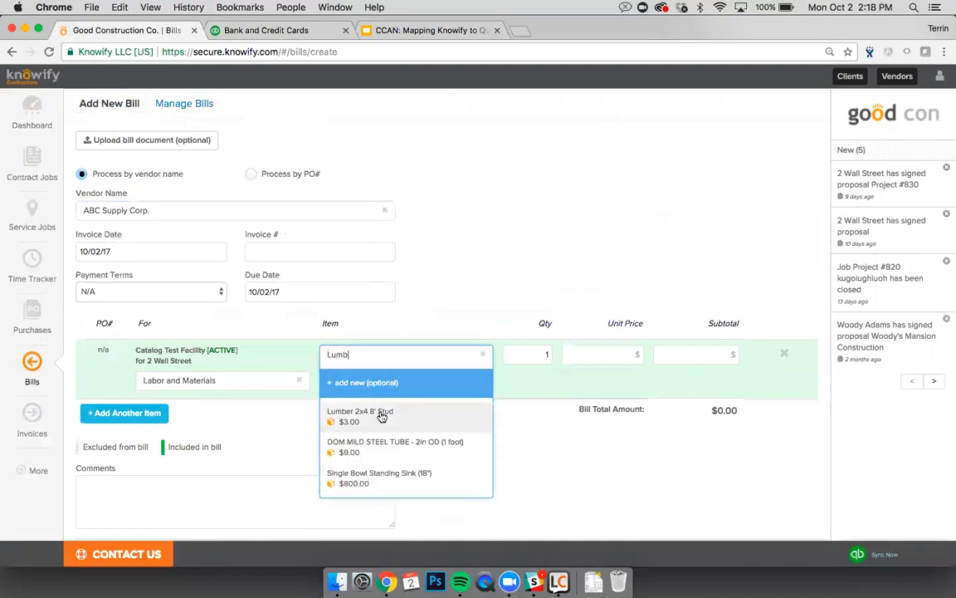
pyautogui.click(381, 417)
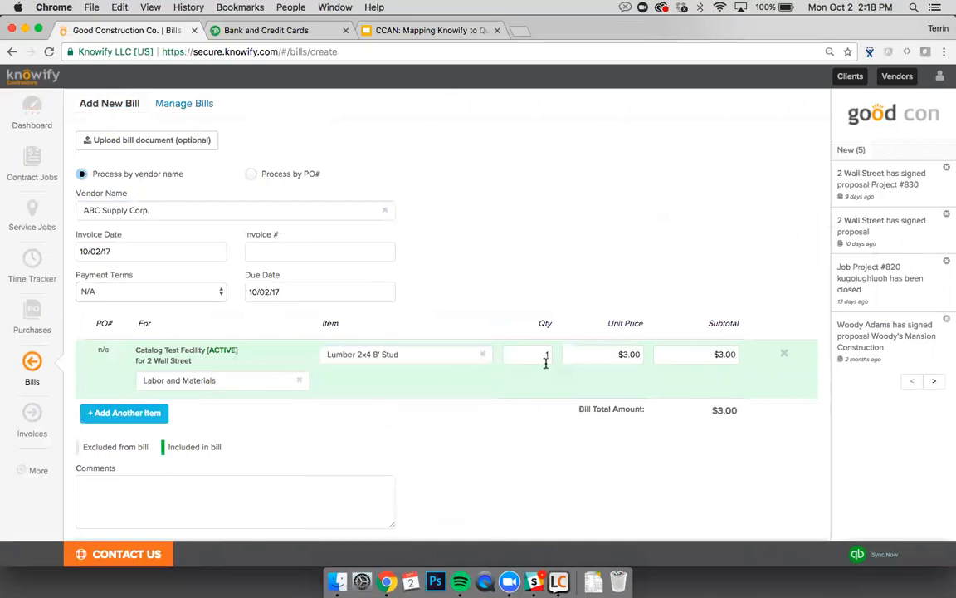
pyautogui.click(538, 357)
pyautogui.write('00')
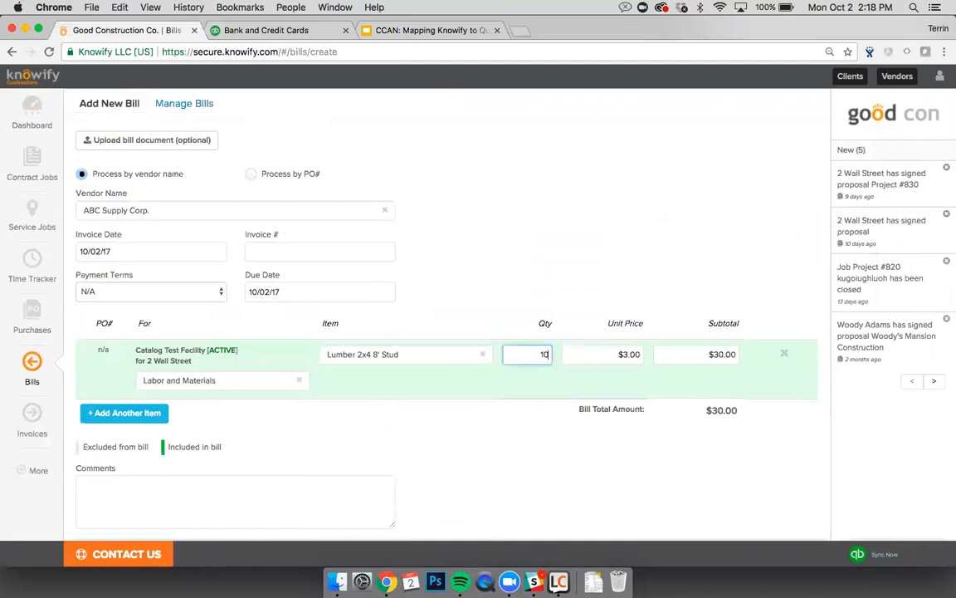
pyautogui.click(516, 399)
pyautogui.scroll(-1, 493, 407)
pyautogui.click(129, 514)
pyautogui.click(582, 273)
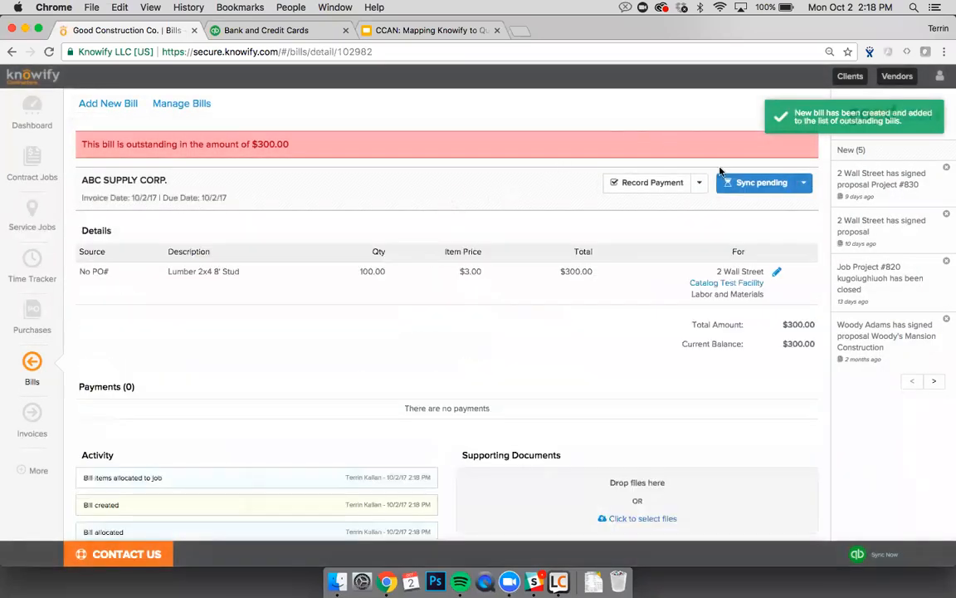
# Step: Reload the page and view the synced bill in QuickBooks
pyautogui.press('super+r')
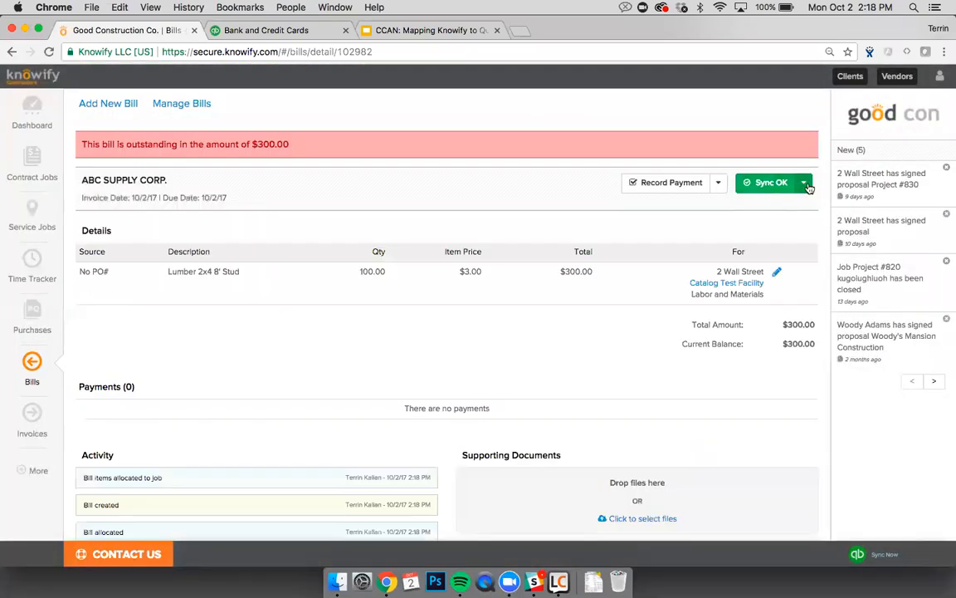
pyautogui.click(807, 186)
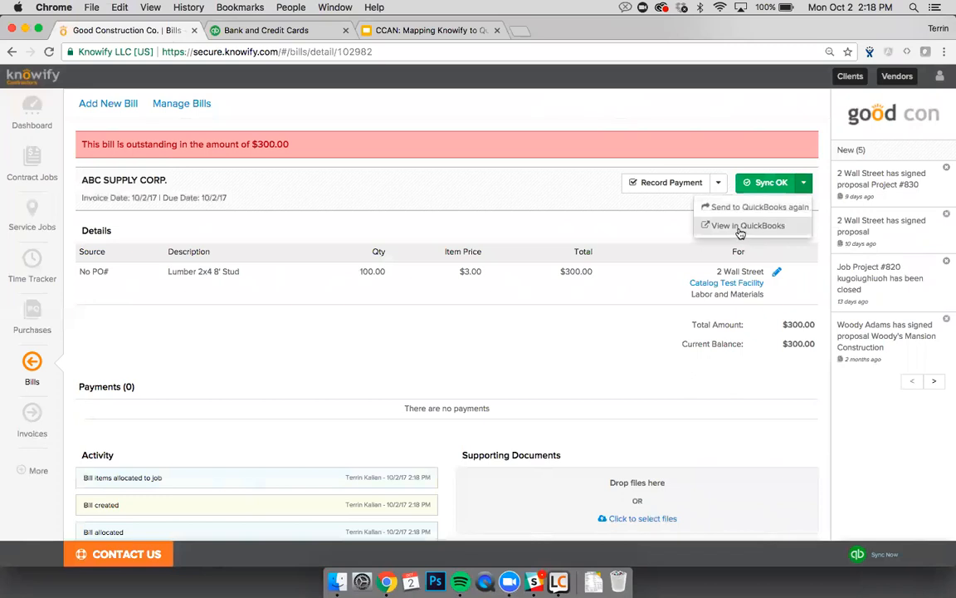
pyautogui.click(742, 231)
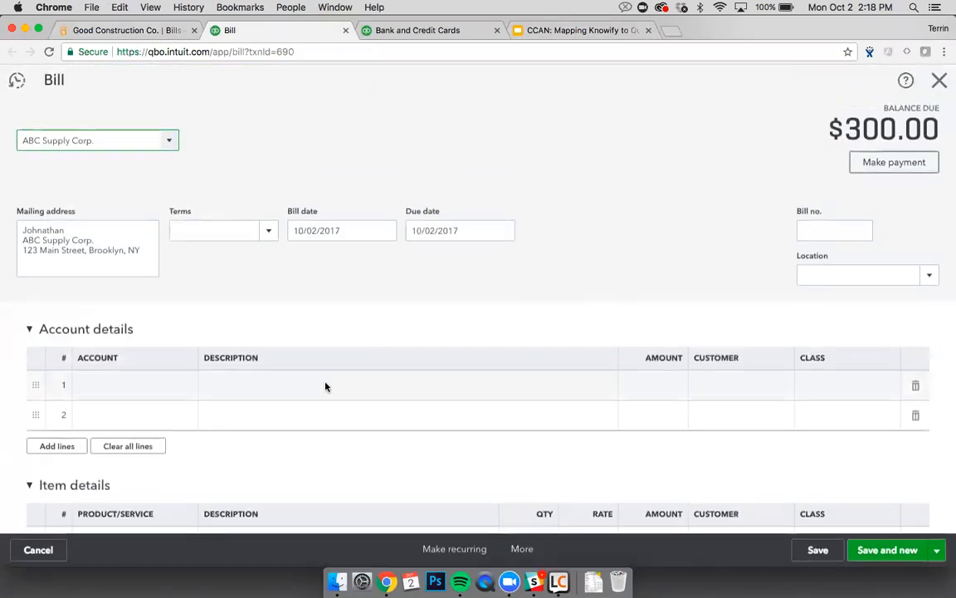
# Step: Check the bill's $300 Lumber 2x4 8' Stud item line, then switch back to Knowify
pyautogui.scroll(-1, 325, 320)
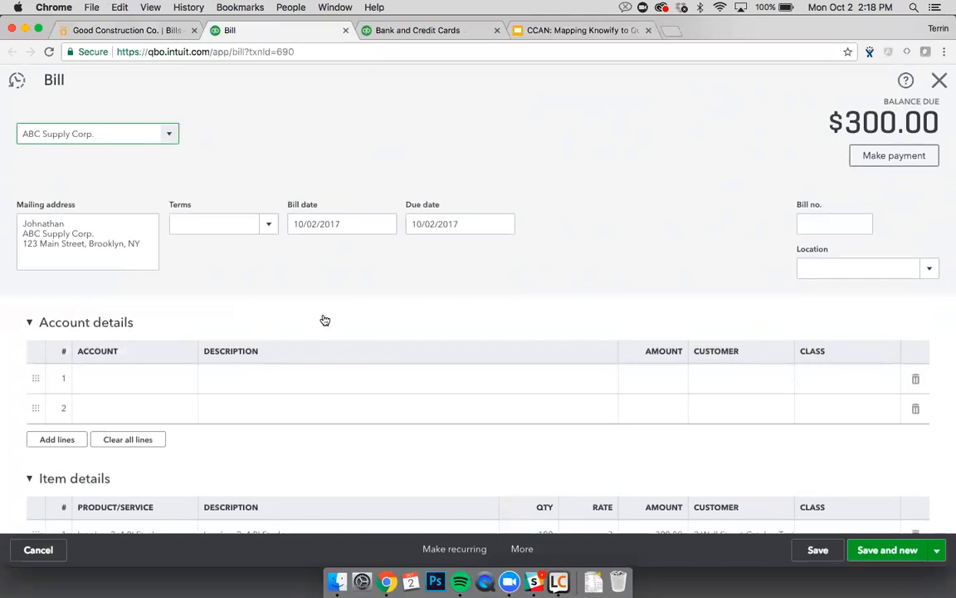
pyautogui.scroll(-5, 325, 321)
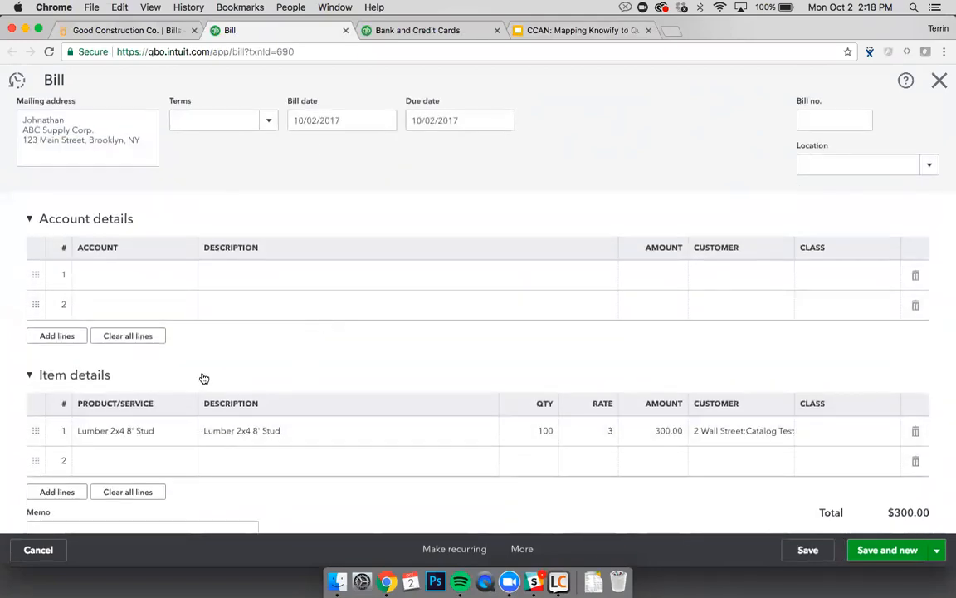
pyautogui.scroll(-3, 204, 379)
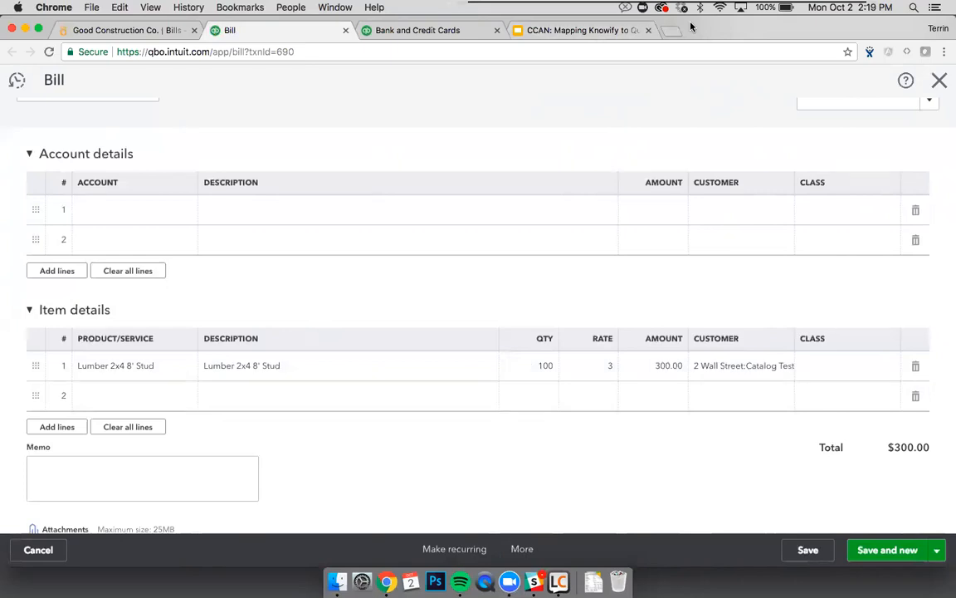
pyautogui.press('super+1')
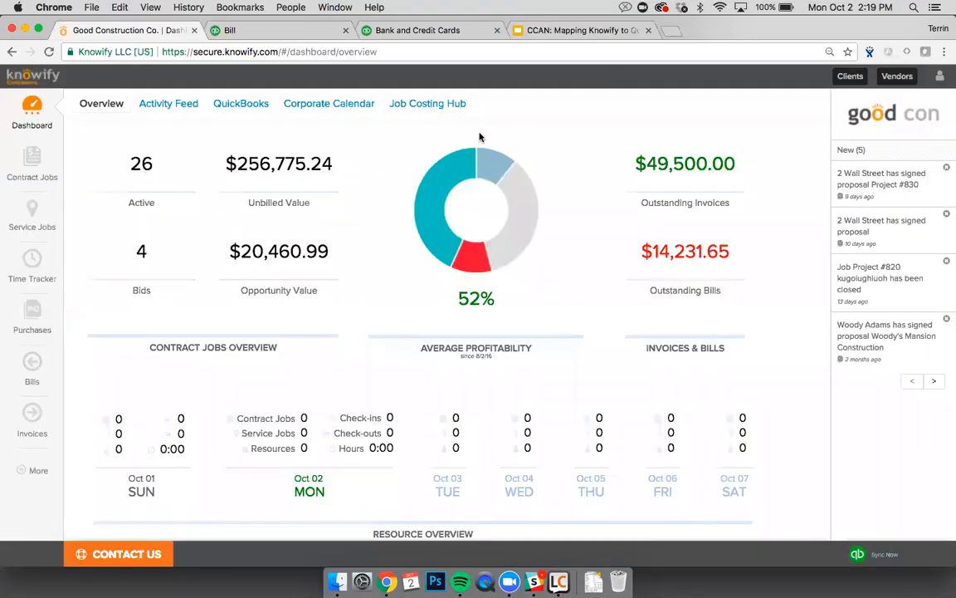
pyautogui.click(40, 470)
pyautogui.click(292, 468)
pyautogui.click(222, 111)
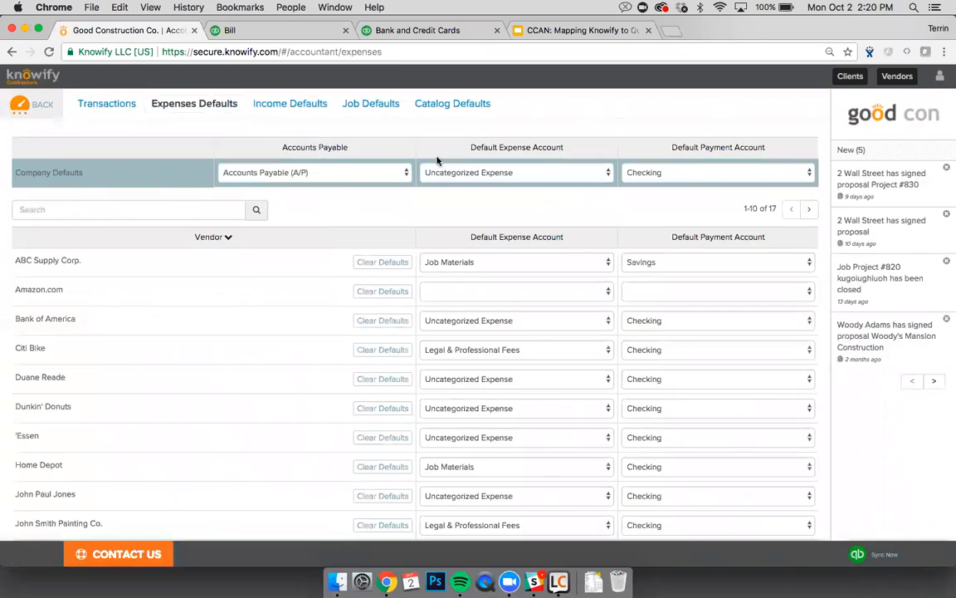
pyautogui.click(290, 107)
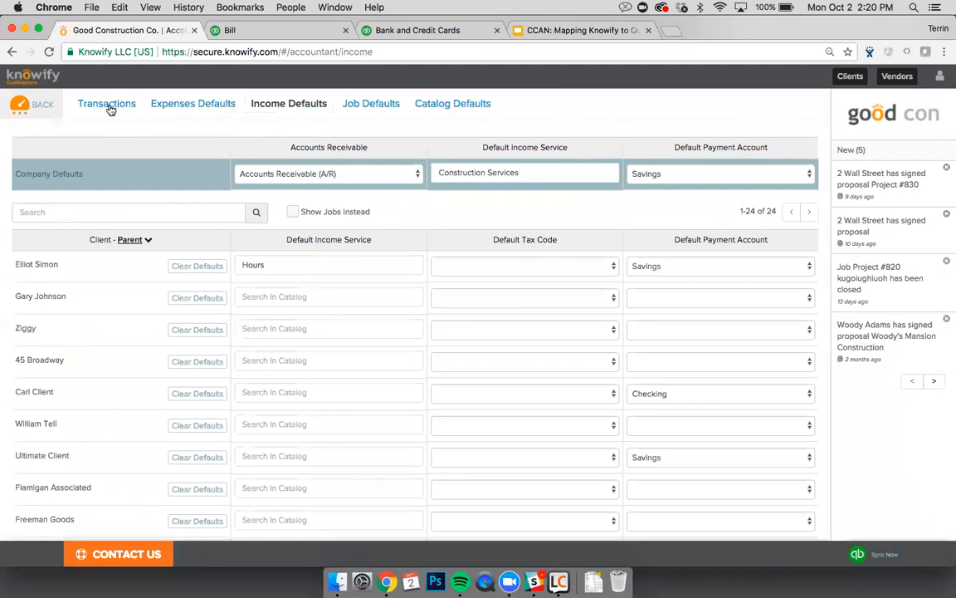
pyautogui.click(241, 31)
pyautogui.scroll(-5, 175, 410)
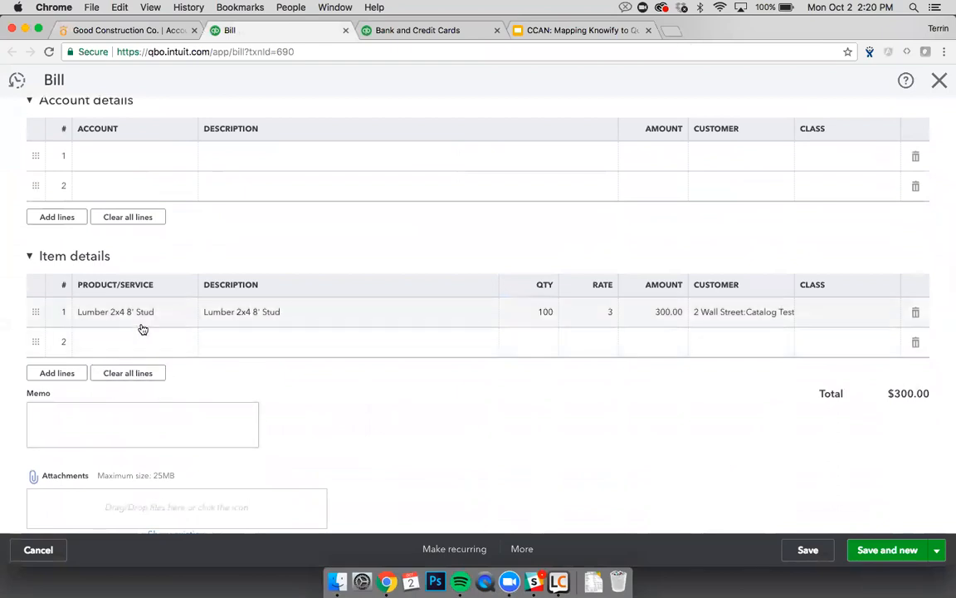
pyautogui.hotkey('ctrl', 'shift', 'Tab')
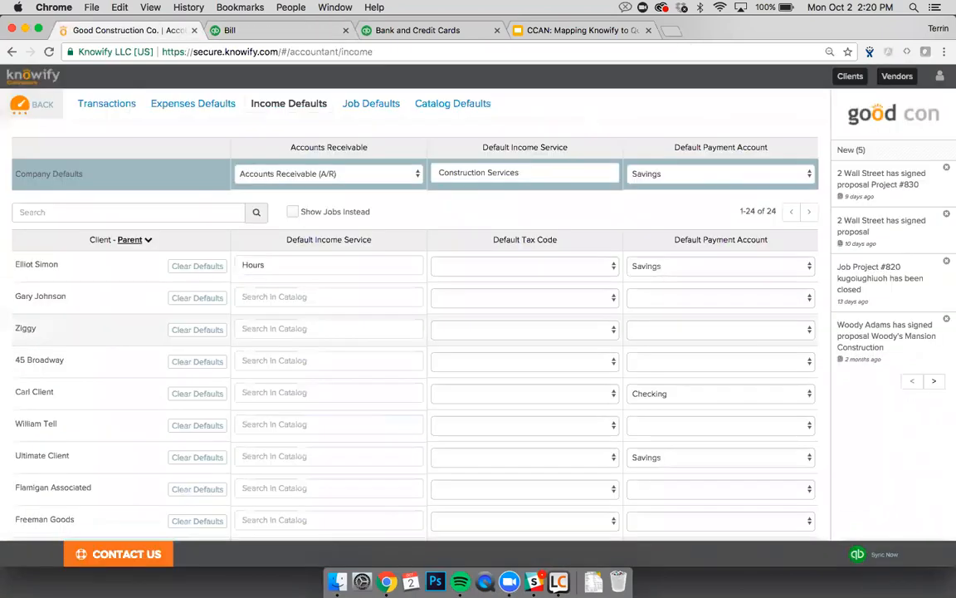
pyautogui.click(192, 111)
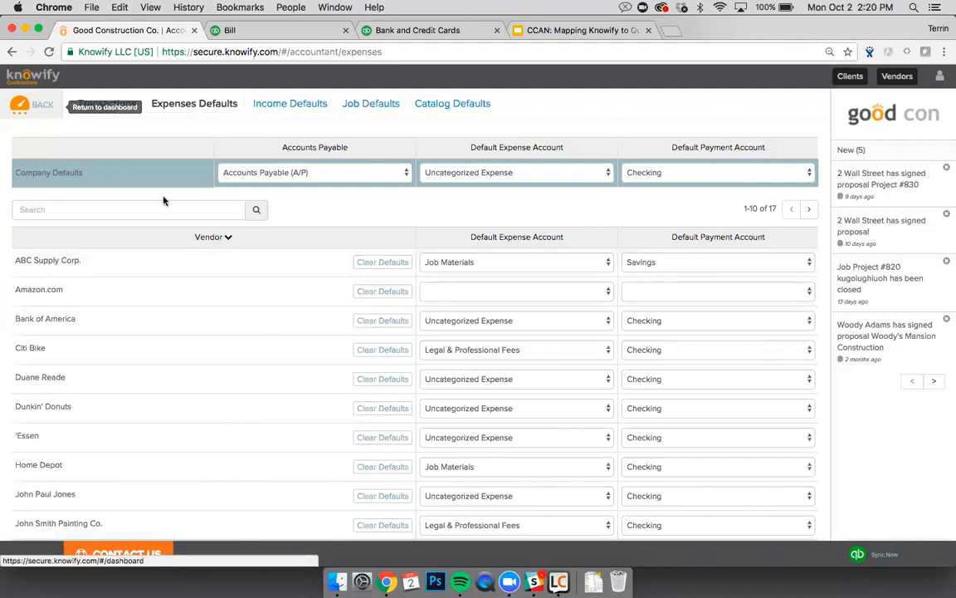
pyautogui.click(27, 105)
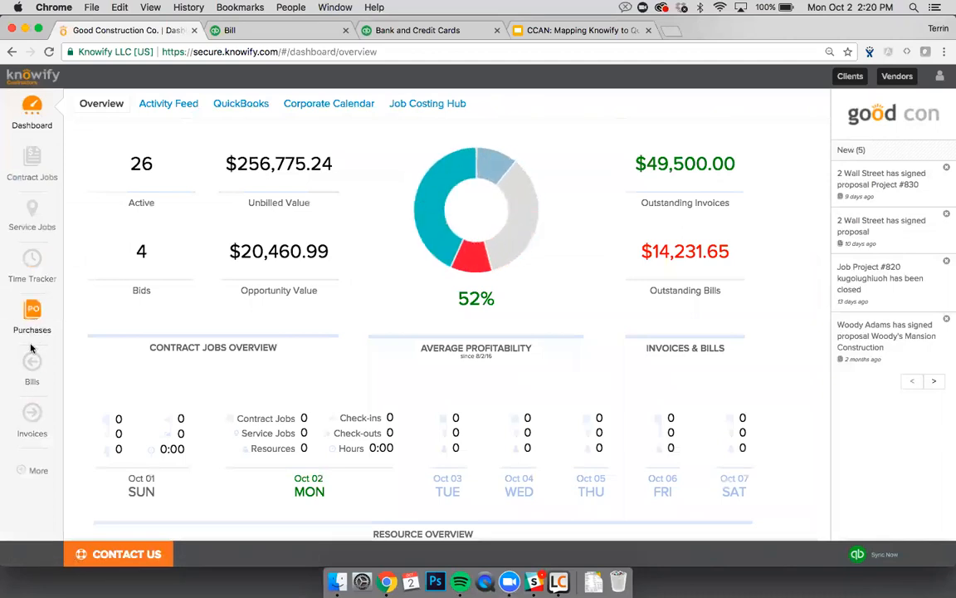
# Step: Record a $400.00 payment on ABC Supply Corp. bill #184
pyautogui.click(32, 362)
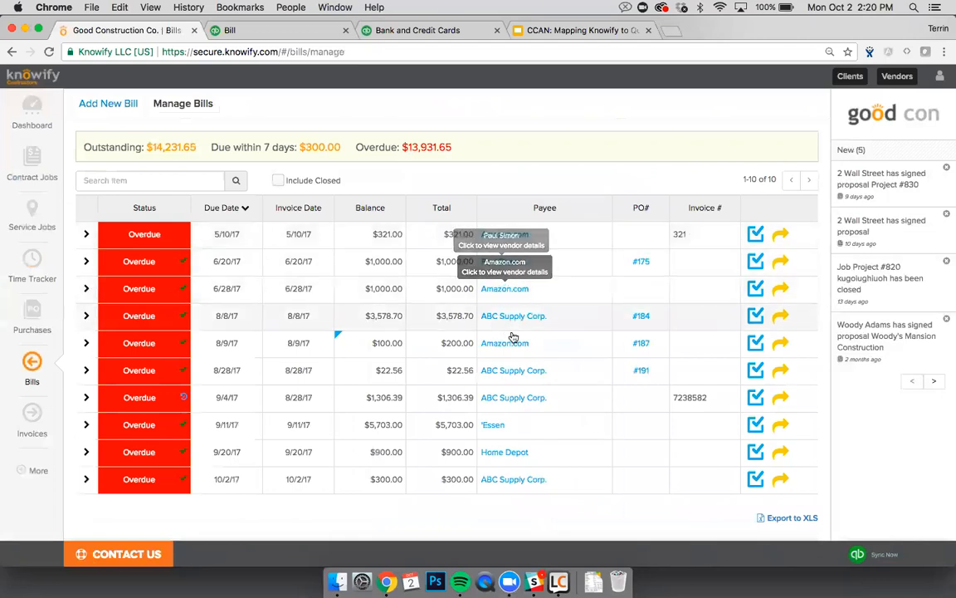
pyautogui.click(753, 317)
pyautogui.click(389, 136)
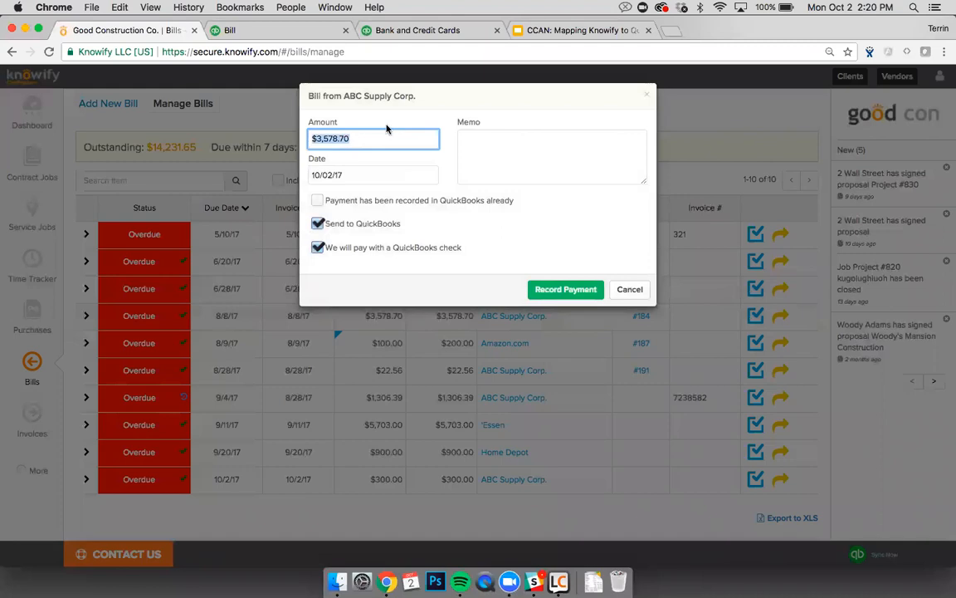
pyautogui.write('$')
pyautogui.click(485, 111)
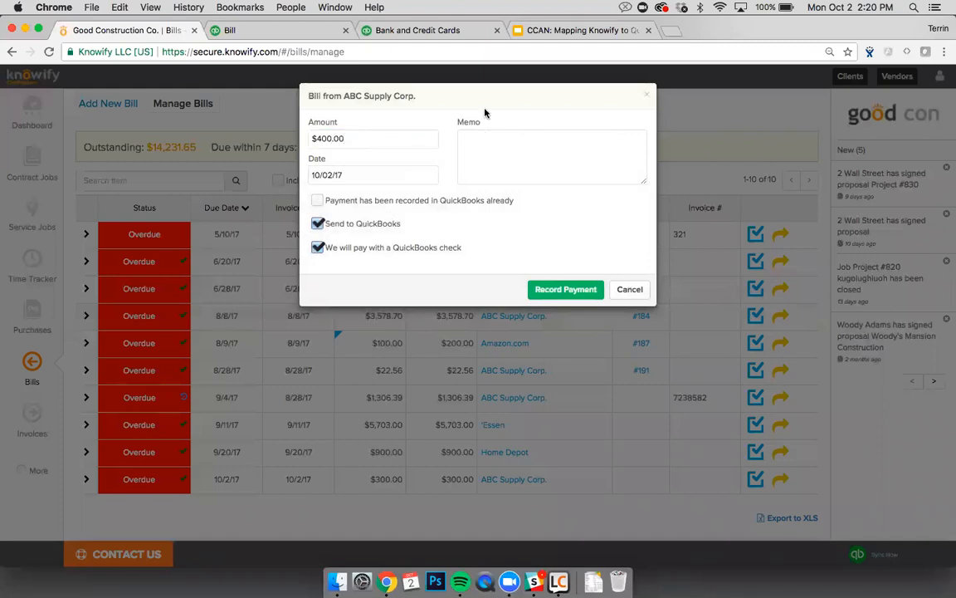
pyautogui.click(581, 290)
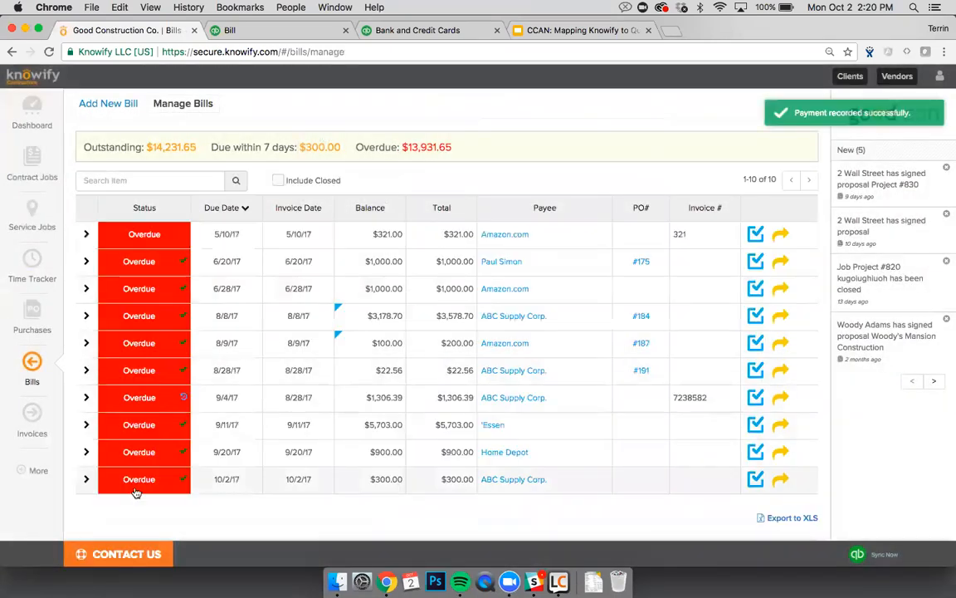
# Step: Open the QuickBooks sync page, glance at expense defaults, and return to Transactions
pyautogui.click(33, 472)
pyautogui.click(292, 469)
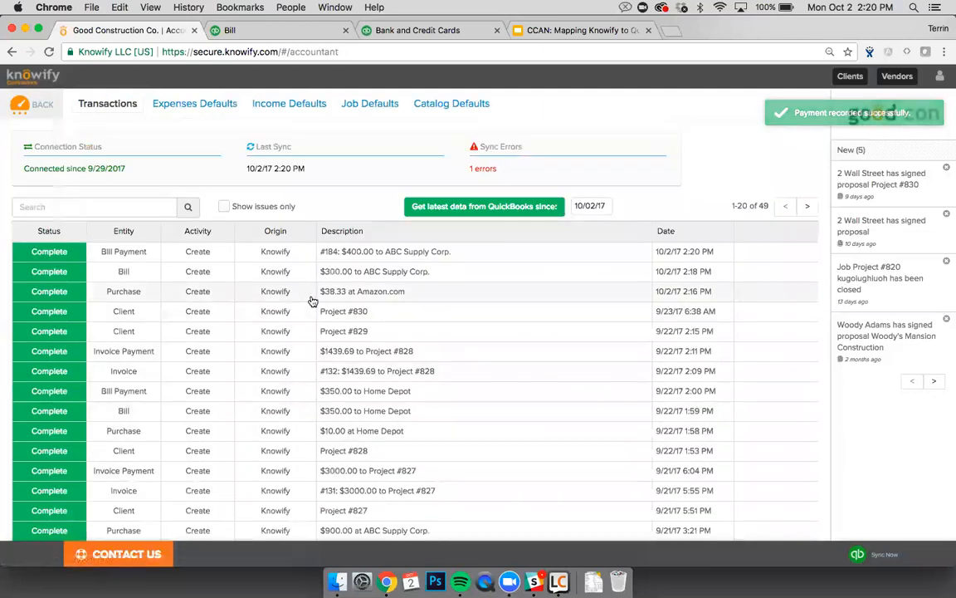
pyautogui.click(191, 104)
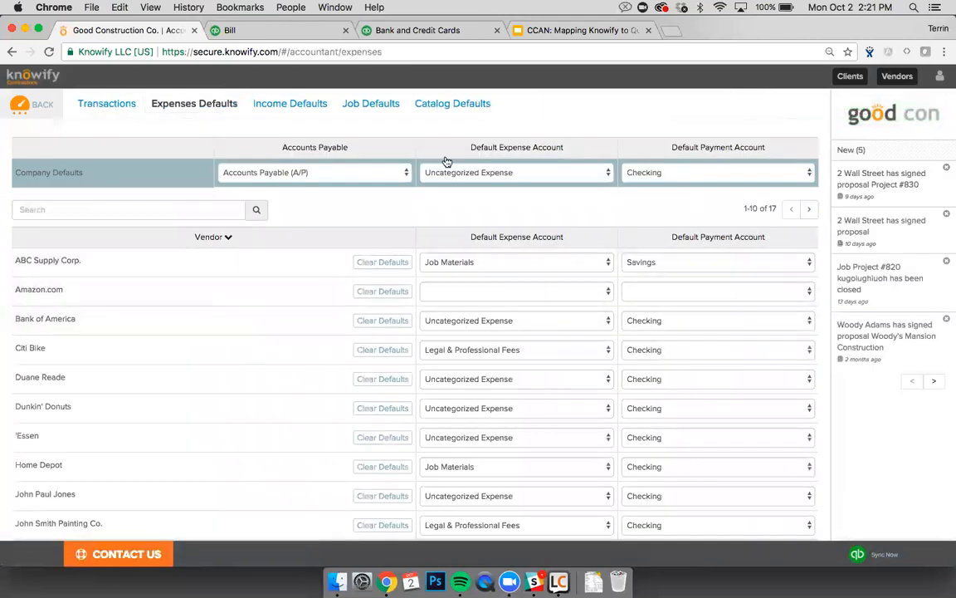
pyautogui.click(121, 111)
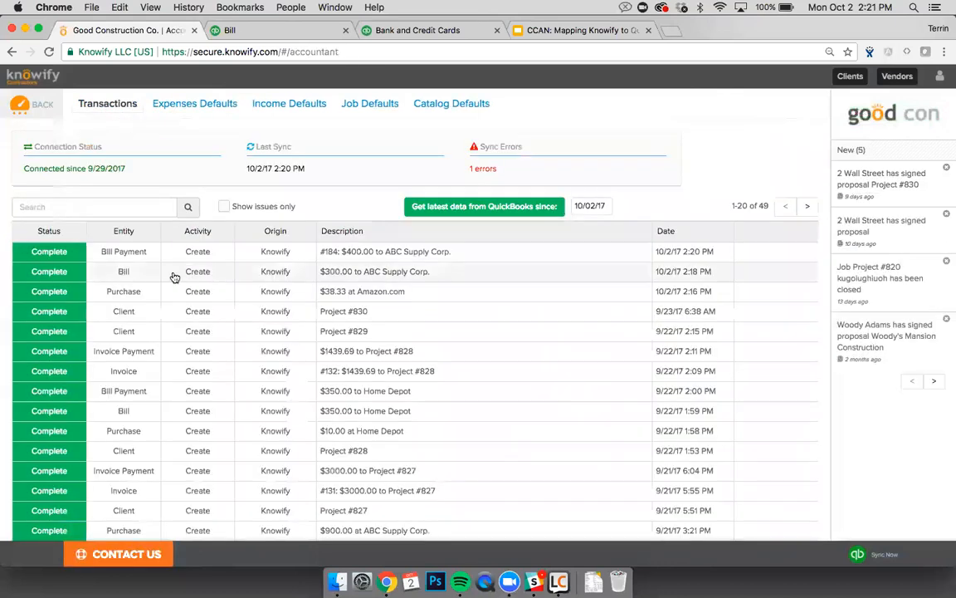
# Step: Review the $400.00 bill payment from Savings in QuickBooks, then close it and the old Bill tab
pyautogui.click(54, 251)
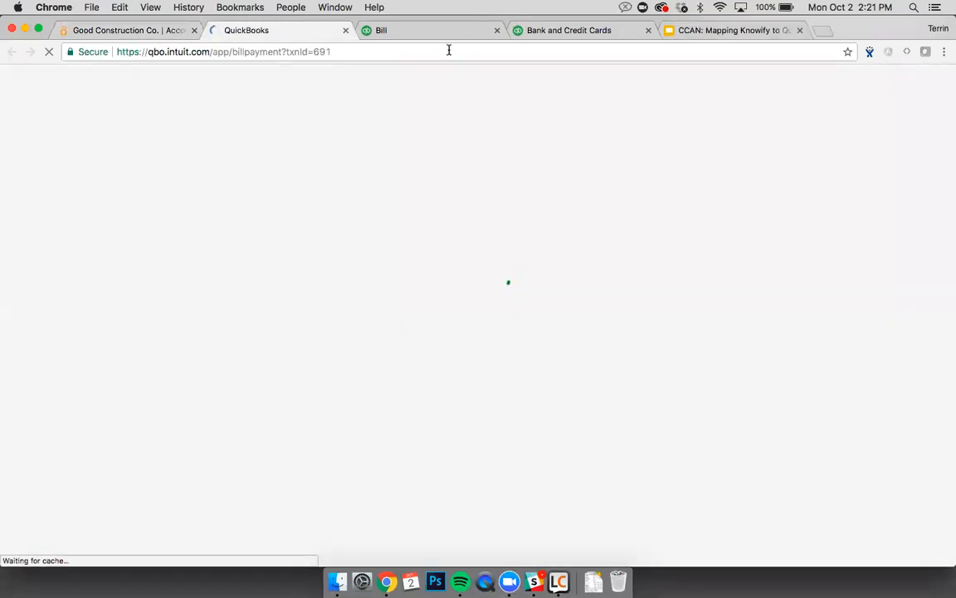
pyautogui.click(497, 30)
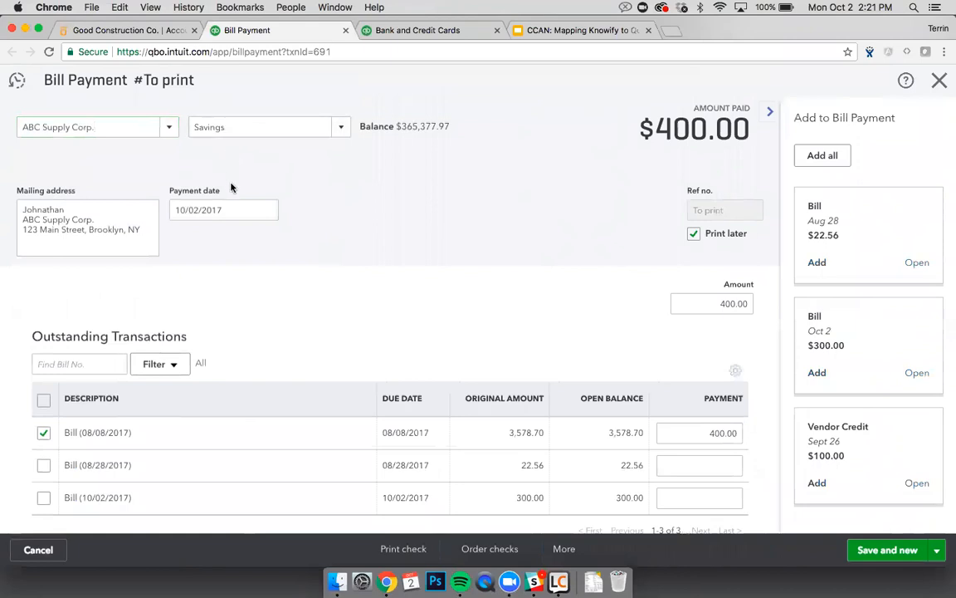
pyautogui.press('super+w')
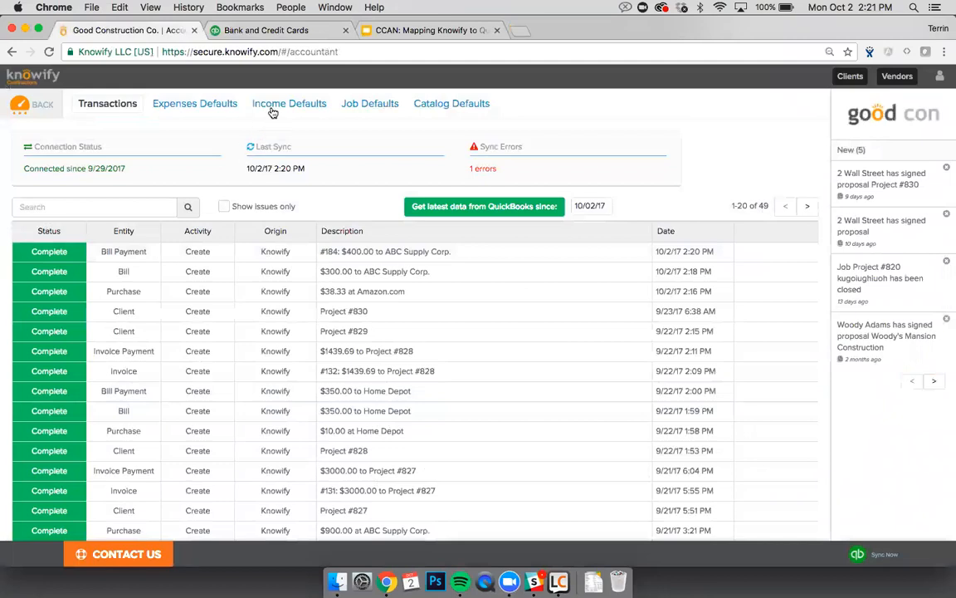
# Step: Check client income defaults (A/R, Construction Services, Savings), then go from the dashboard to Contract Jobs
pyautogui.click(289, 106)
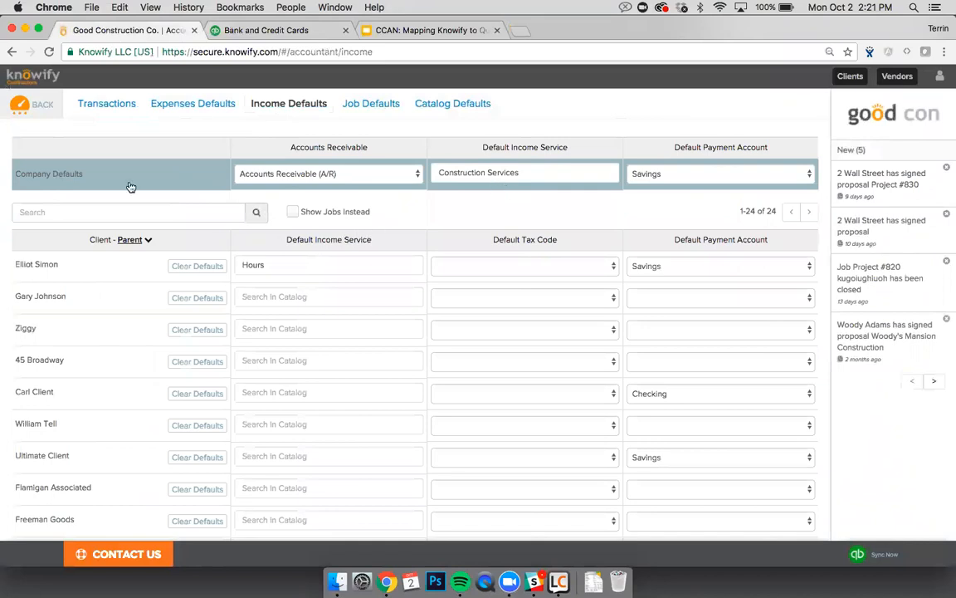
pyautogui.click(38, 103)
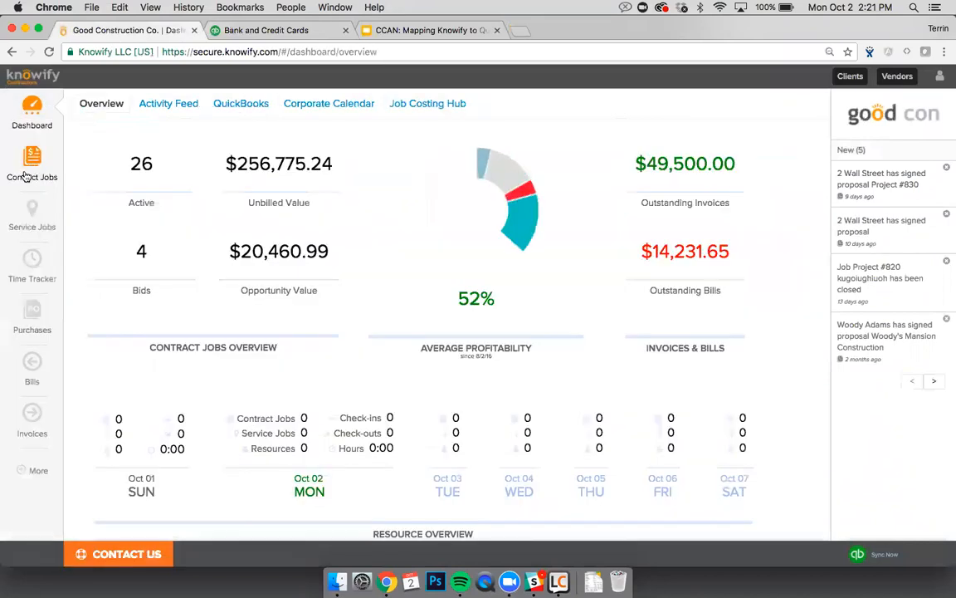
pyautogui.click(31, 166)
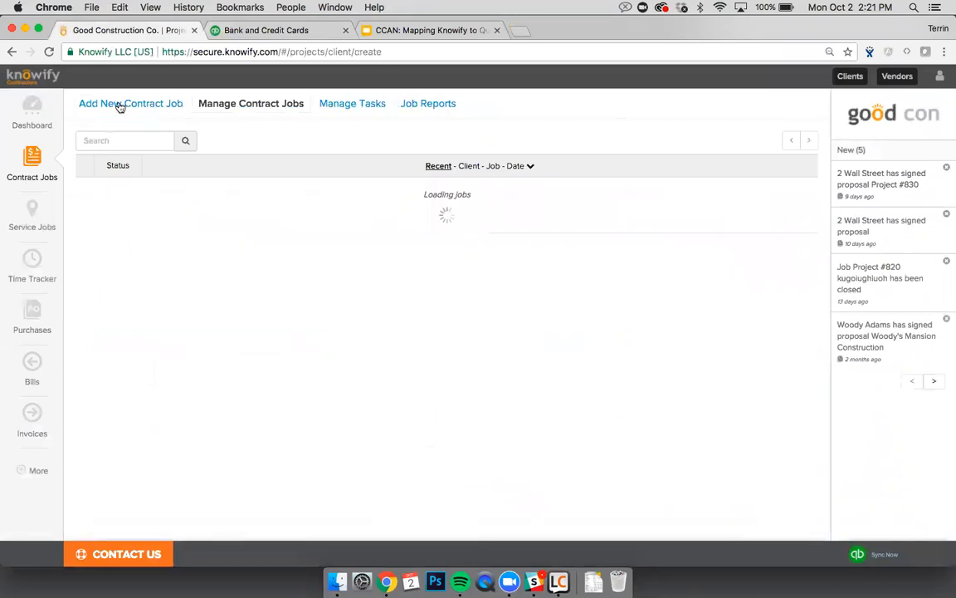
# Step: Create Project #831 for the chosen client as a Simple-costing Owner Contract at the client's address
pyautogui.click(120, 105)
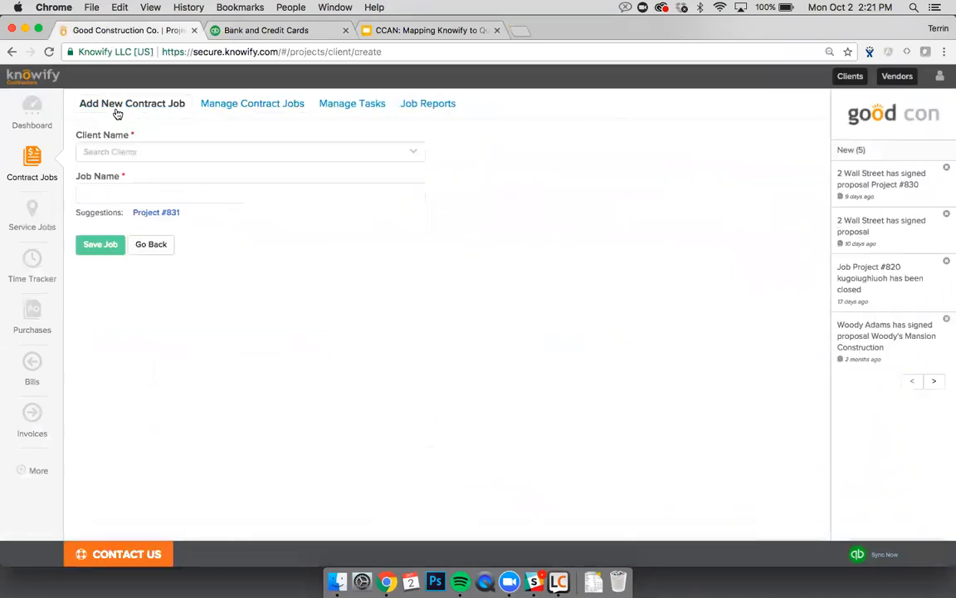
pyautogui.click(96, 152)
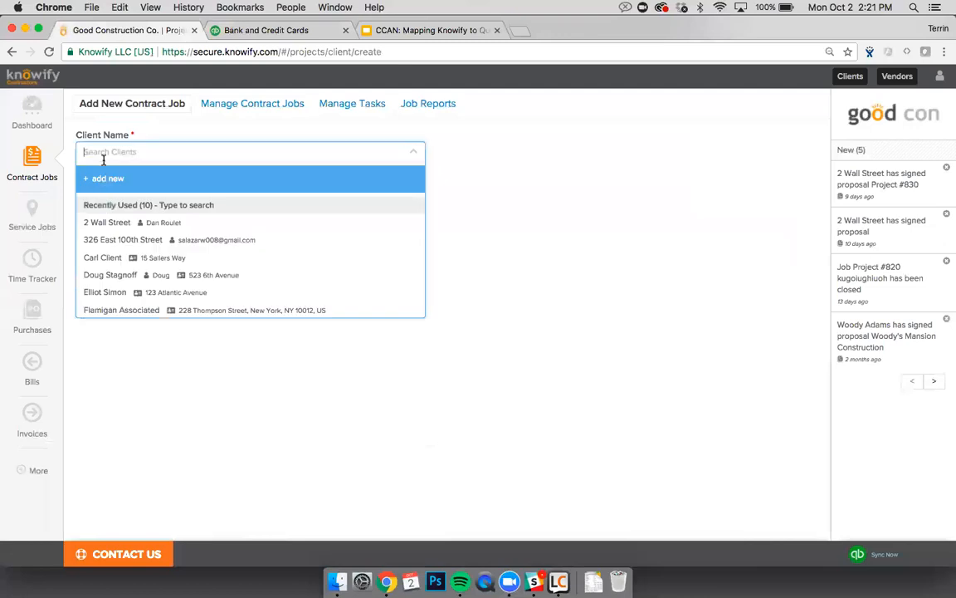
pyautogui.click(110, 258)
pyautogui.click(163, 218)
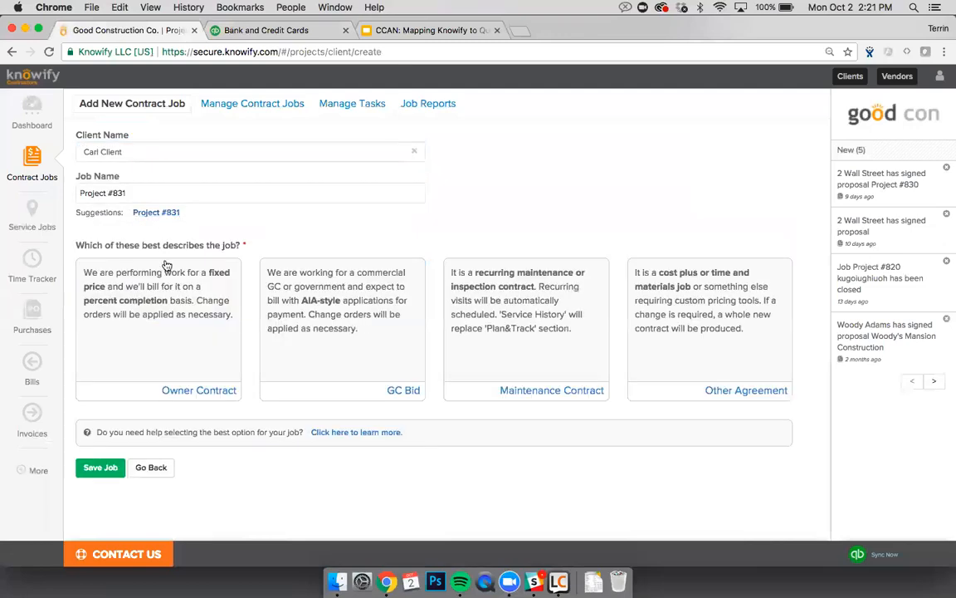
pyautogui.click(171, 310)
pyautogui.click(166, 307)
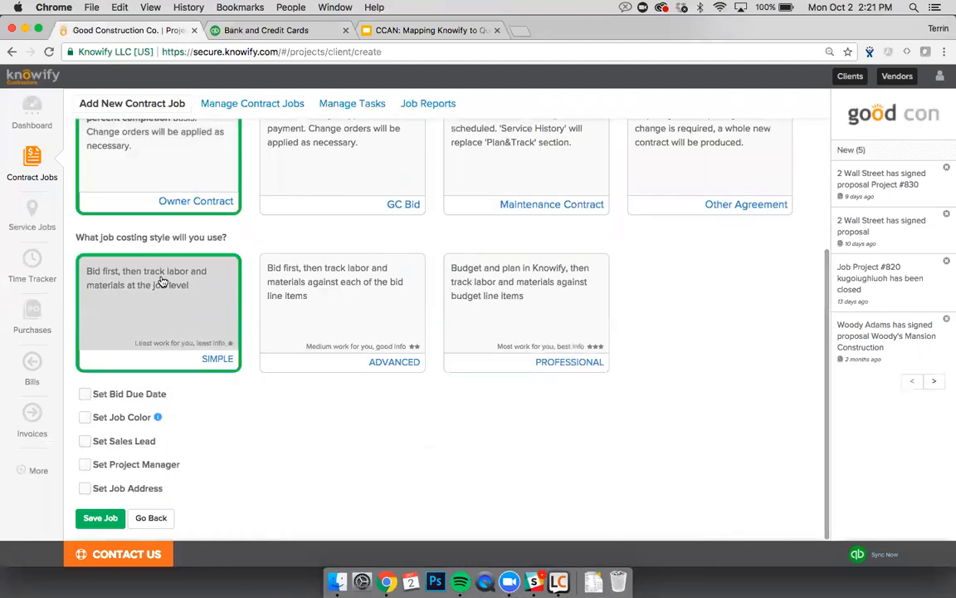
pyautogui.click(85, 490)
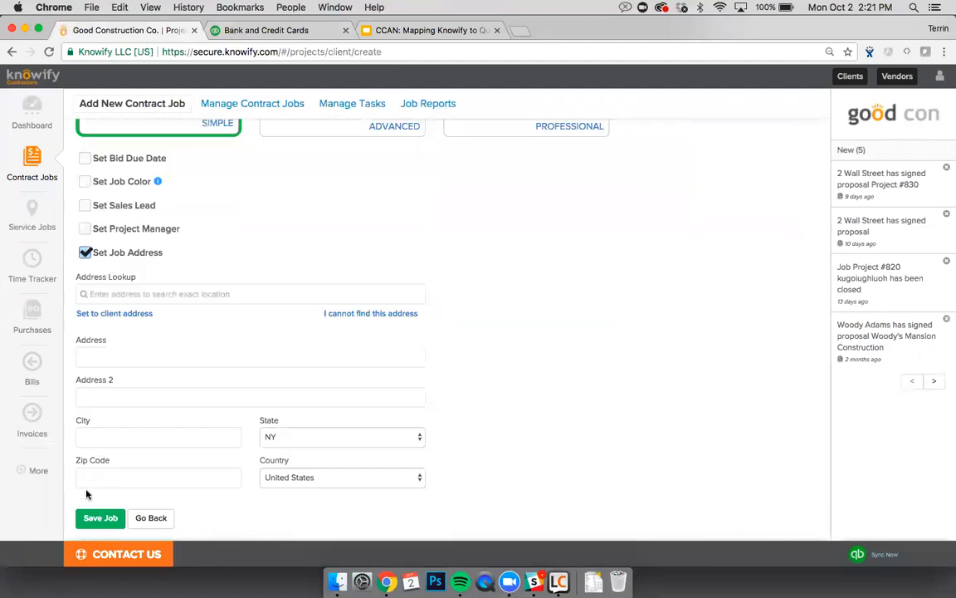
pyautogui.click(123, 314)
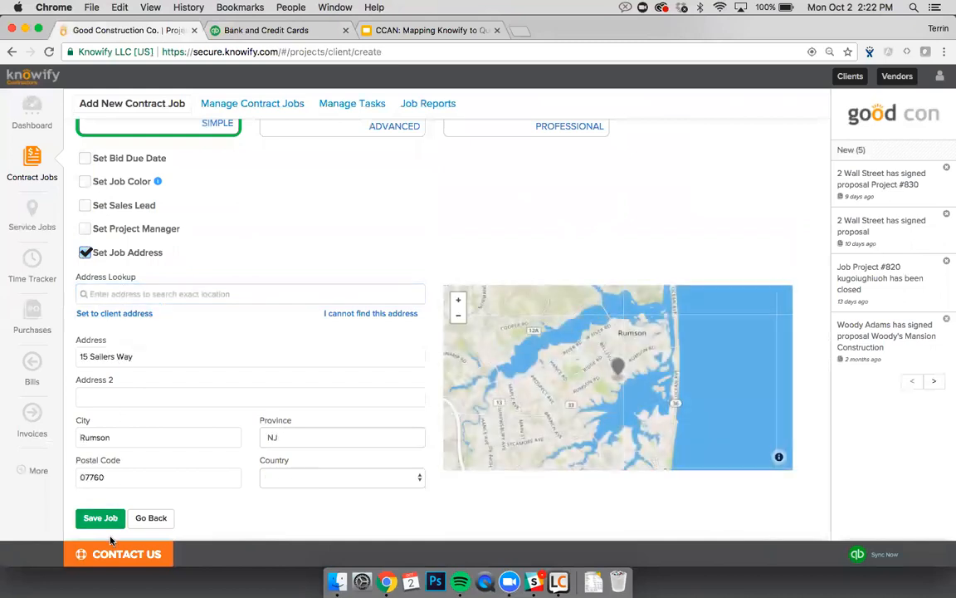
pyautogui.click(108, 525)
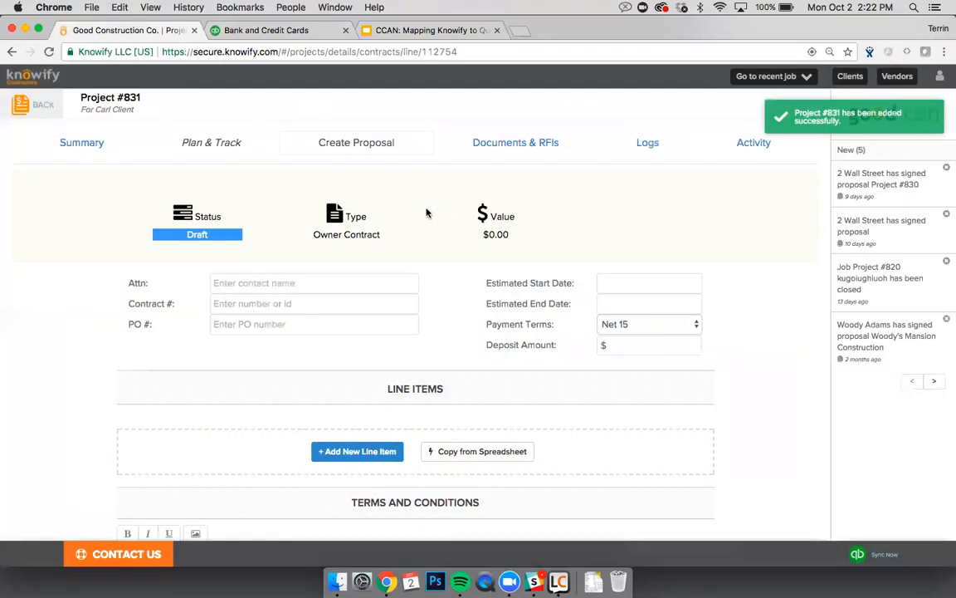
# Step: Add a Drywall and Doors catalog line priced at $1,000.00
pyautogui.scroll(-5, 380, 290)
pyautogui.click(369, 386)
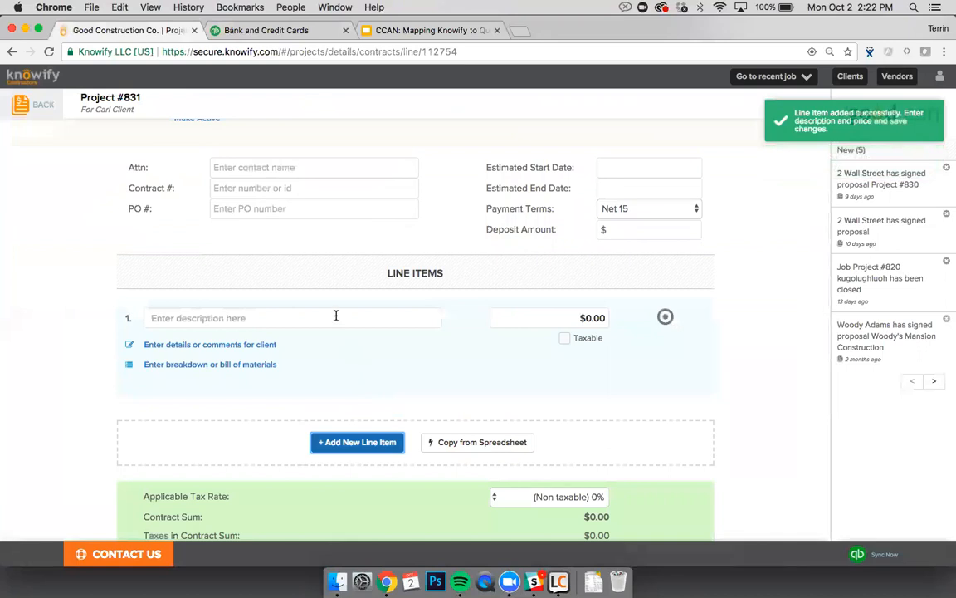
pyautogui.click(335, 317)
pyautogui.write('drywall')
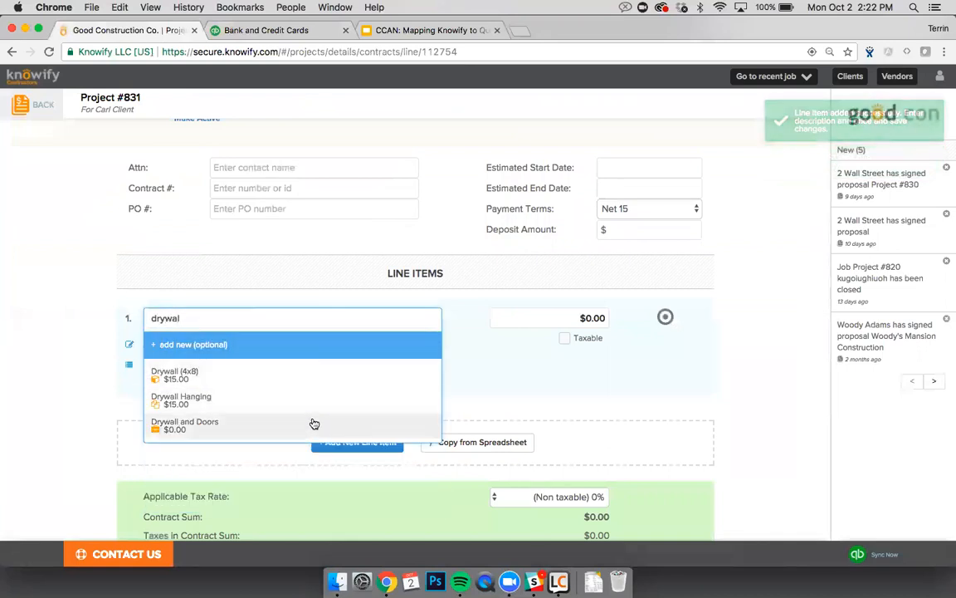
pyautogui.click(188, 425)
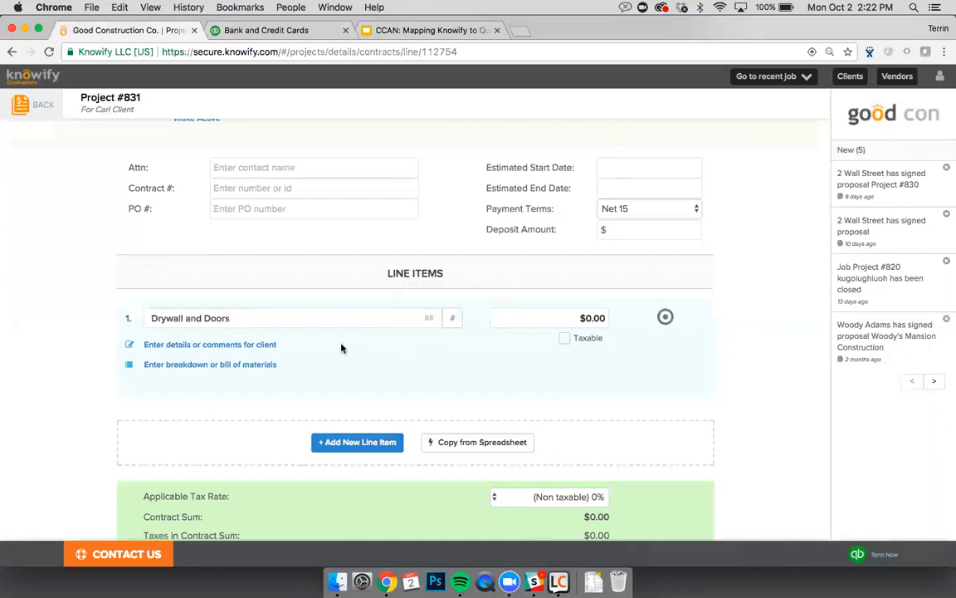
pyautogui.click(540, 319)
pyautogui.write('1,000')
pyautogui.click(477, 408)
# Step: Add a 'Building permit' line at $300.00, without the 1010 code, above Drywall and Doors
pyautogui.click(352, 442)
pyautogui.click(226, 425)
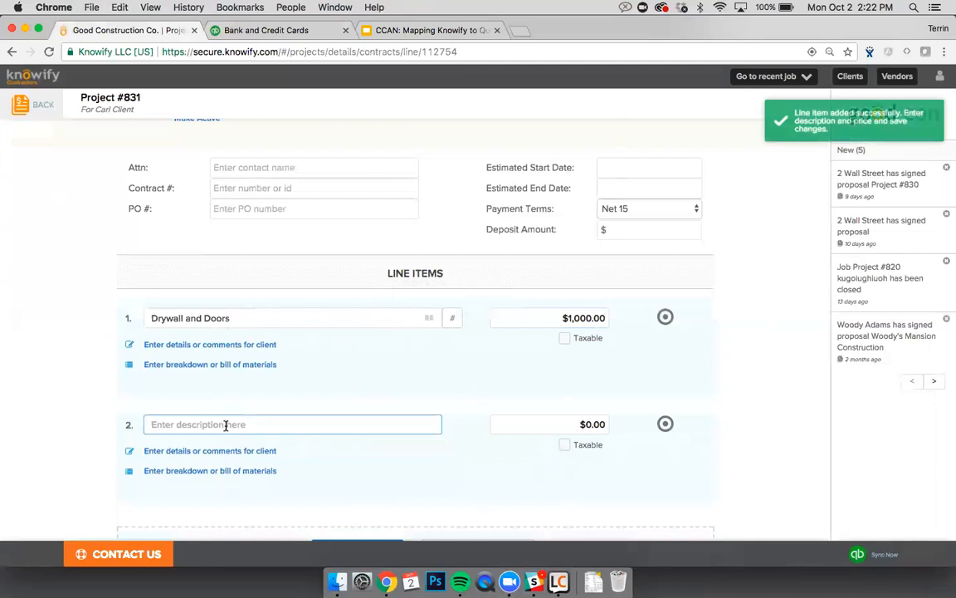
pyautogui.write('1010')
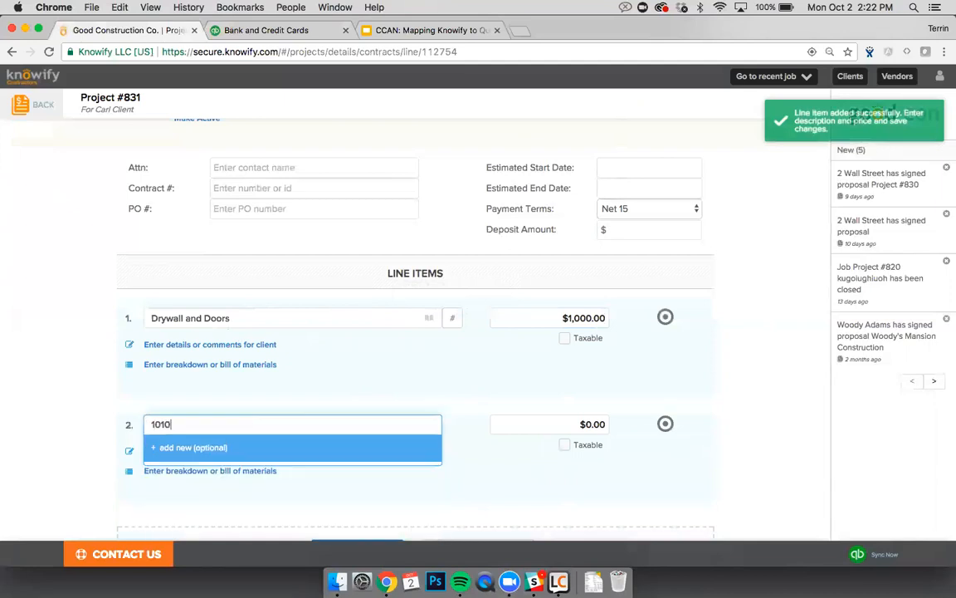
pyautogui.click(209, 482)
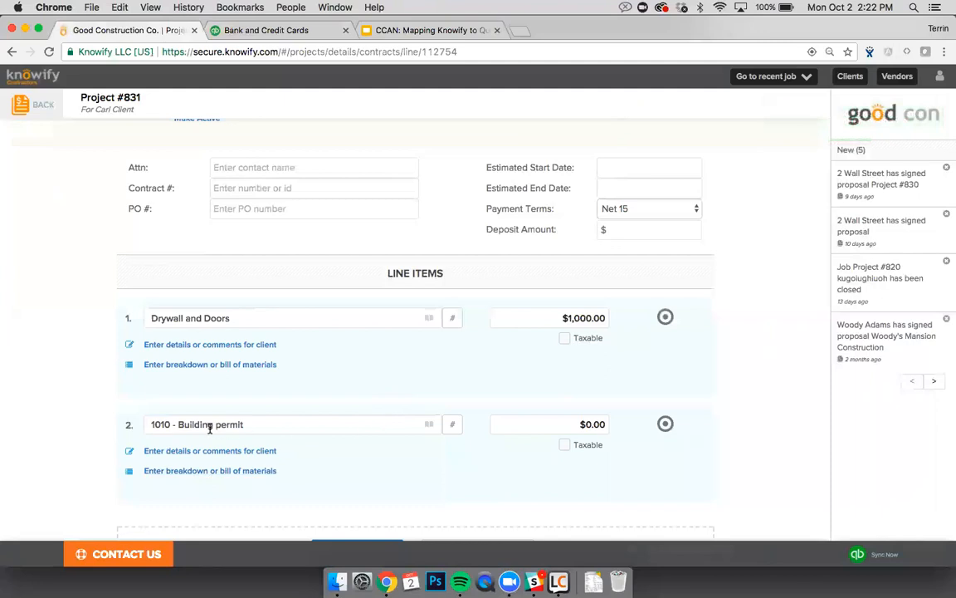
pyautogui.scroll(-1, 210, 429)
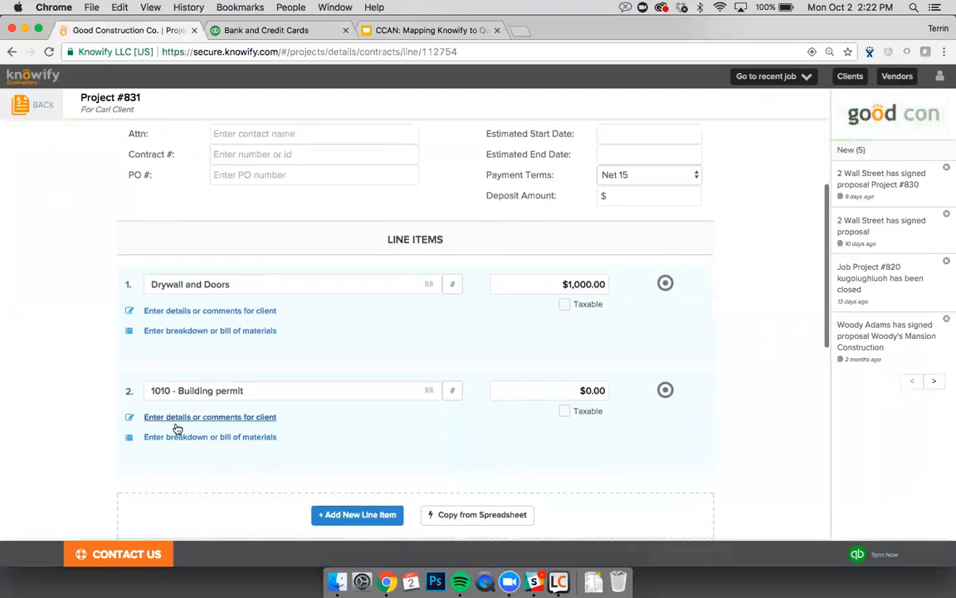
pyautogui.moveTo(179, 390); pyautogui.dragTo(151, 390)
pyautogui.press('BackSpace')
pyautogui.click(186, 366)
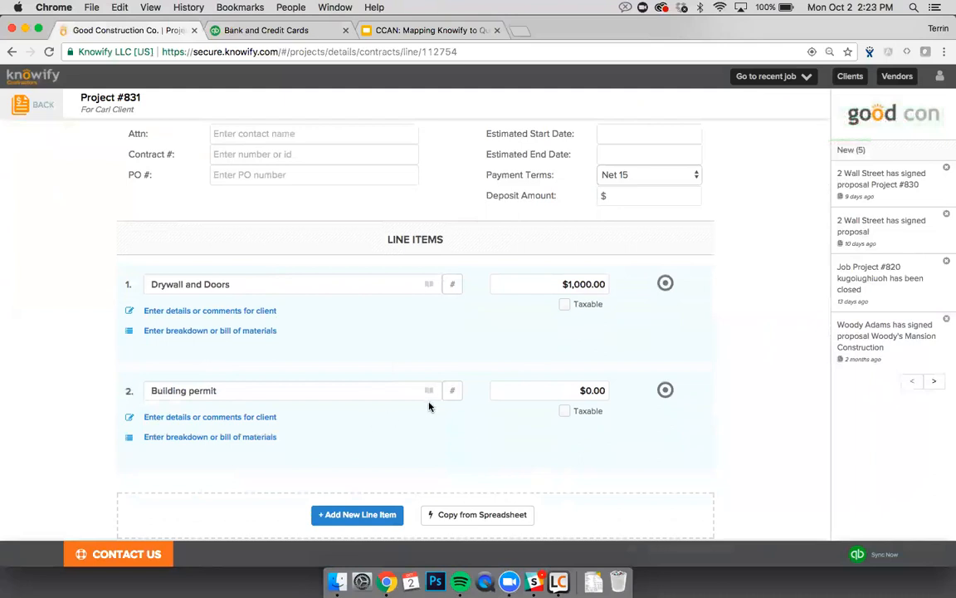
pyautogui.moveTo(663, 390); pyautogui.dragTo(502, 305)
pyautogui.click(532, 286)
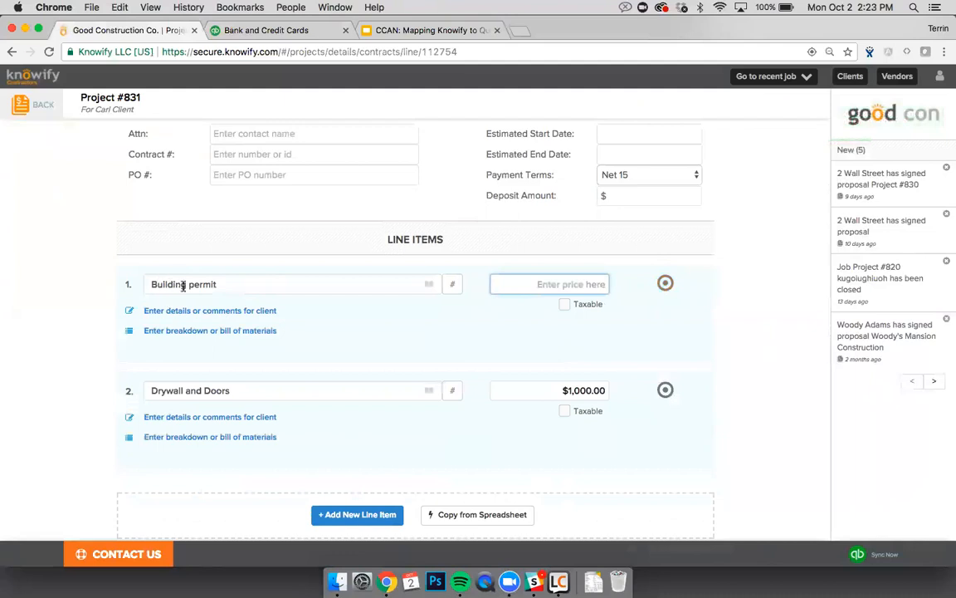
pyautogui.write('300')
pyautogui.click(307, 366)
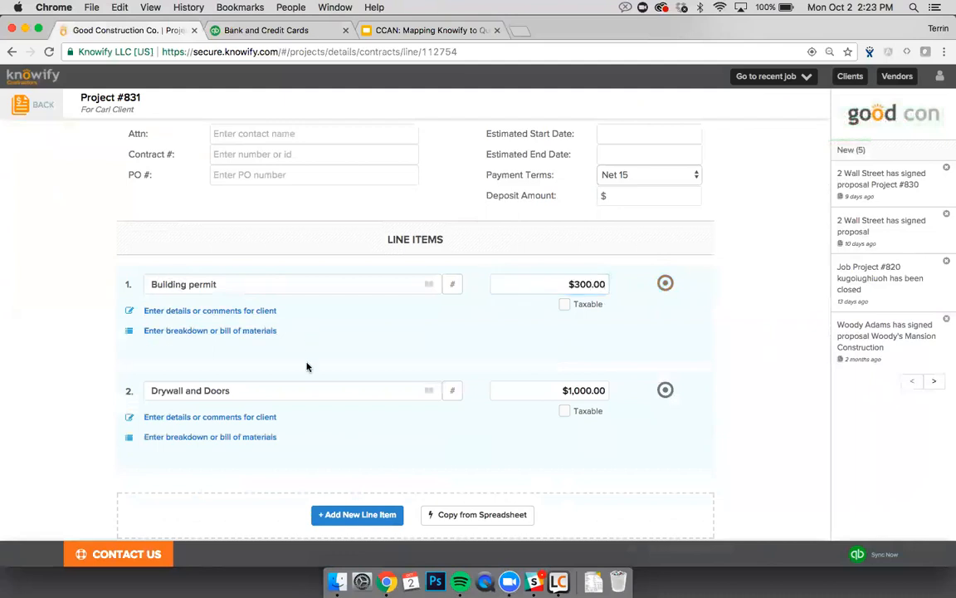
# Step: Add a third line described 'Some Other Construction Related Line', correcting the Construction typo
pyautogui.scroll(-1, 280, 409)
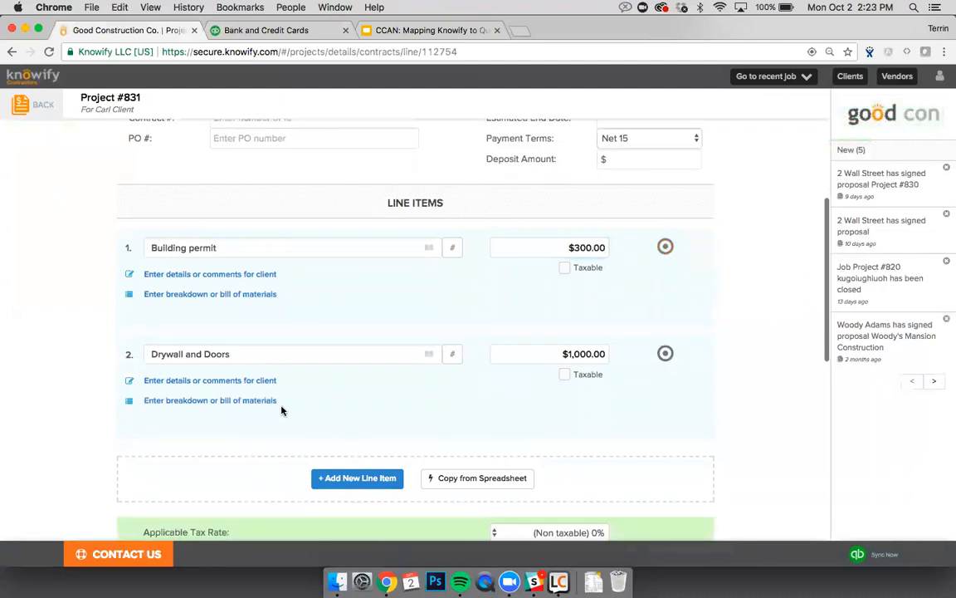
pyautogui.click(326, 477)
pyautogui.click(288, 455)
pyautogui.scroll(-1, 288, 456)
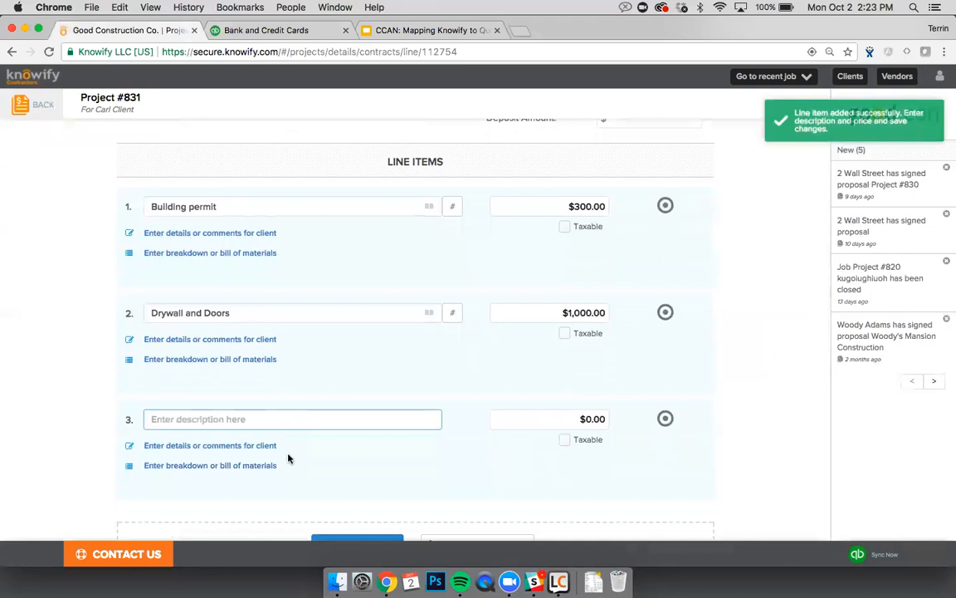
pyautogui.write('Misce')
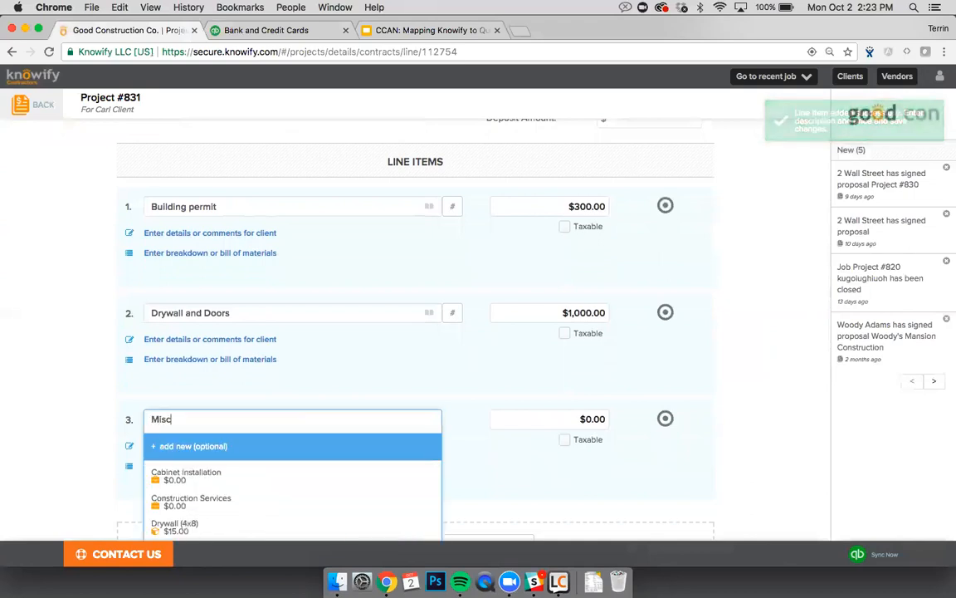
pyautogui.press('BackSpace')
pyautogui.press('BackSpace')
pyautogui.press('BackSpace')
pyautogui.press('BackSpace')
pyautogui.press('BackSpace')
pyautogui.press('BackSpace')
pyautogui.press('BackSpace')
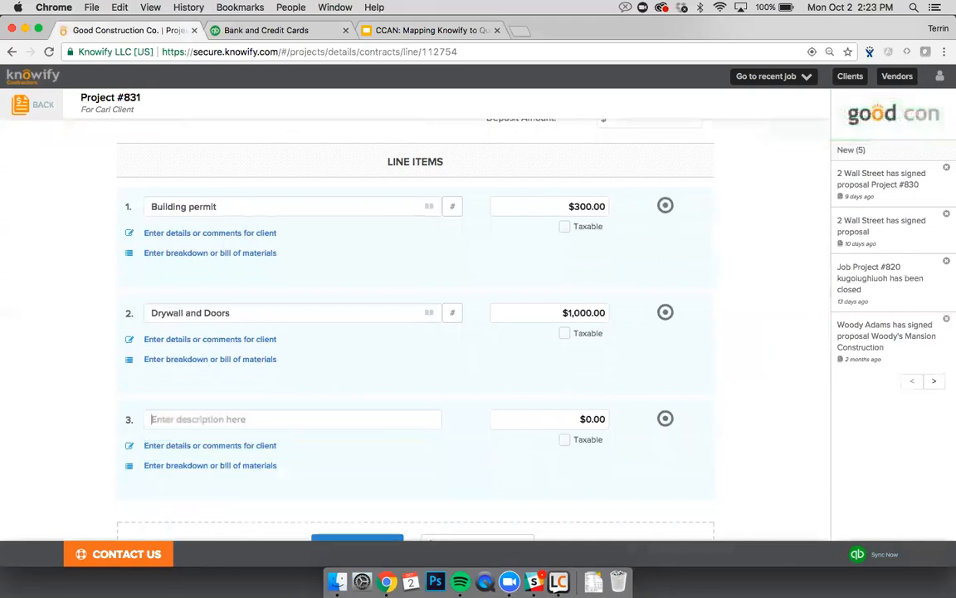
pyautogui.write('Some')
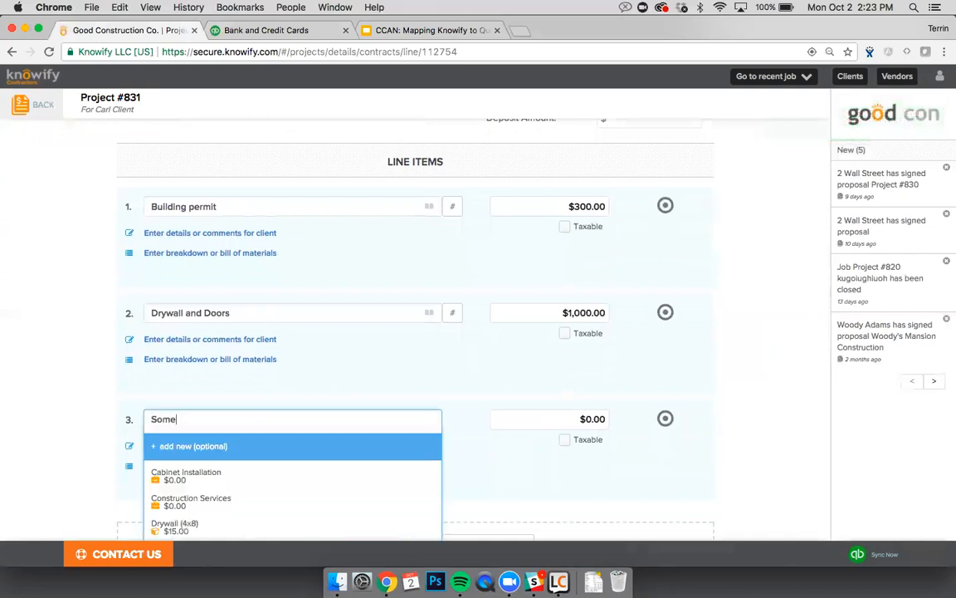
pyautogui.write(' Other Constrcution Related Line')
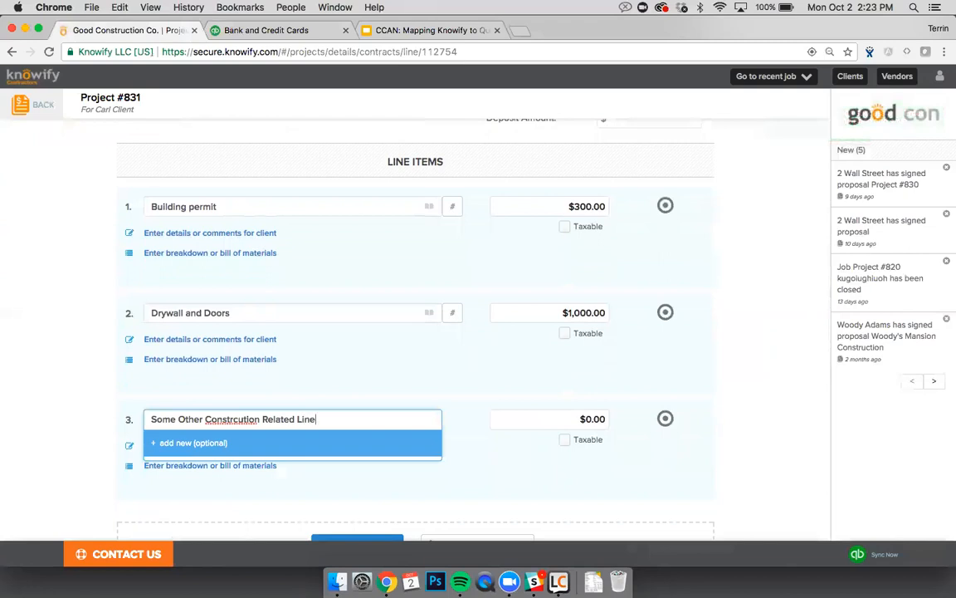
pyautogui.click(235, 419)
pyautogui.write('u')
pyautogui.press('Right')
pyautogui.press('Right')
pyautogui.press('BackSpace')
pyautogui.click(321, 401)
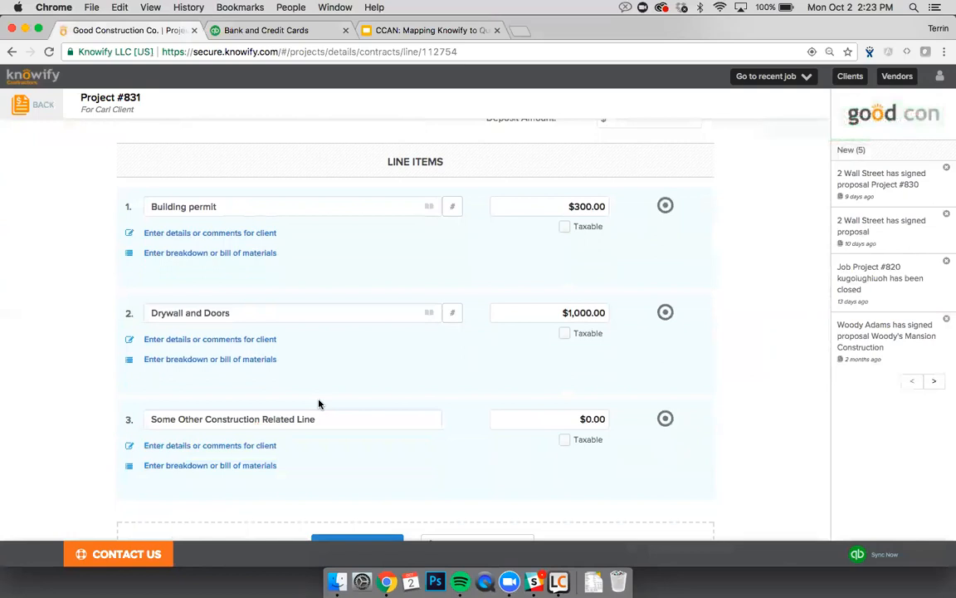
# Step: Price the third line at $3,000.00, bringing the total to $4,300.00
pyautogui.click(514, 410)
pyautogui.write('3000')
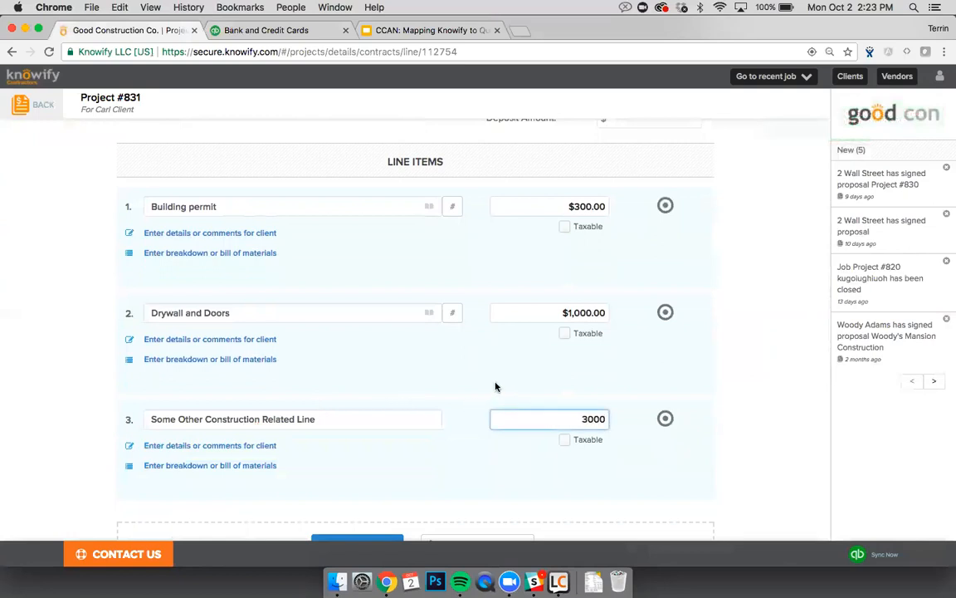
pyautogui.click(496, 387)
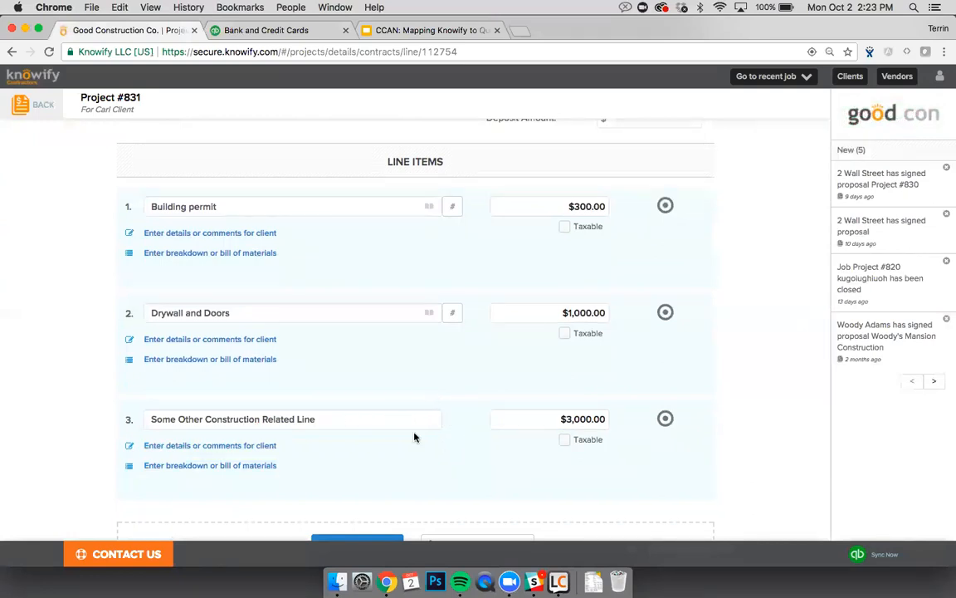
pyautogui.scroll(3, 419, 404)
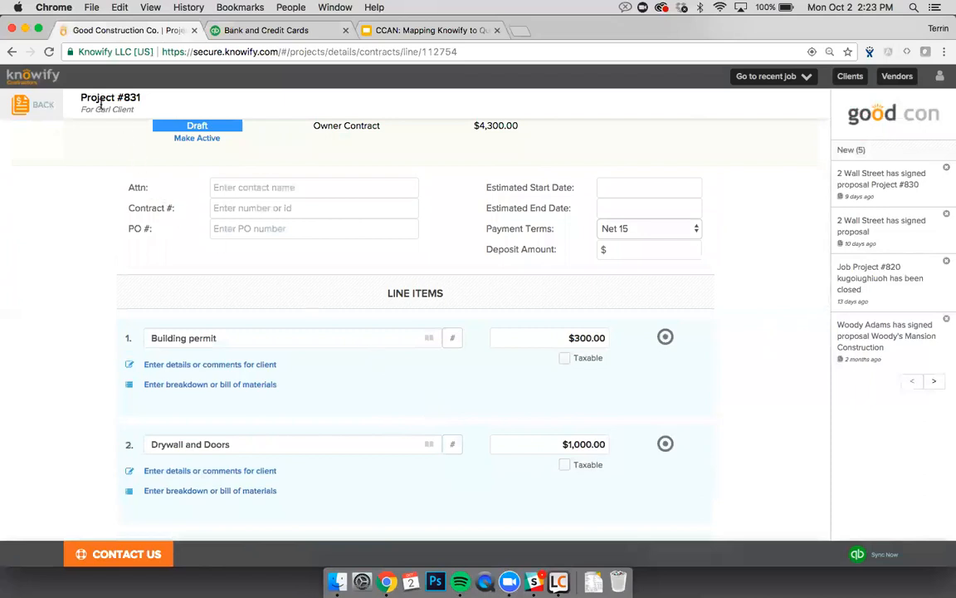
# Step: Make the $4,300.00 Project #831 contract Active without a start date
pyautogui.moveTo(79, 97); pyautogui.dragTo(143, 97)
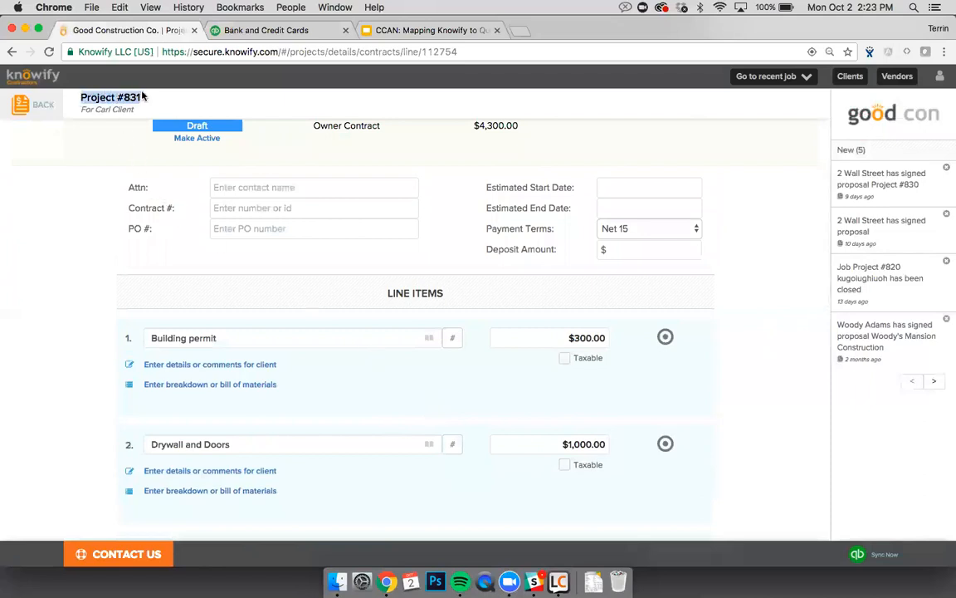
pyautogui.click(142, 97)
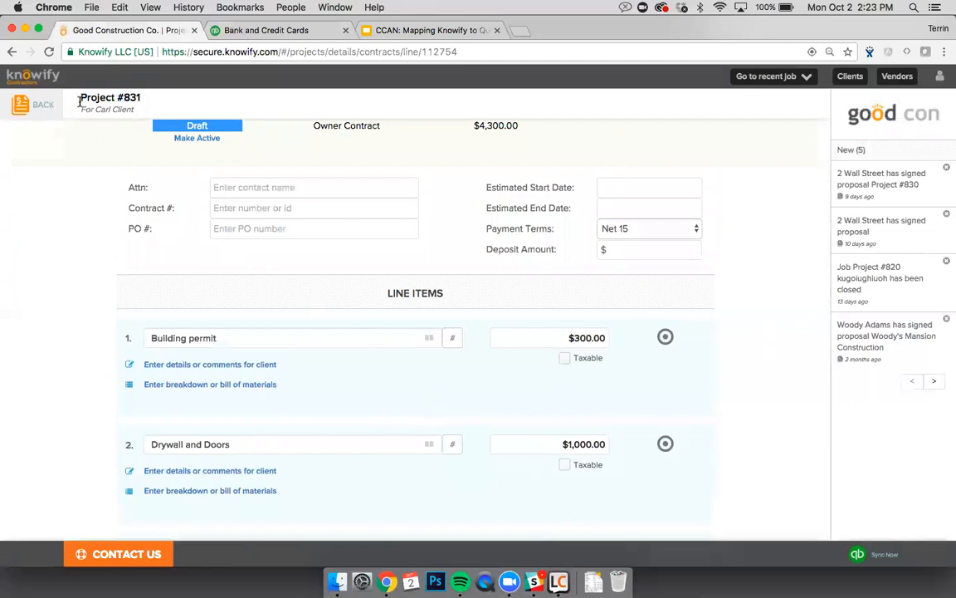
pyautogui.moveTo(79, 108); pyautogui.dragTo(131, 108)
pyautogui.click(131, 111)
pyautogui.scroll(-1, 117, 205)
pyautogui.scroll(-10, 117, 205)
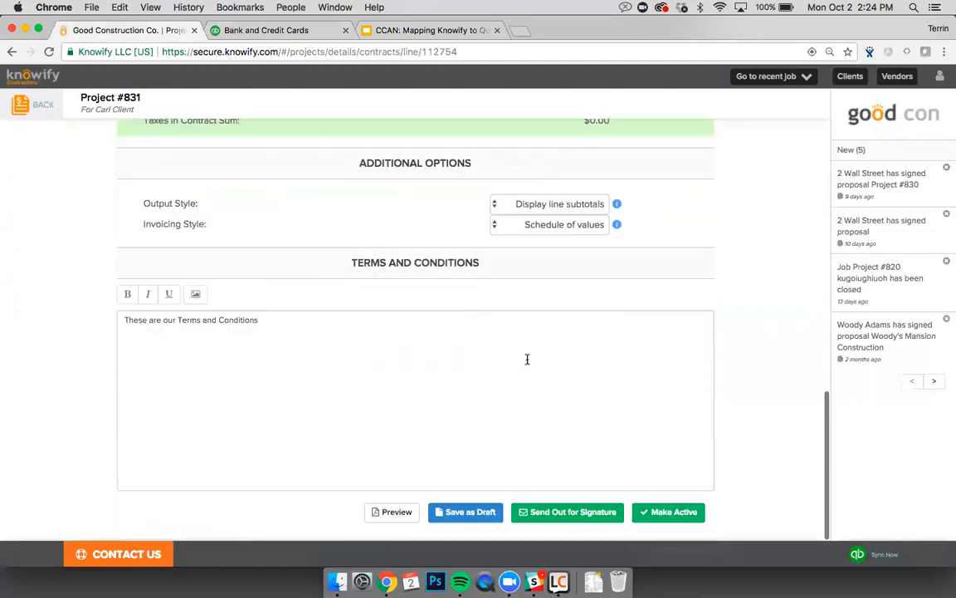
pyautogui.click(641, 508)
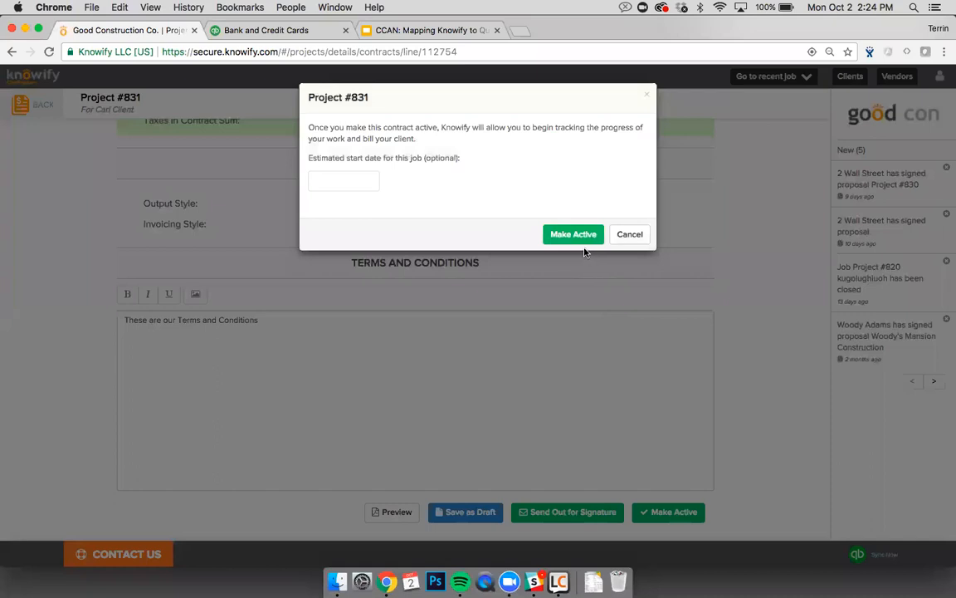
pyautogui.click(577, 235)
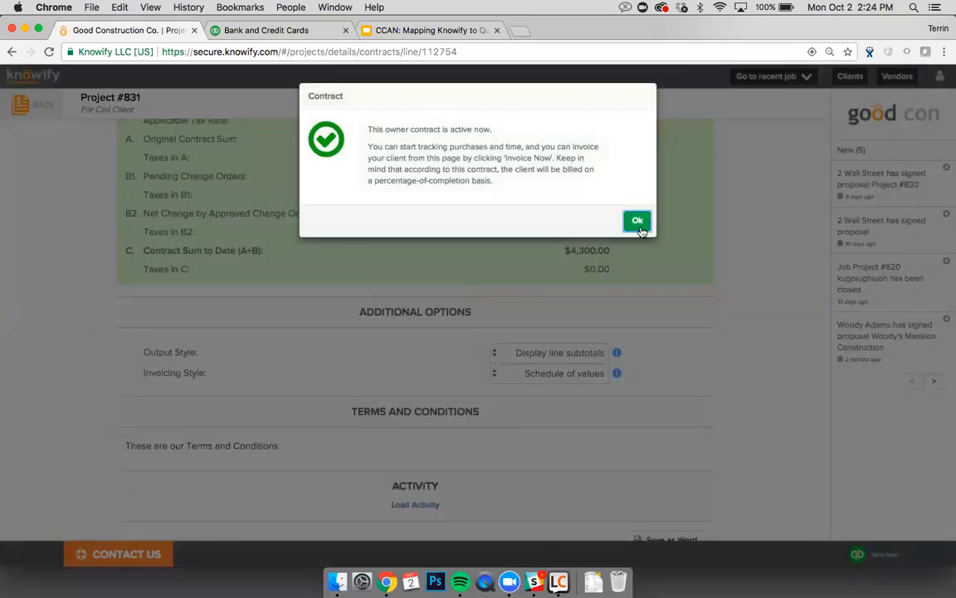
pyautogui.click(639, 225)
pyautogui.scroll(10, 602, 305)
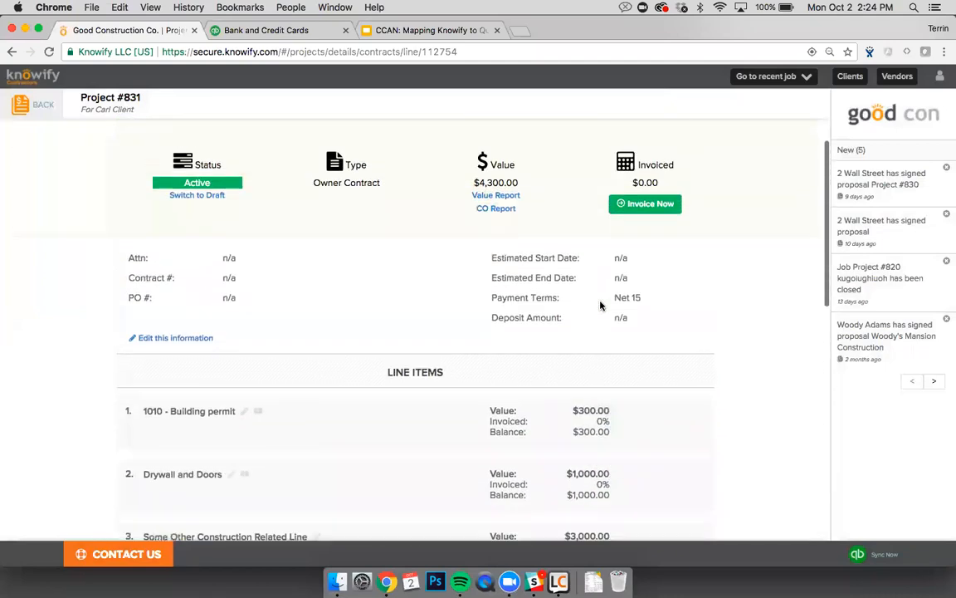
# Step: Bill 10% on all three lines and finalize the $430.00 invoice, then reload the page
pyautogui.click(645, 204)
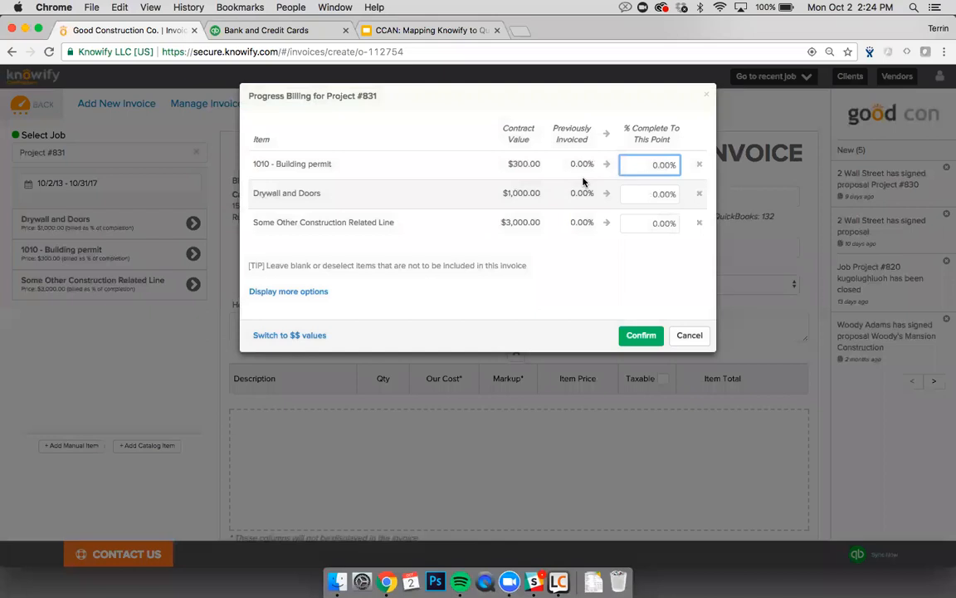
pyautogui.click(326, 291)
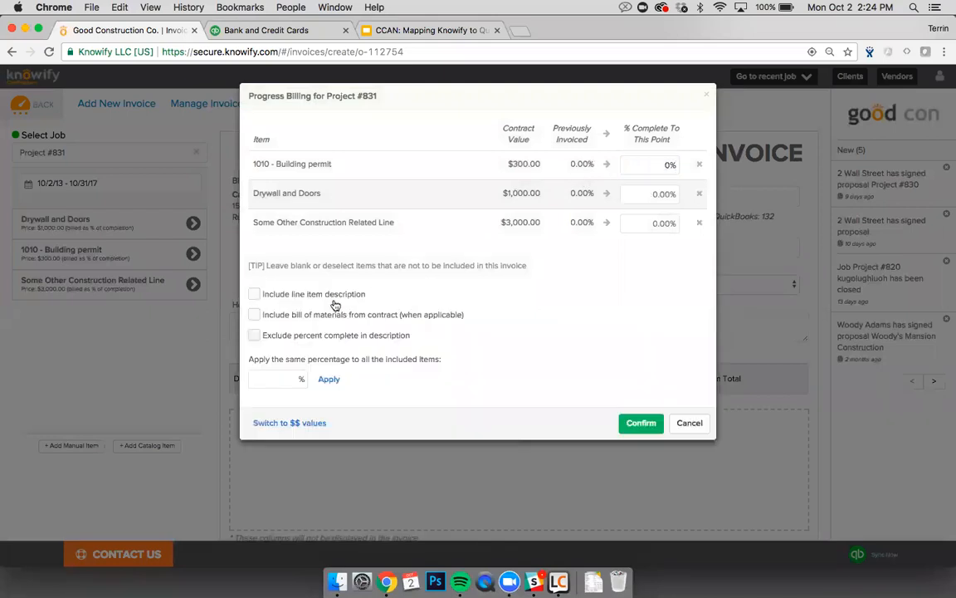
pyautogui.click(288, 377)
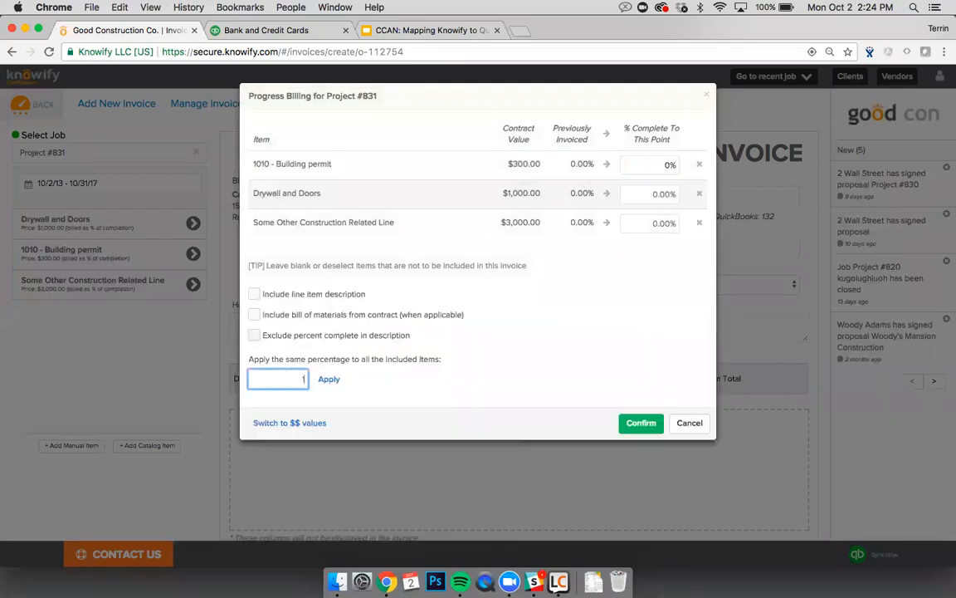
pyautogui.write('10')
pyautogui.click(328, 378)
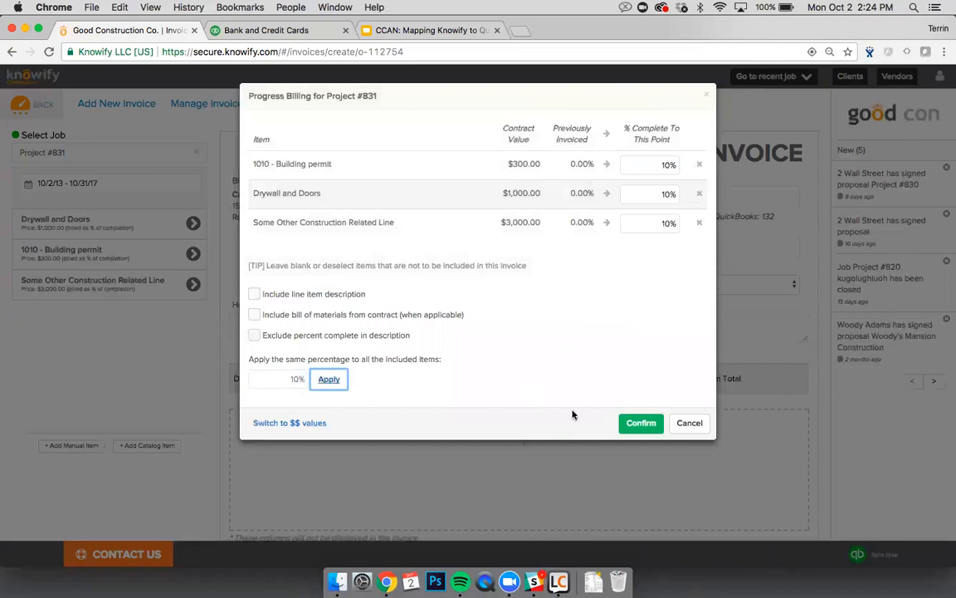
pyautogui.click(629, 425)
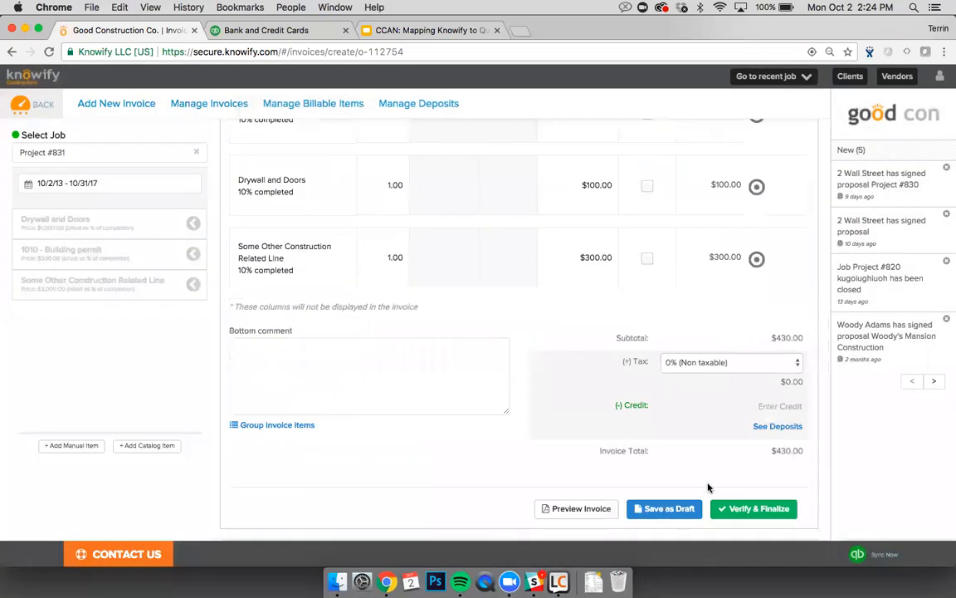
pyautogui.click(735, 510)
pyautogui.click(579, 383)
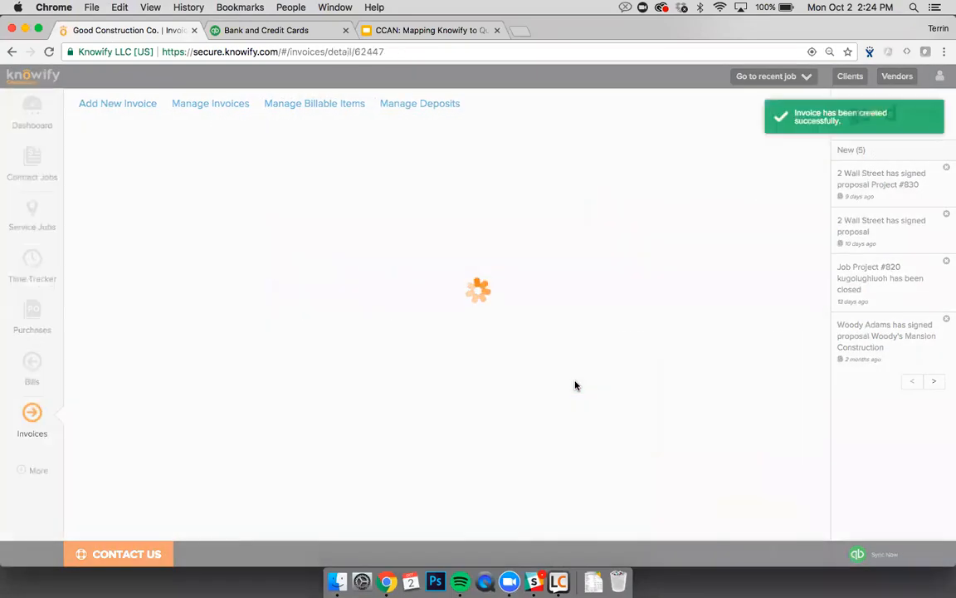
pyautogui.press('super+r')
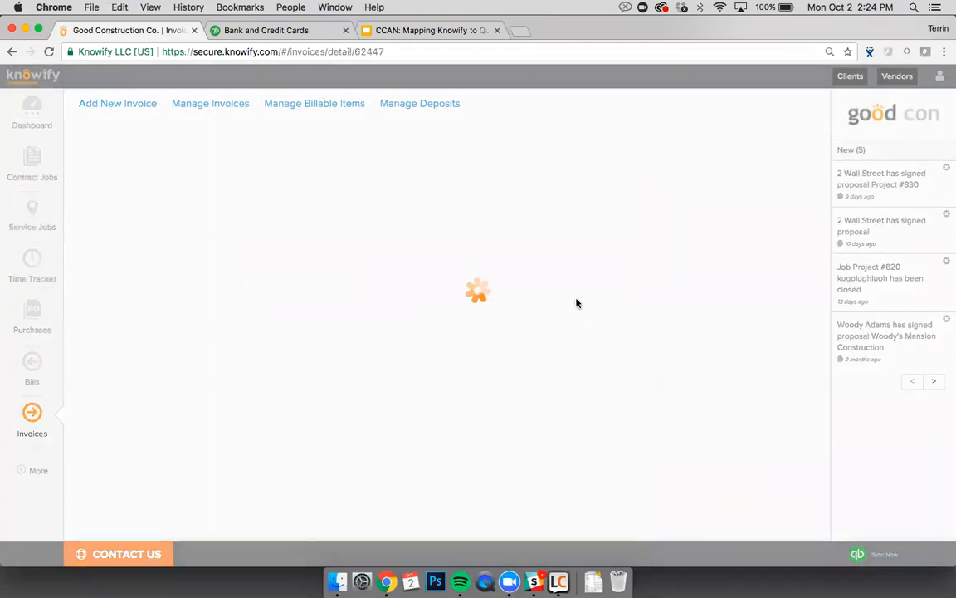
# Step: View invoice #133 in QuickBooks from the Sync OK menu, then return to the Knowify invoice
pyautogui.click(614, 183)
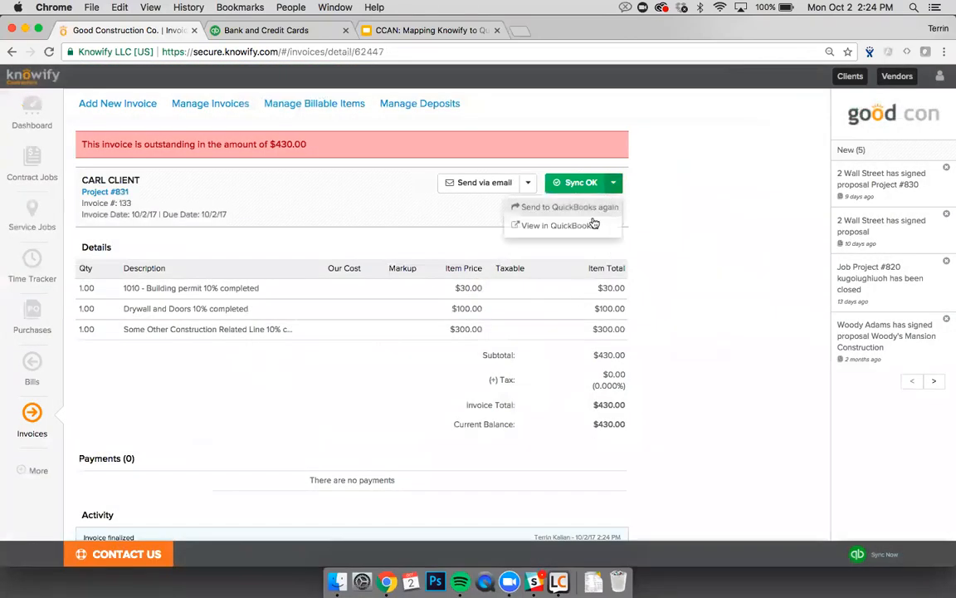
pyautogui.click(572, 225)
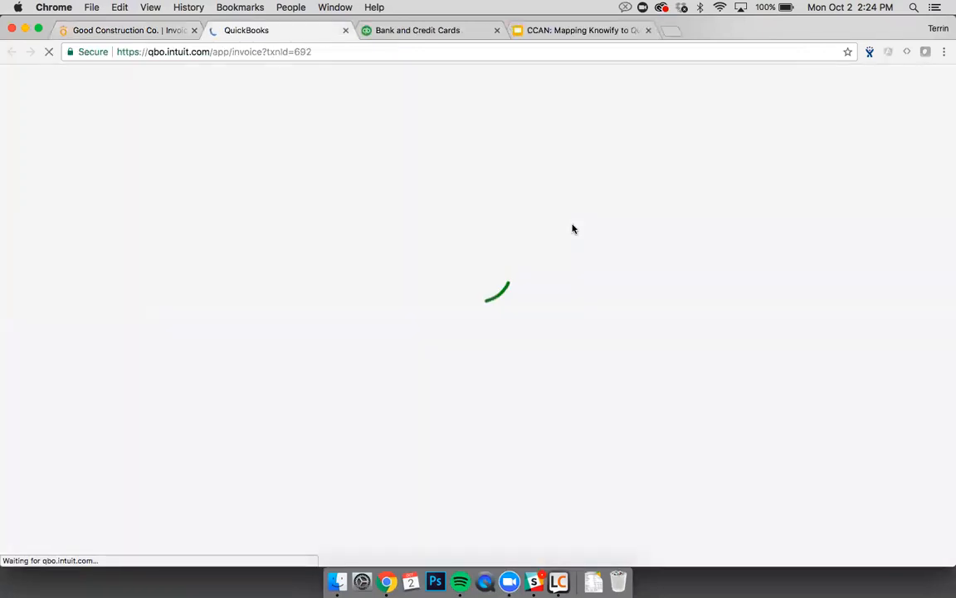
pyautogui.hotkey('ctrl', 'shift', 'Tab')
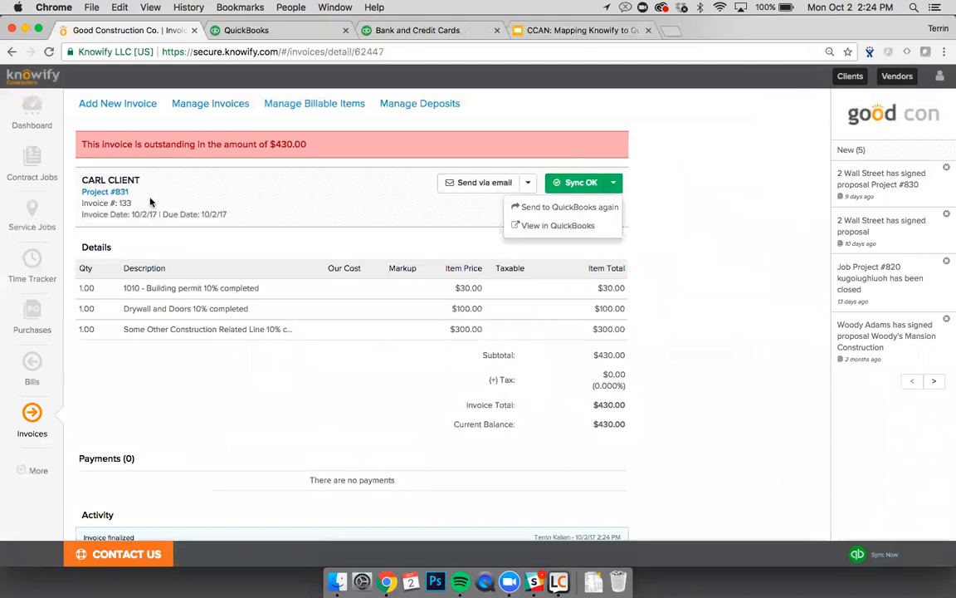
pyautogui.click(42, 467)
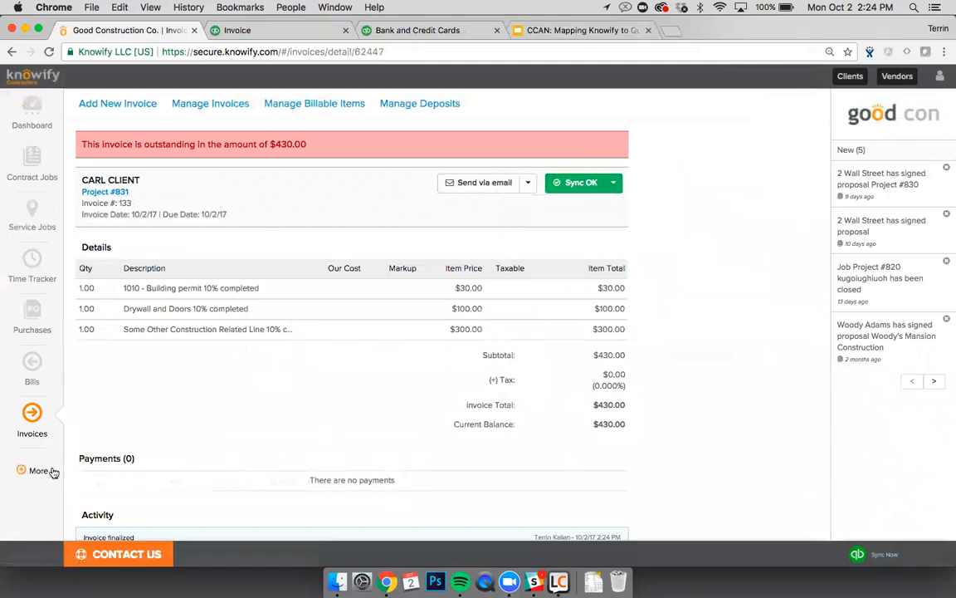
pyautogui.click(52, 472)
# Step: List QuickBooks income defaults by job instead of client, then switch to the QuickBooks invoice #133 tab
pyautogui.click(307, 469)
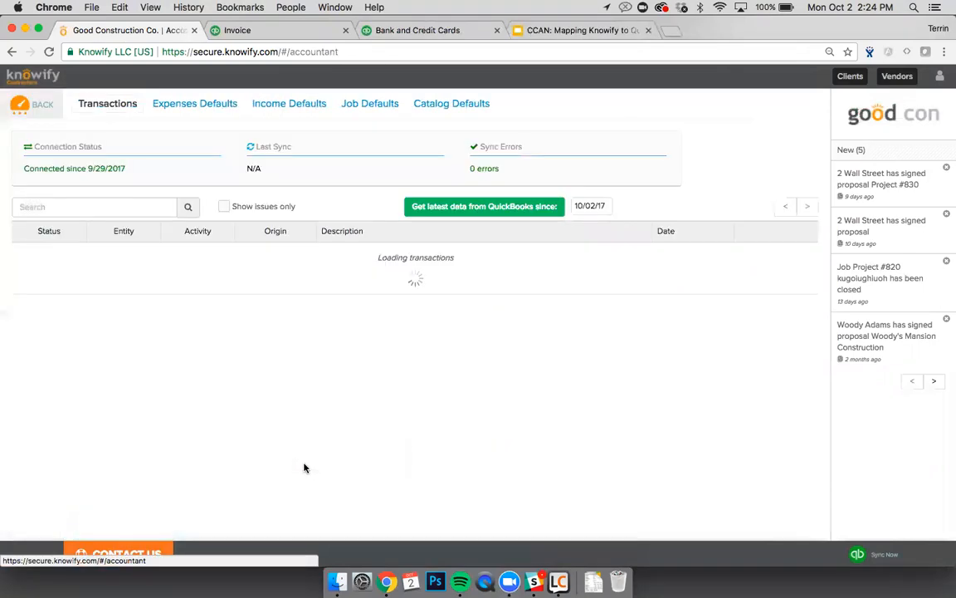
pyautogui.click(312, 110)
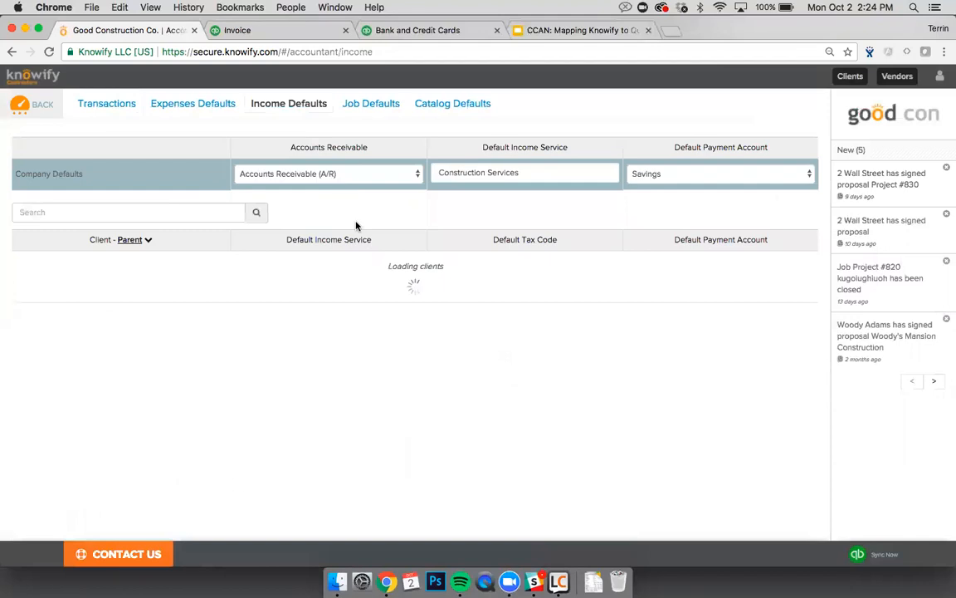
pyautogui.scroll(-1, 357, 224)
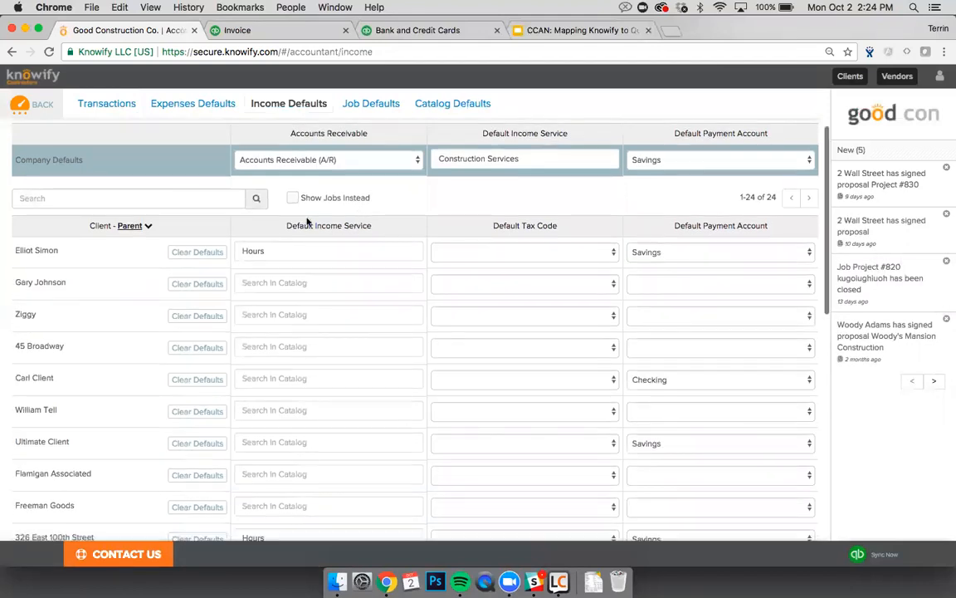
pyautogui.click(293, 198)
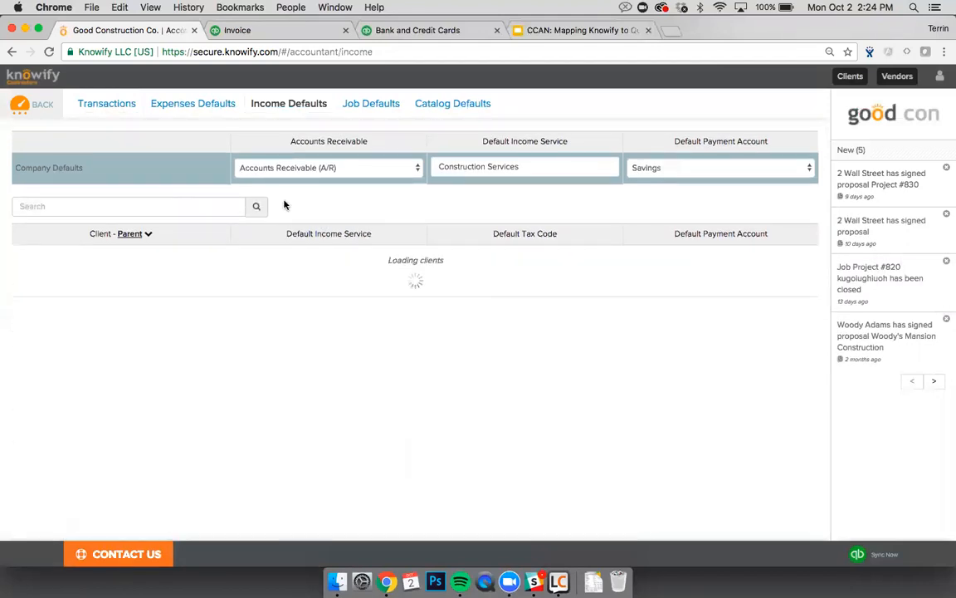
pyautogui.click(167, 199)
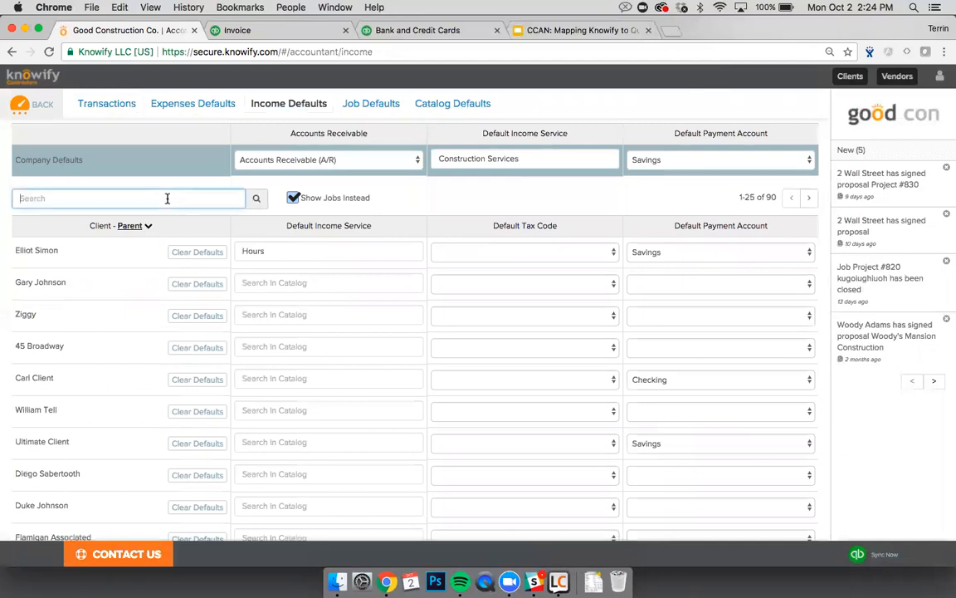
pyautogui.hotkey('ctrl', 'Tab')
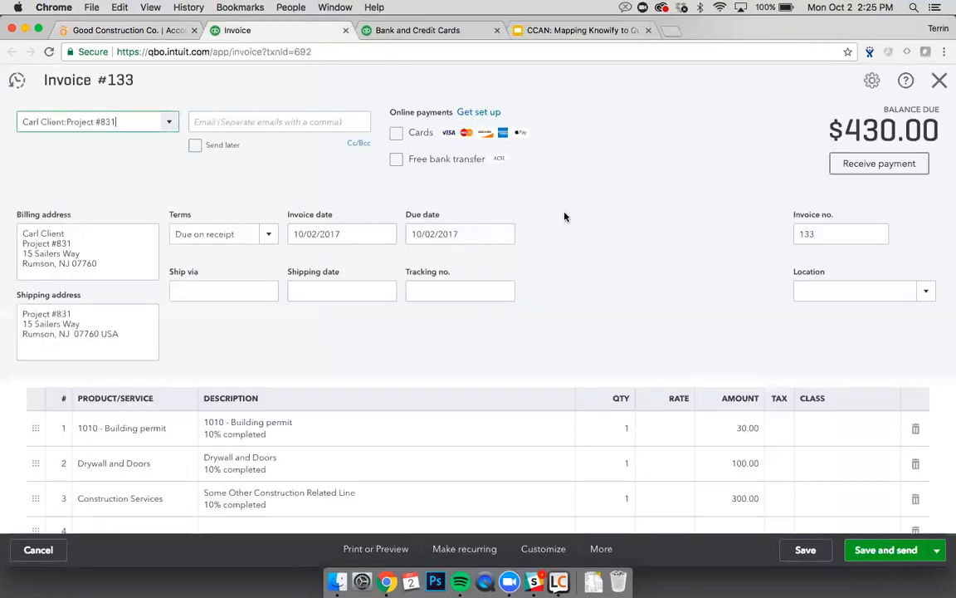
# Step: Filter the income defaults for job 831, then return to the QuickBooks invoice #133 tab
pyautogui.hotkey('ctrl', 'shift', 'Tab')
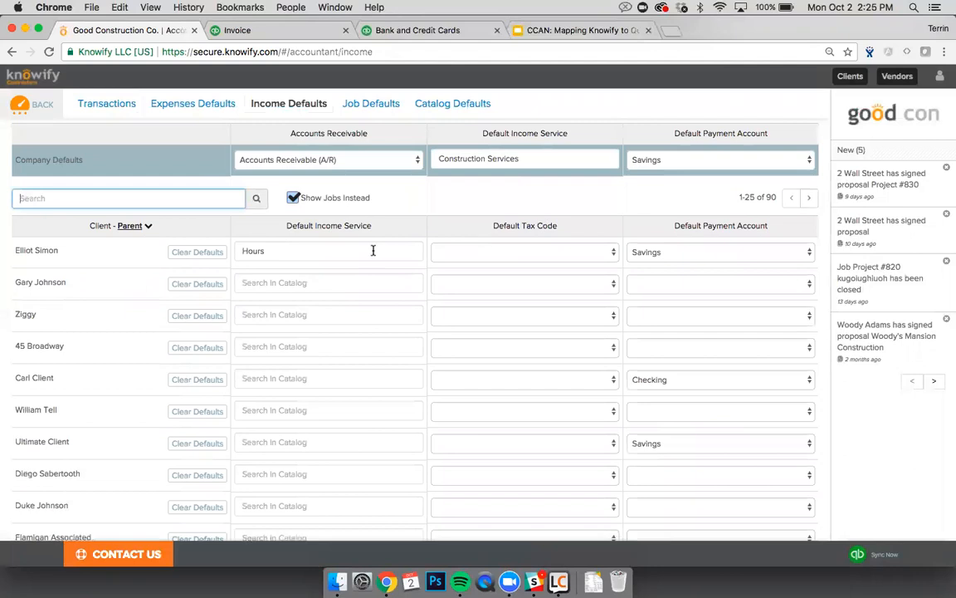
pyautogui.write('831')
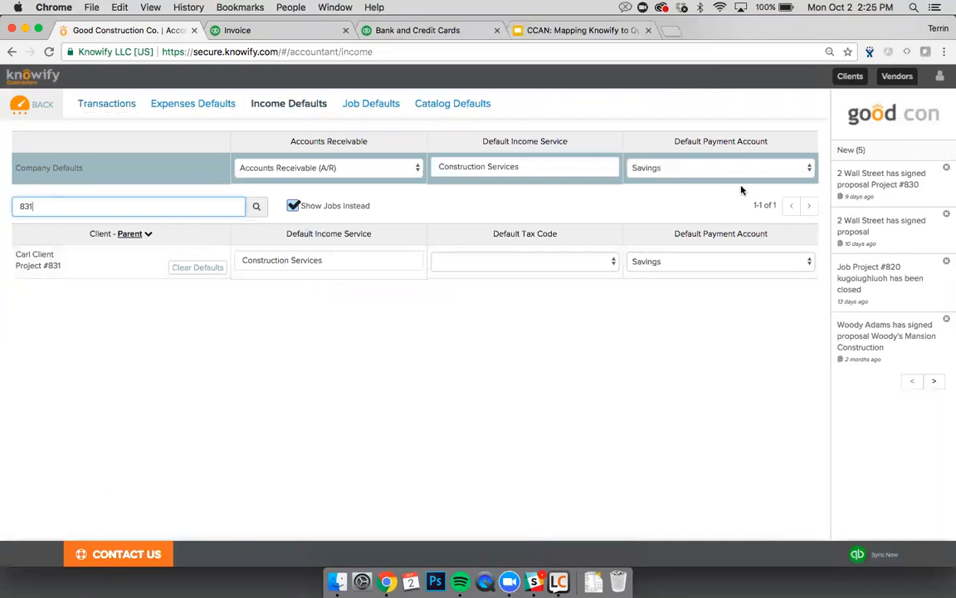
pyautogui.hotkey('ctrl', 'Tab')
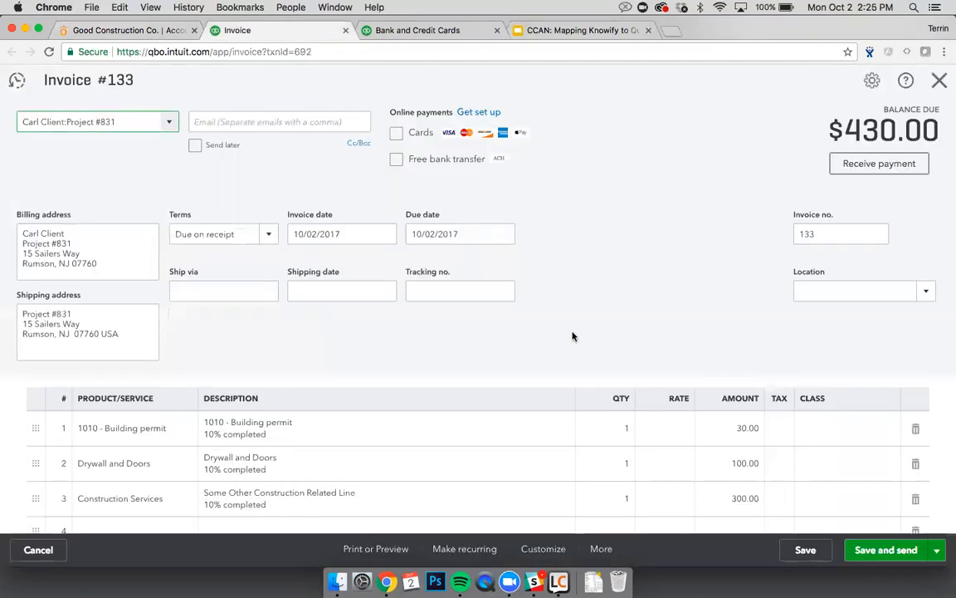
# Step: Look over invoice #133's three lines totalling $430.00, then go back to Knowify's Project #831 defaults
pyautogui.scroll(-1, 572, 337)
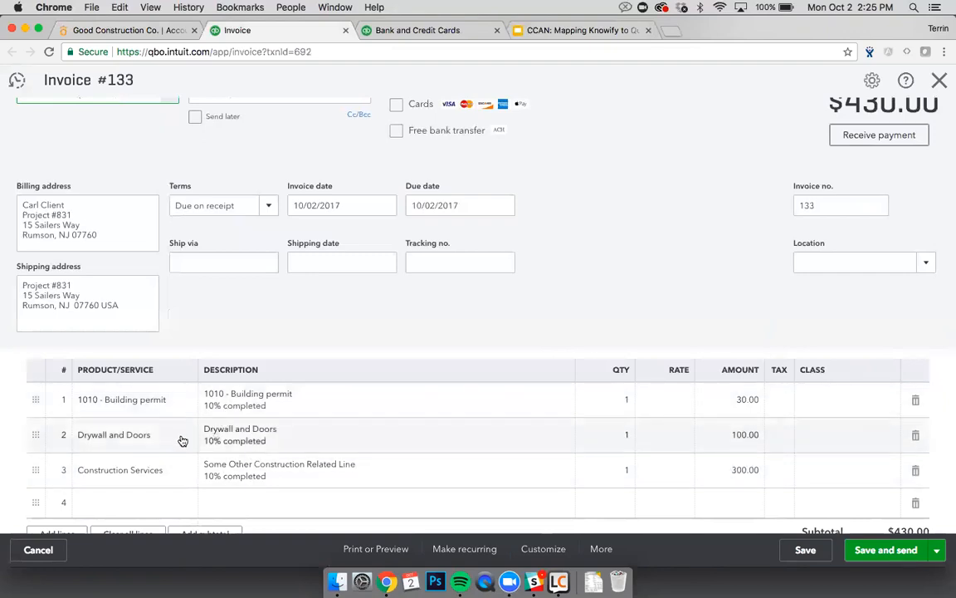
pyautogui.hotkey('ctrl', 'shift', 'Tab')
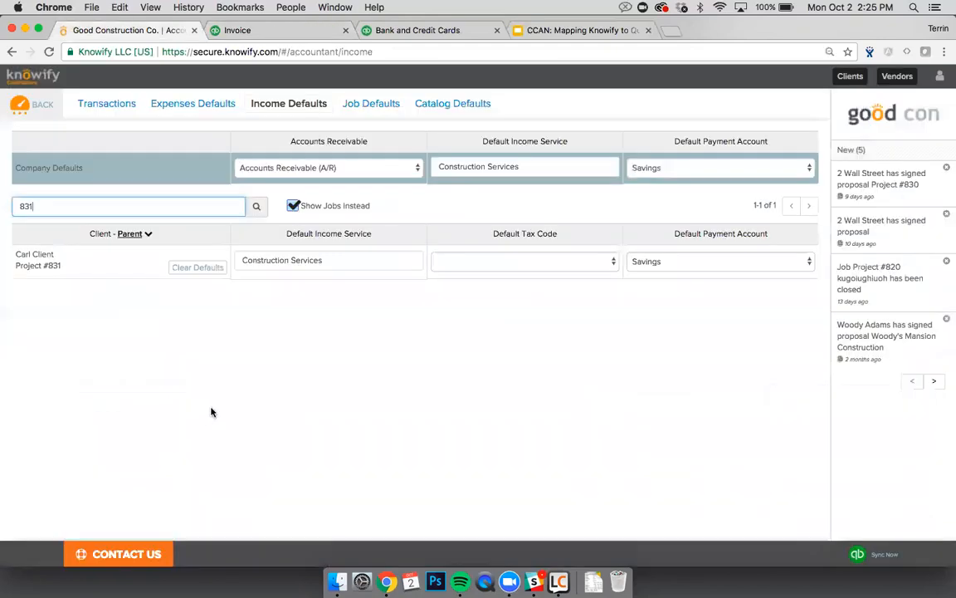
# Step: Go back to the sync transactions list and open invoice #133 ($430.00) for Project #831
pyautogui.press('super+bracketleft')
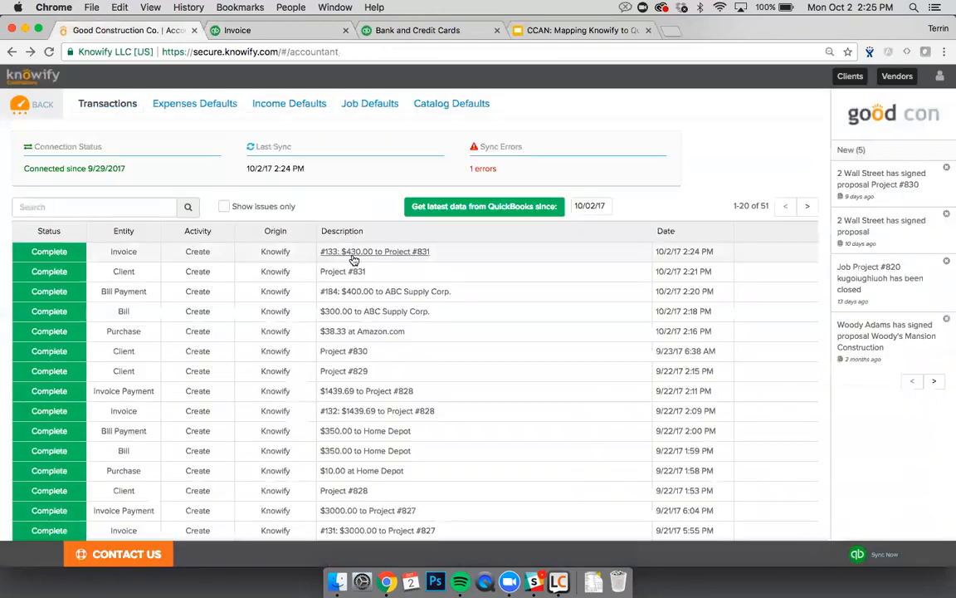
pyautogui.click(344, 254)
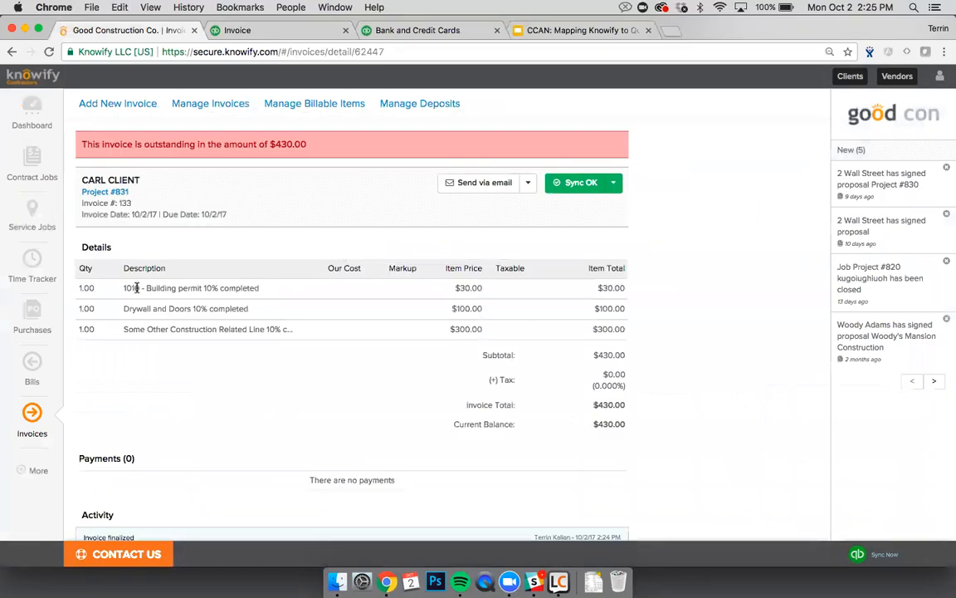
pyautogui.moveTo(122, 289); pyautogui.dragTo(225, 288)
pyautogui.click(225, 288)
# Step: Open Project #831's contract and check the already-invoiced Building permit line
pyautogui.click(105, 192)
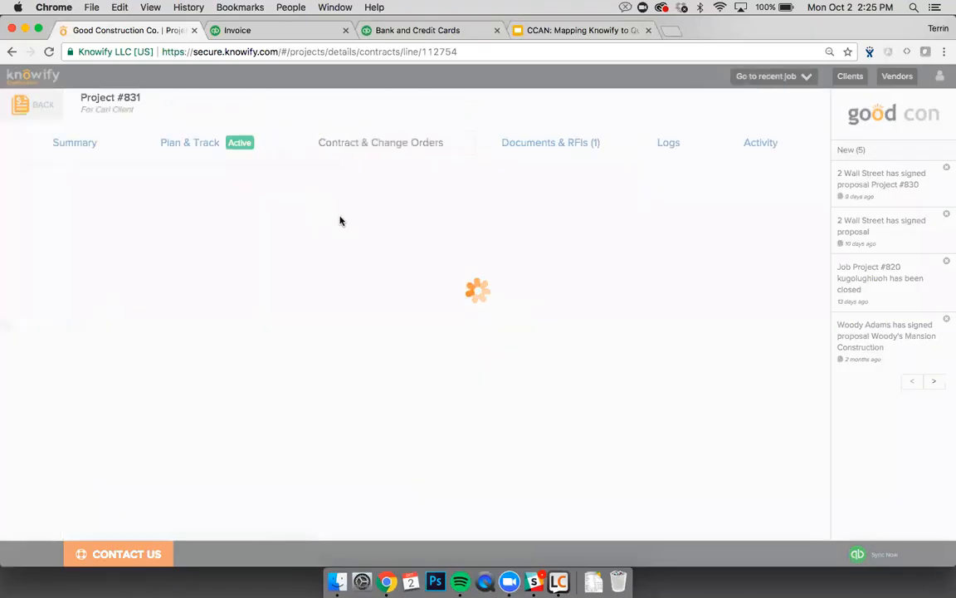
pyautogui.scroll(-3, 390, 274)
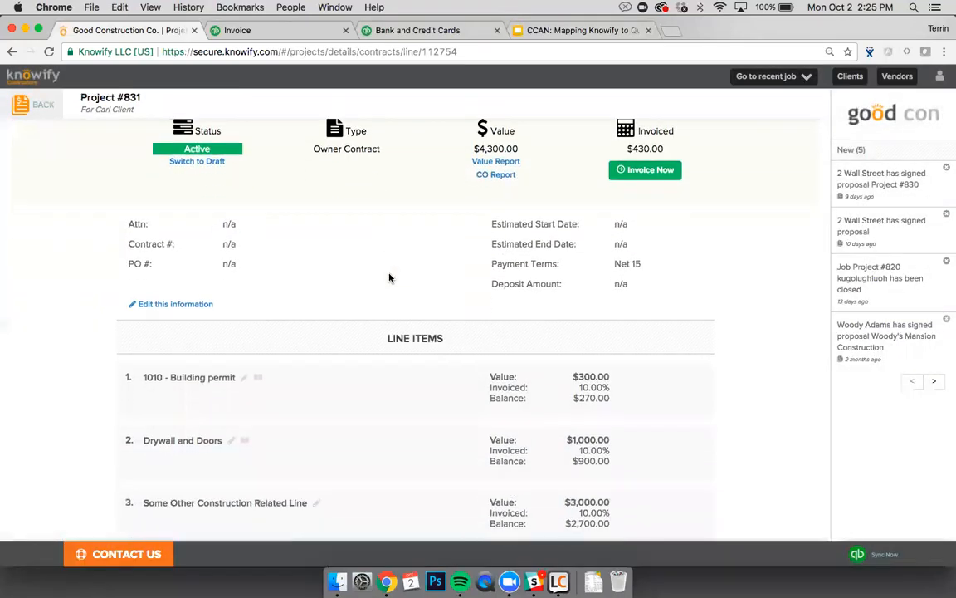
pyautogui.click(245, 341)
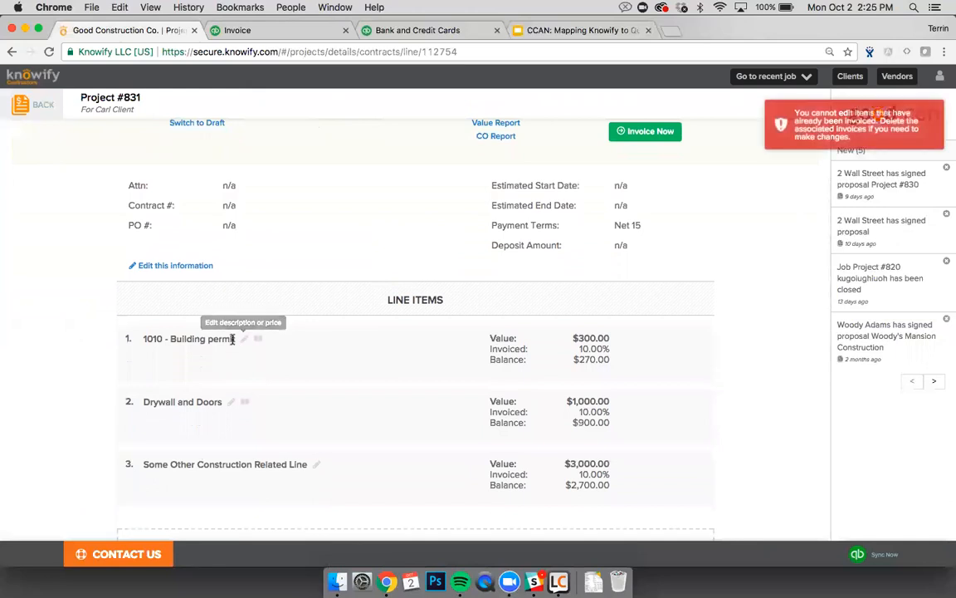
pyautogui.scroll(-2, 236, 366)
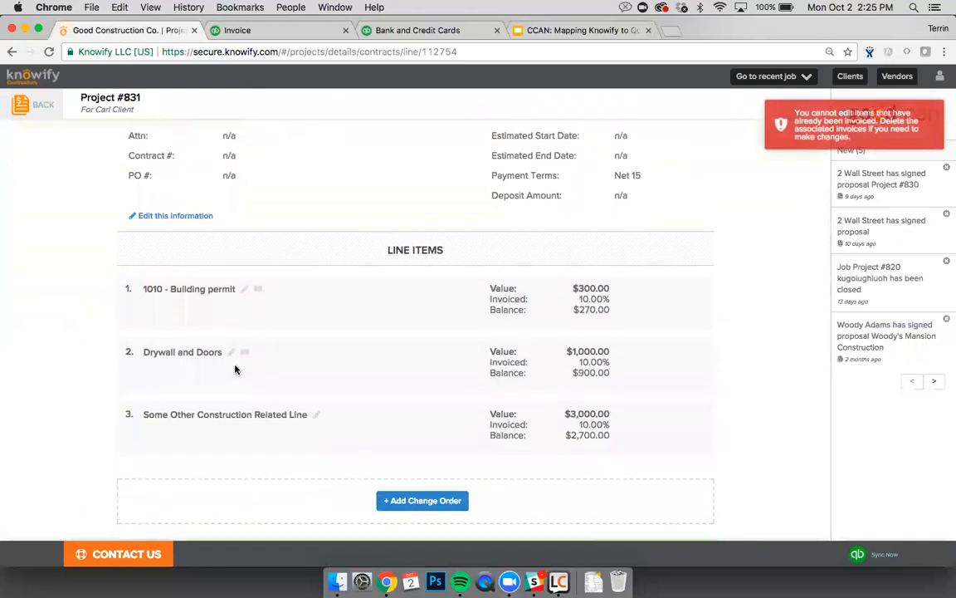
# Step: Add a 'Change Order' line worth $1,000.00 and make it active
pyautogui.click(392, 498)
pyautogui.scroll(-2, 378, 493)
pyautogui.click(279, 403)
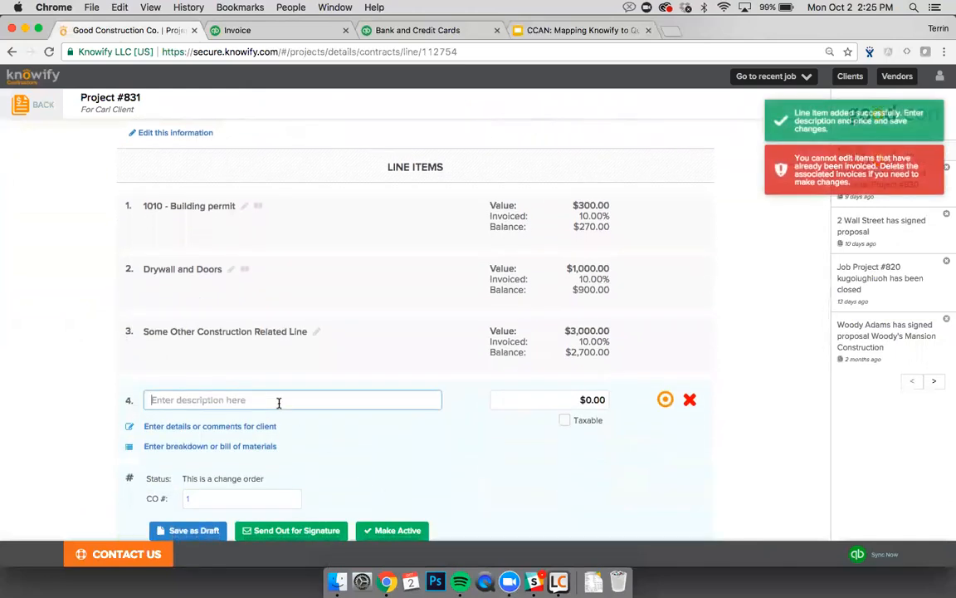
pyautogui.write('Change Order')
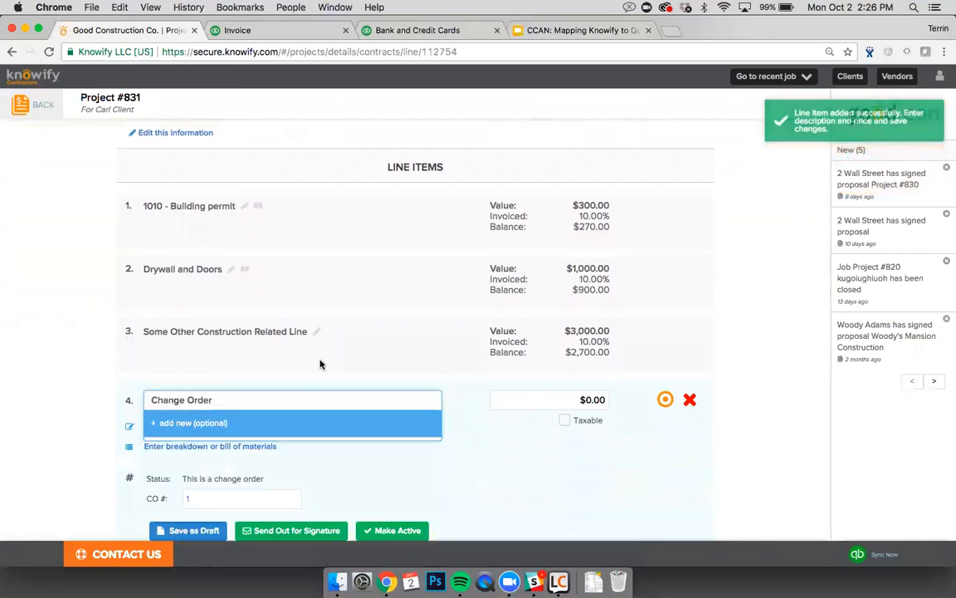
pyautogui.scroll(-2, 321, 363)
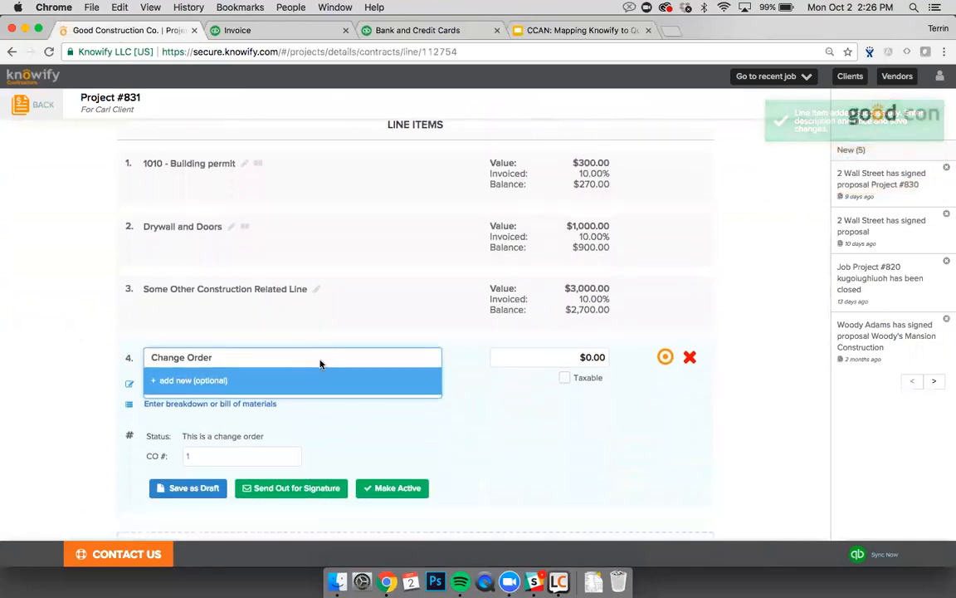
pyautogui.press('Tab')
pyautogui.write('1')
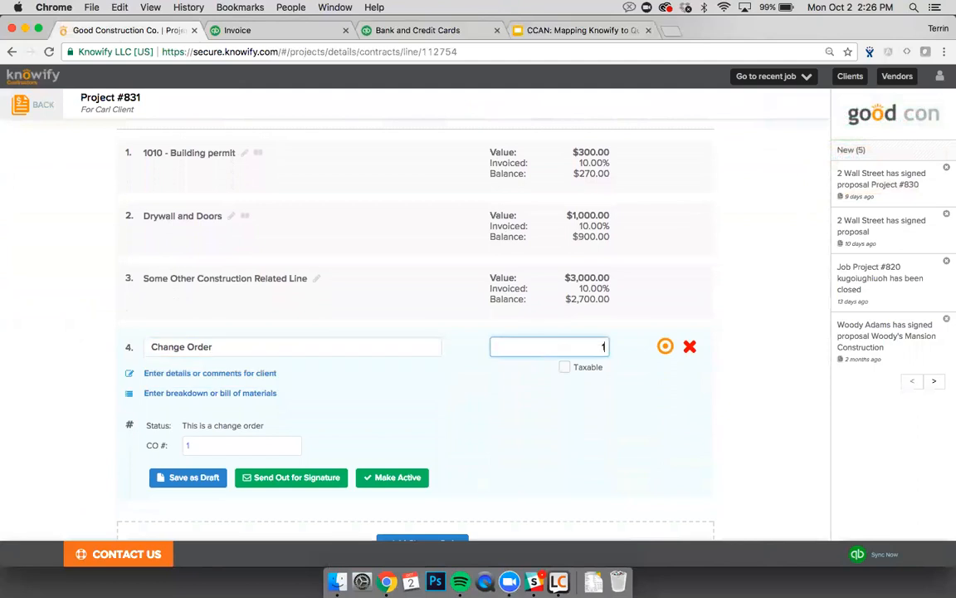
pyautogui.write(',000')
pyautogui.click(485, 452)
pyautogui.click(399, 477)
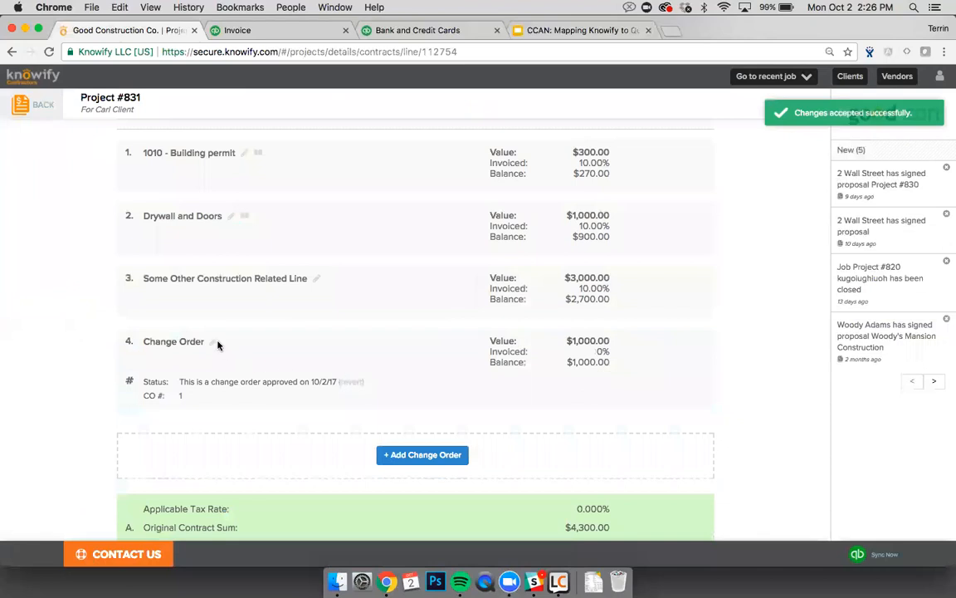
# Step: Add a second change order line and rename line 4 to 'Change Order No Service'
pyautogui.click(408, 459)
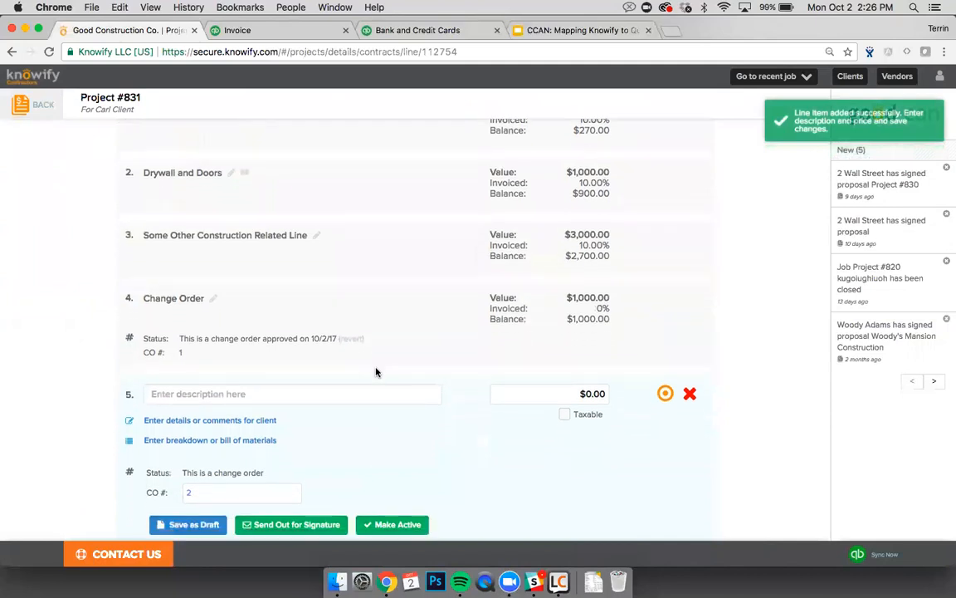
pyautogui.click(352, 367)
pyautogui.write('Chan')
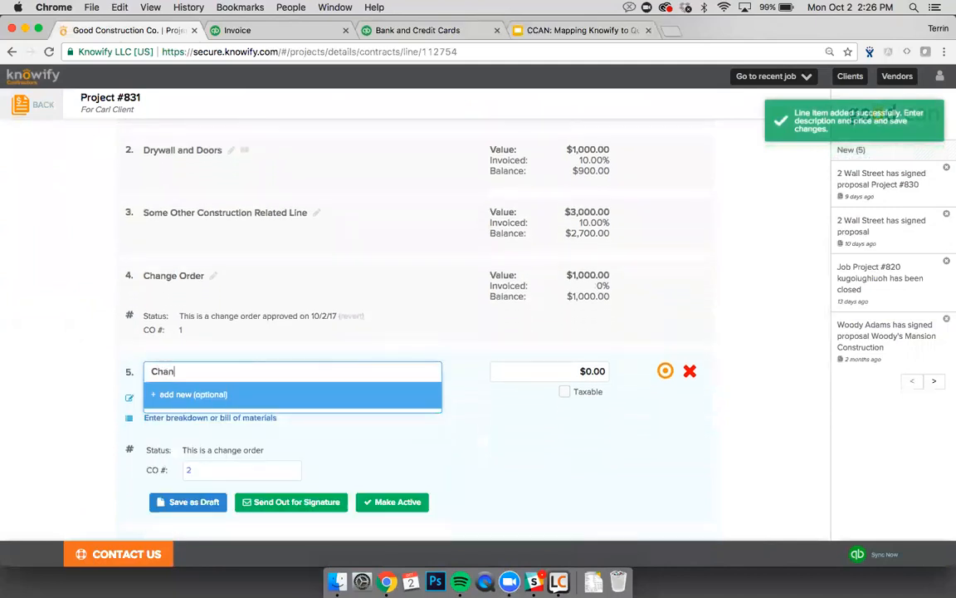
pyautogui.write('ge Order')
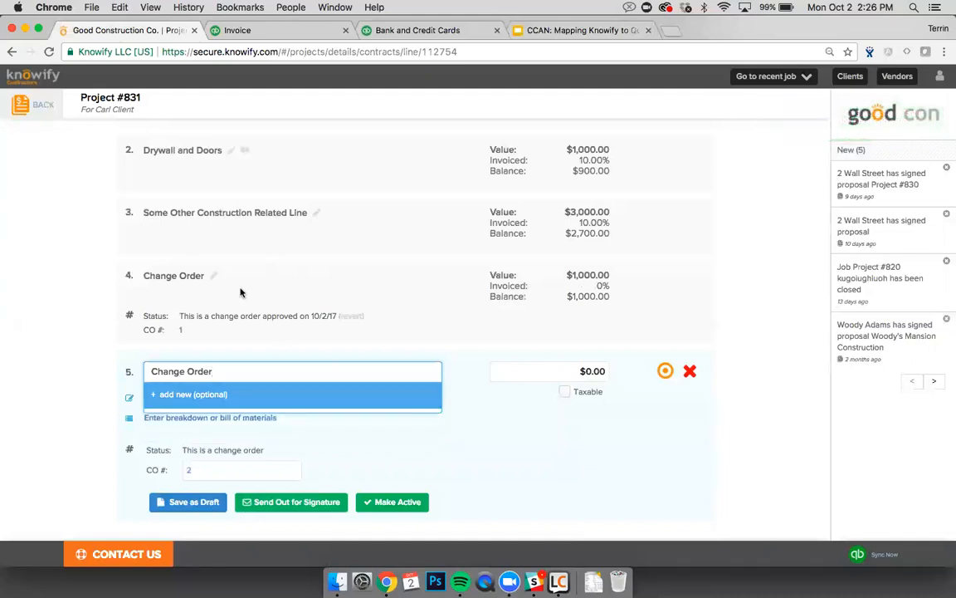
pyautogui.click(213, 276)
pyautogui.click(221, 278)
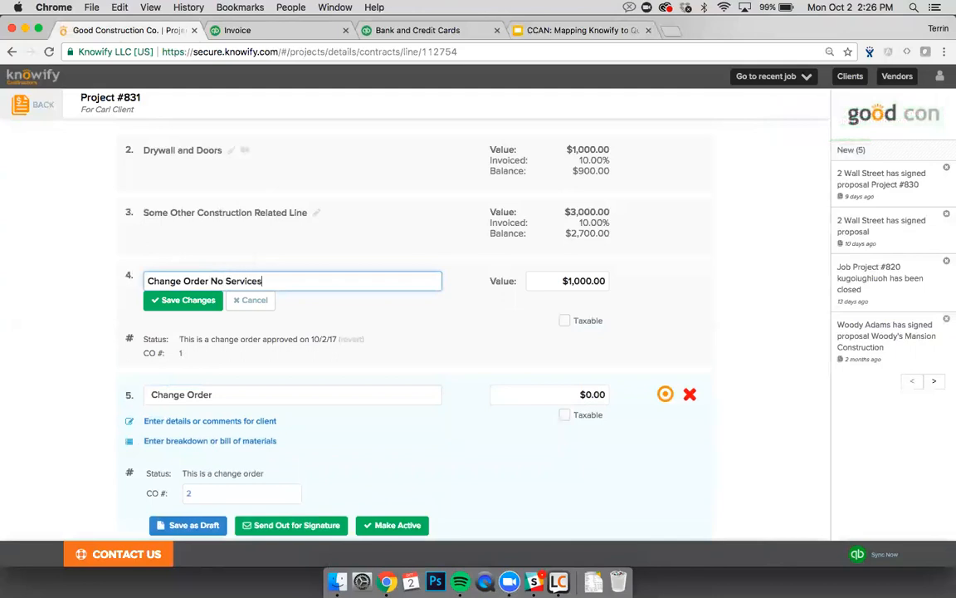
pyautogui.write('No Service')
pyautogui.click(186, 301)
# Step: Create a new Change Order catalog service for line 5, set it to $2,000.00 and approve
pyautogui.click(232, 374)
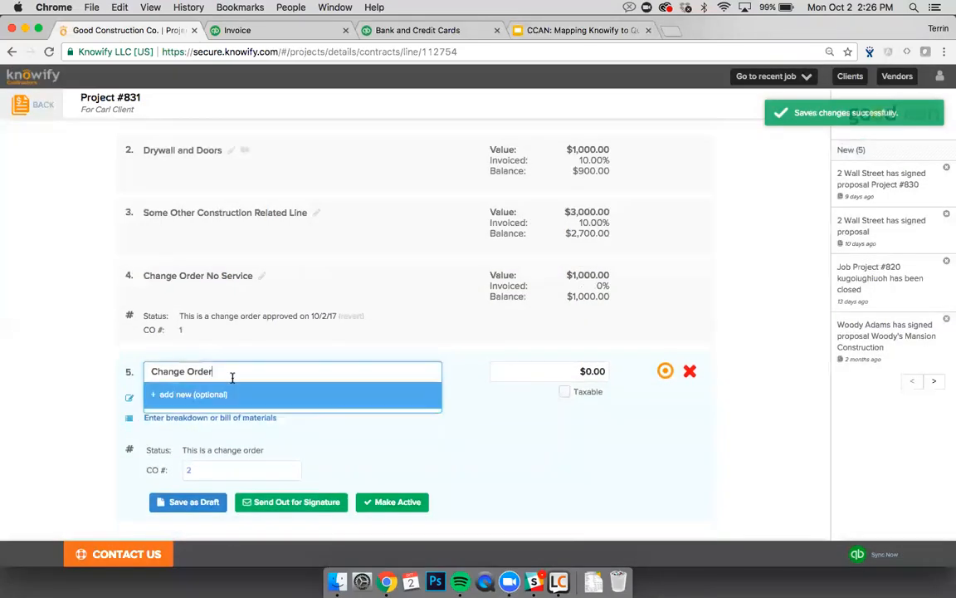
pyautogui.click(243, 395)
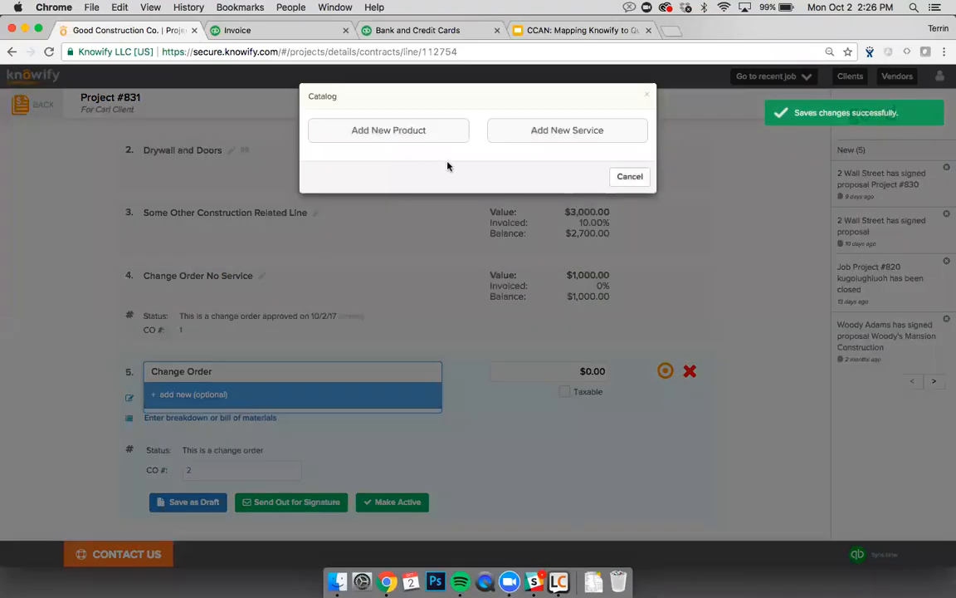
pyautogui.click(518, 133)
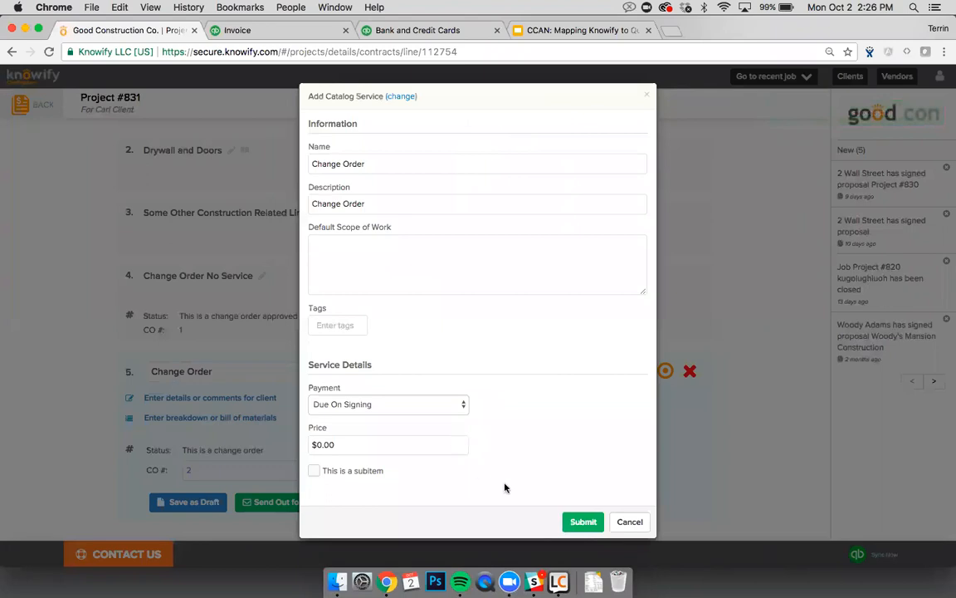
pyautogui.press('Return')
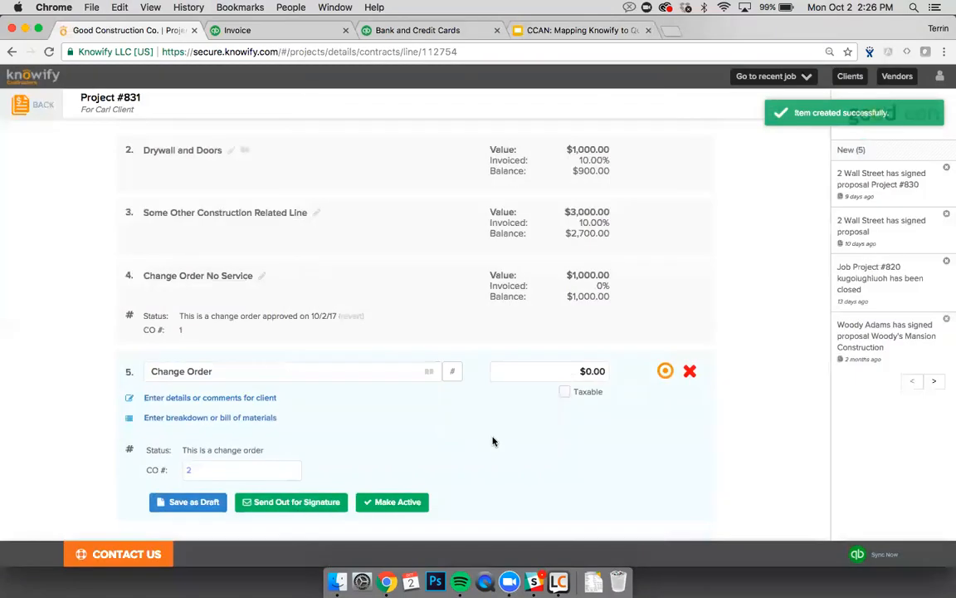
pyautogui.click(521, 376)
pyautogui.write('20')
pyautogui.click(396, 499)
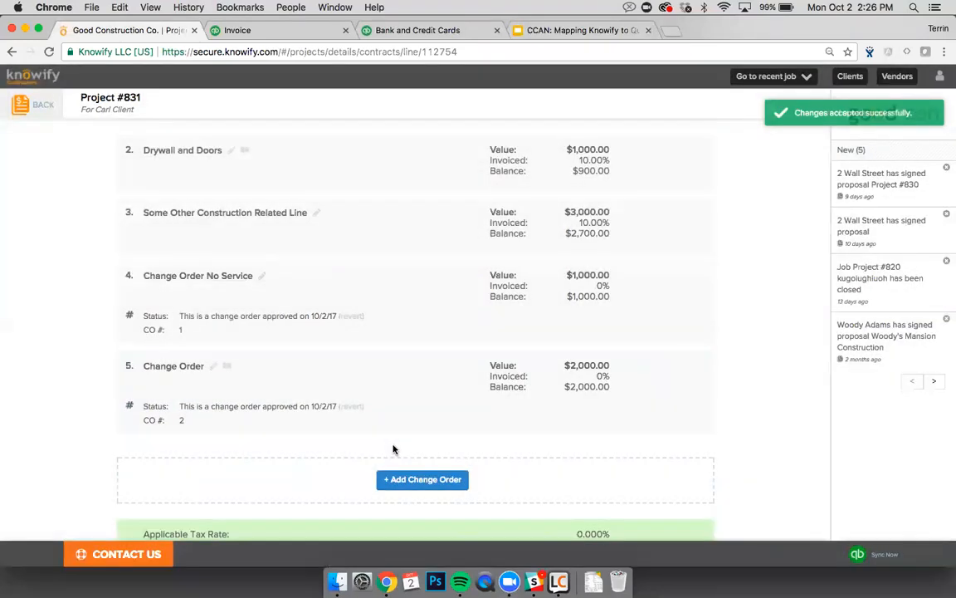
# Step: Relink line 5's catalog connection from Change Order to Installation, save, and verify it
pyautogui.click(230, 370)
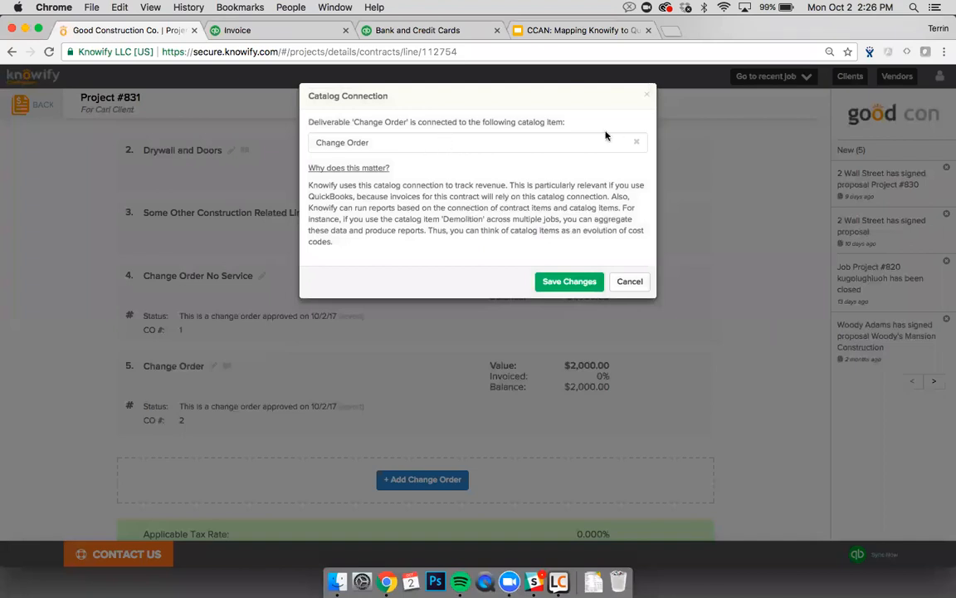
pyautogui.click(636, 143)
pyautogui.click(634, 147)
pyautogui.click(536, 146)
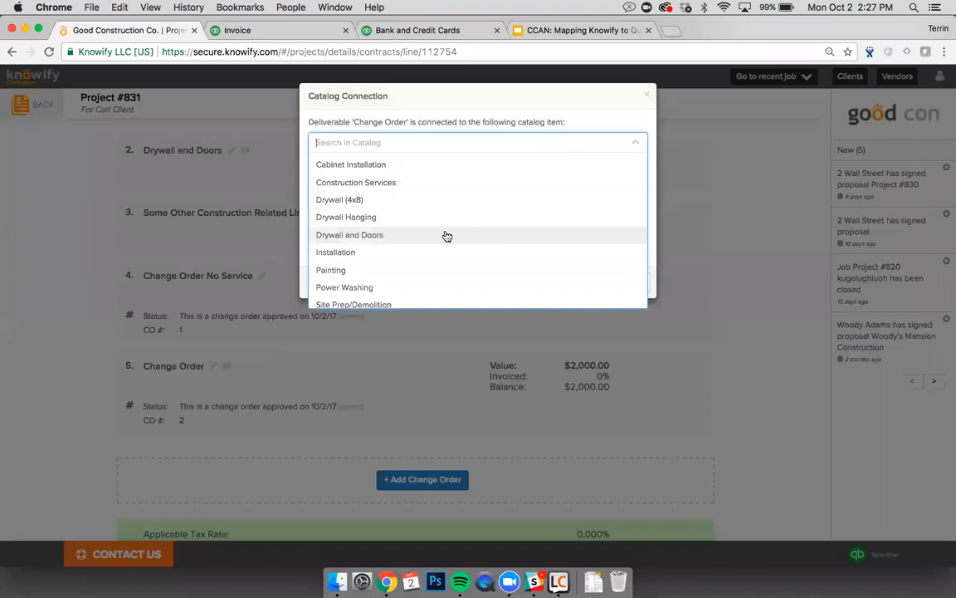
pyautogui.click(361, 252)
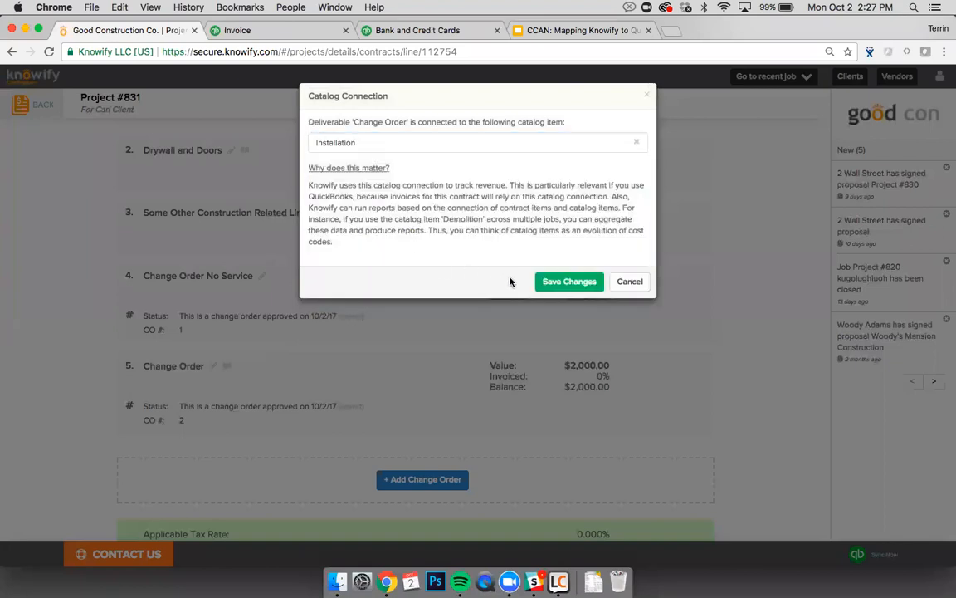
pyautogui.click(540, 281)
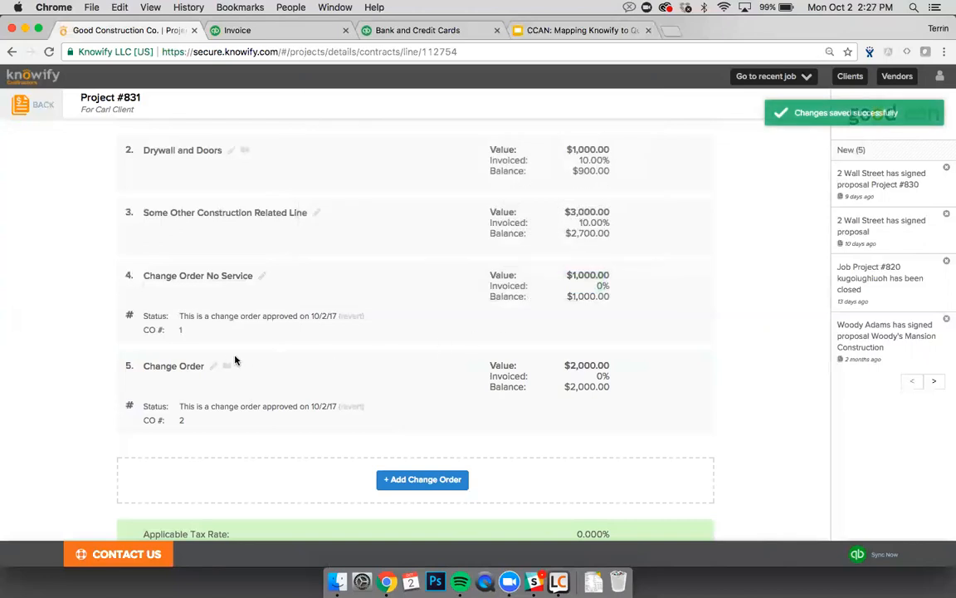
pyautogui.click(227, 365)
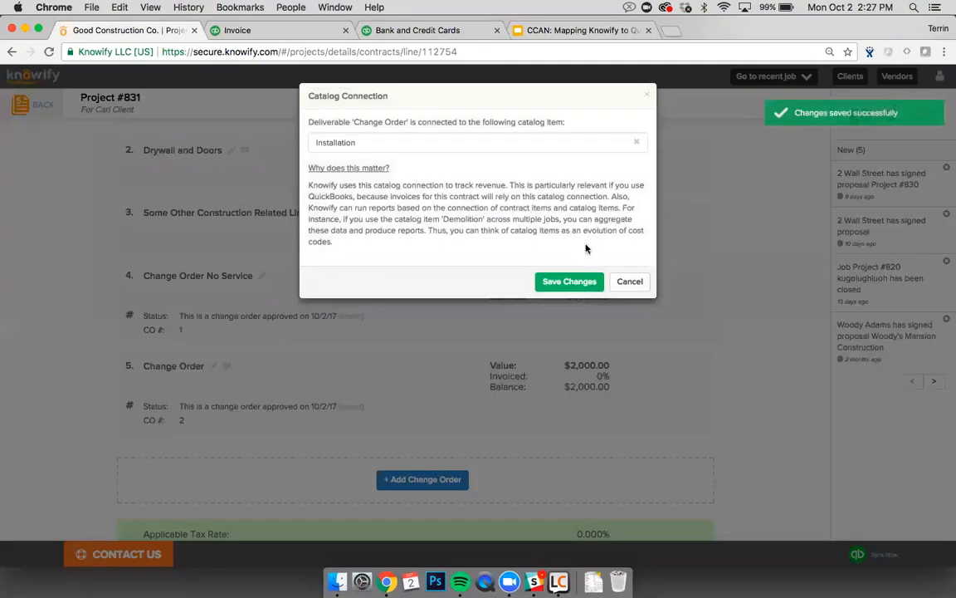
pyautogui.click(630, 282)
pyautogui.scroll(-2, 601, 298)
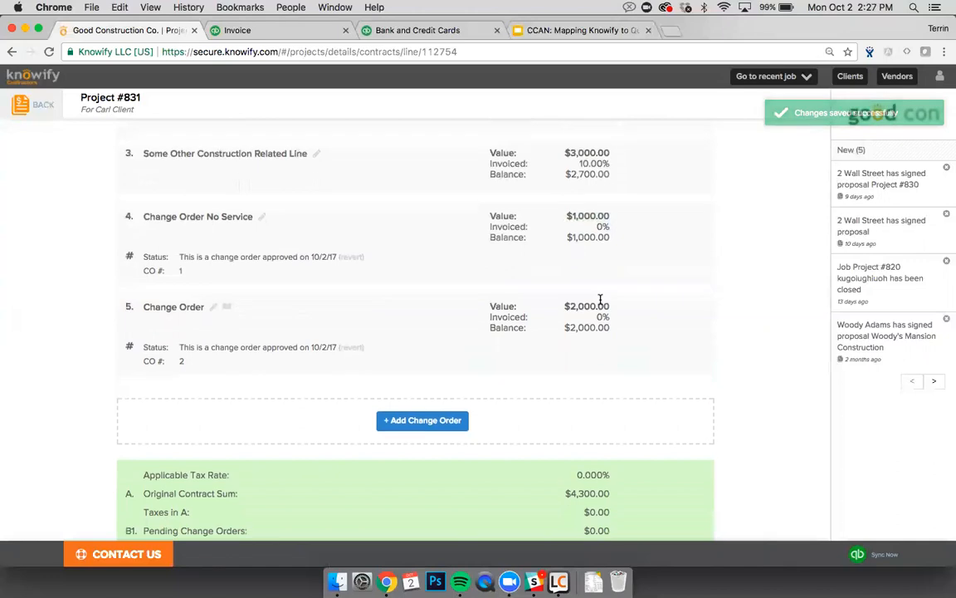
pyautogui.scroll(5, 600, 298)
pyautogui.scroll(6, 600, 299)
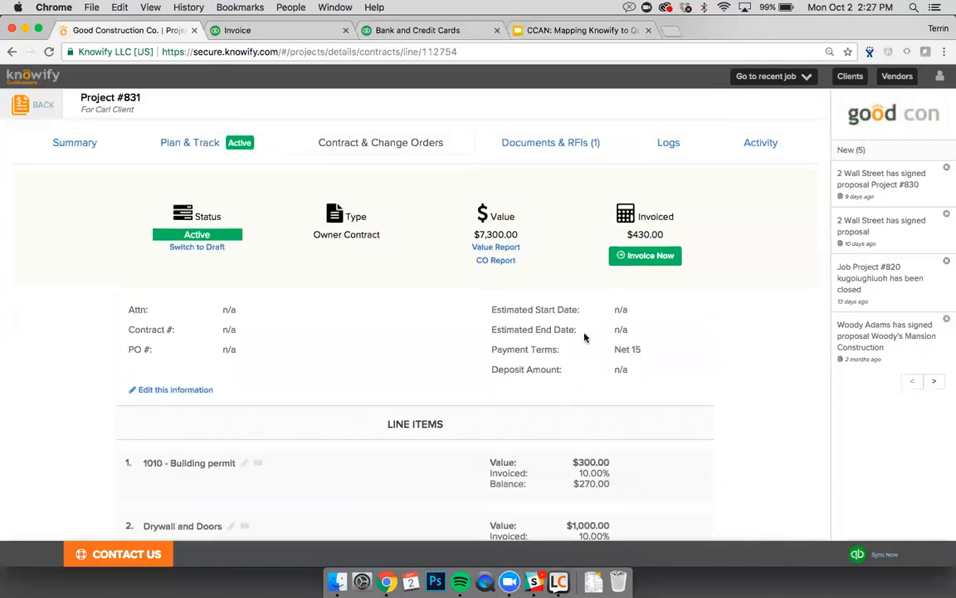
# Step: Replace Project #831's QuickBooks income default Construction Services with Cabinet Installation
pyautogui.hscroll(-5, 583, 337)
pyautogui.click(26, 477)
pyautogui.click(288, 472)
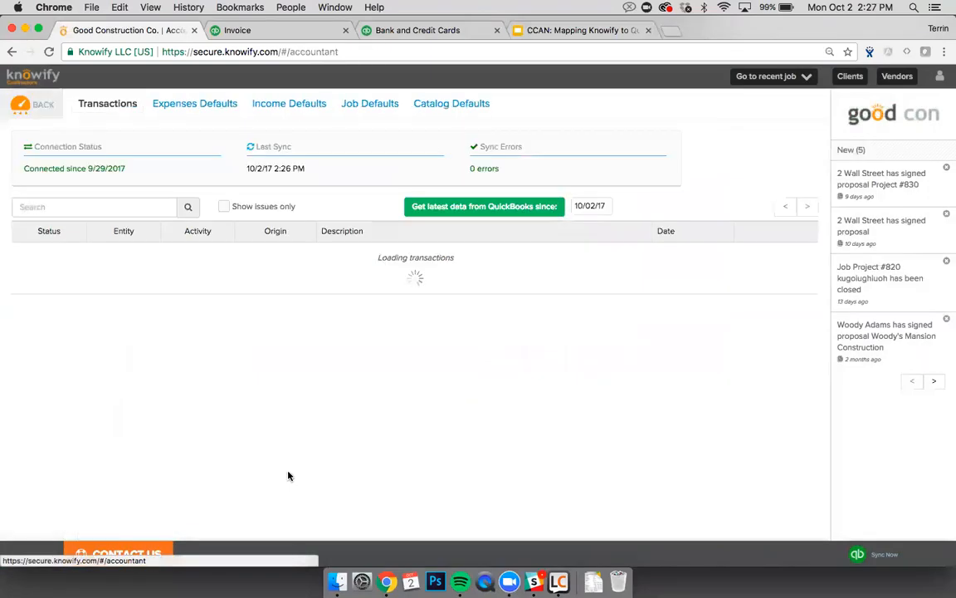
pyautogui.click(291, 114)
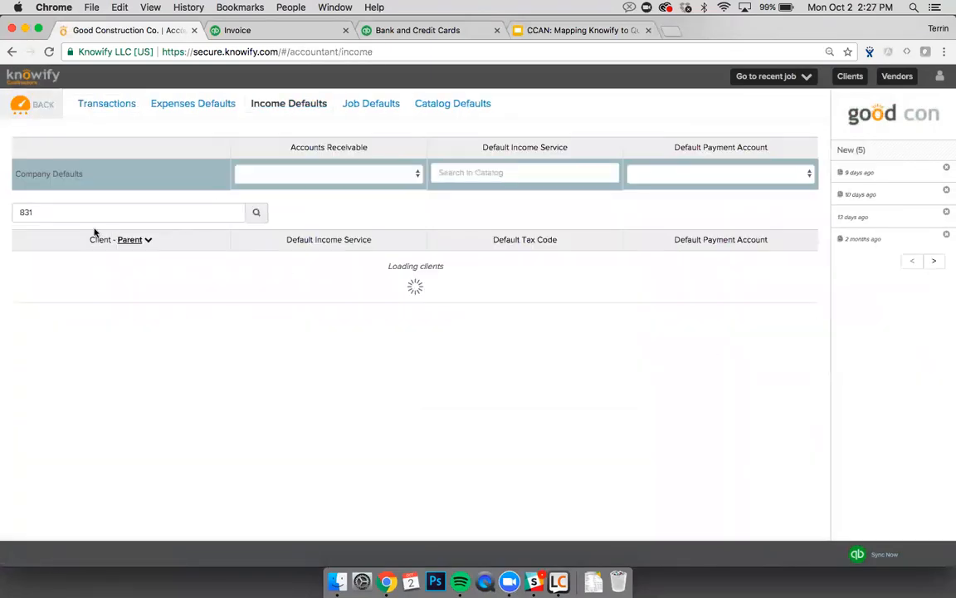
pyautogui.click(81, 214)
pyautogui.tripleClick(282, 265)
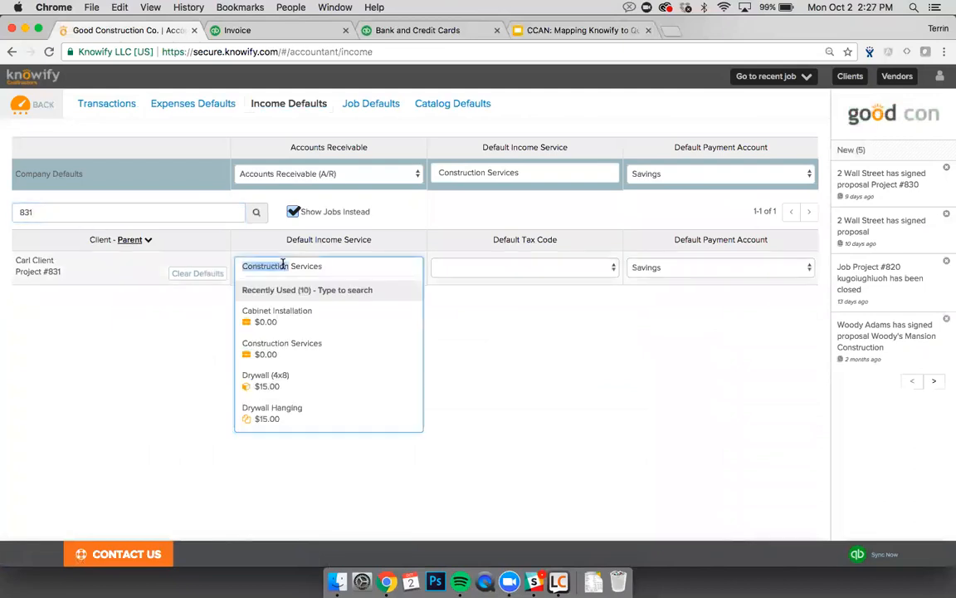
pyautogui.press('BackSpace')
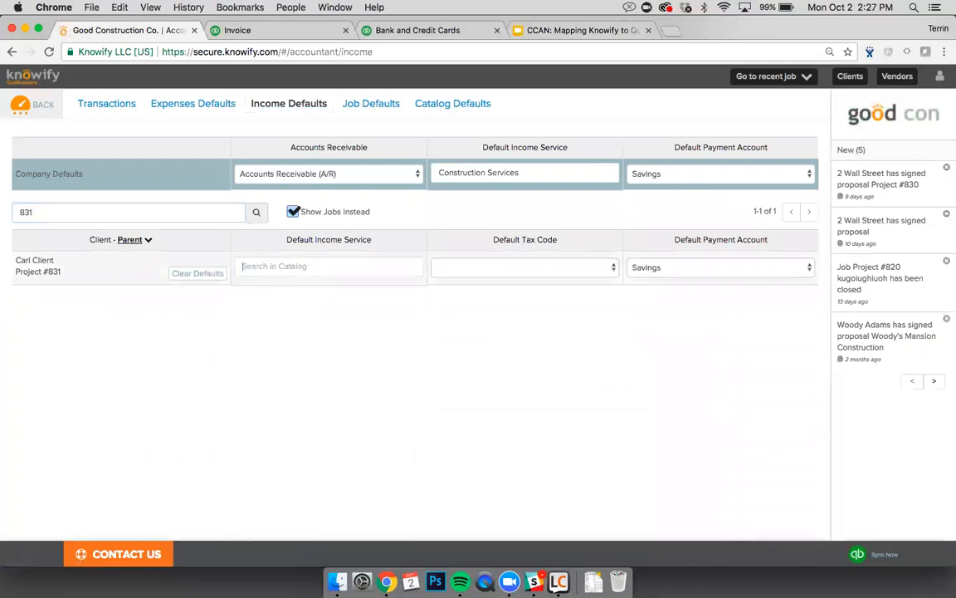
pyautogui.write('cabinet Installation')
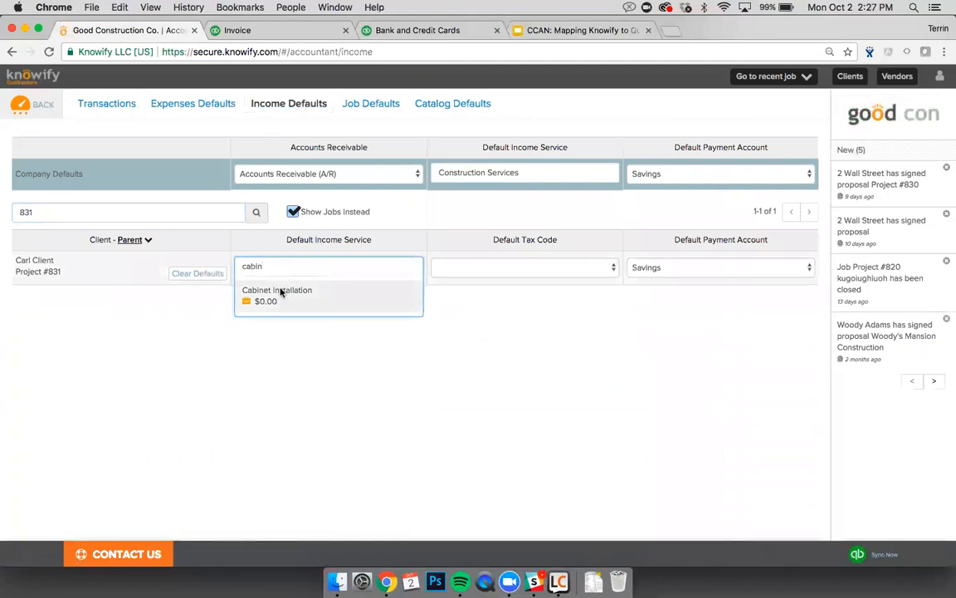
pyautogui.click(278, 290)
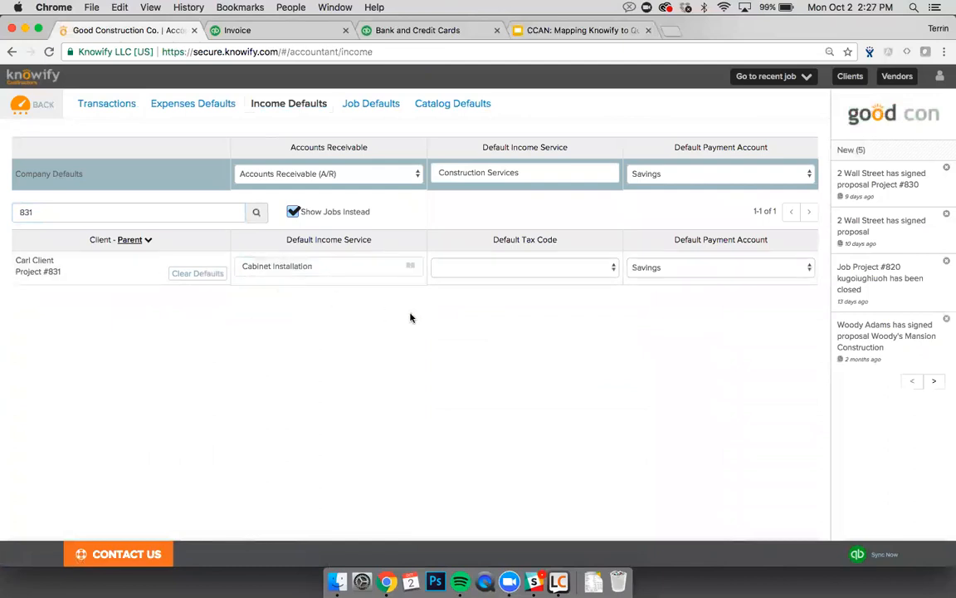
# Step: Go to Project #831's Contract & Change Orders and start a new invoice
pyautogui.click(744, 83)
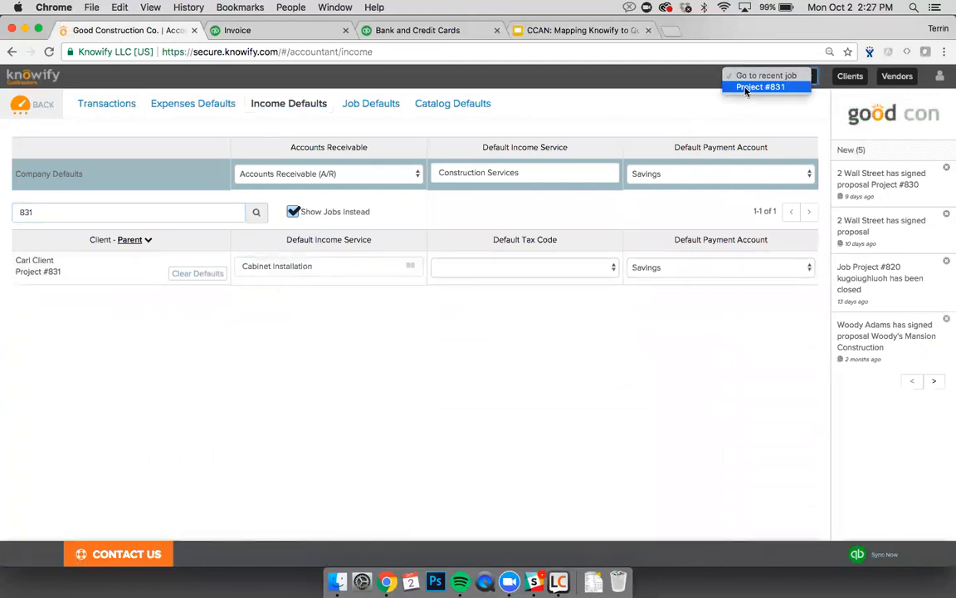
pyautogui.click(746, 88)
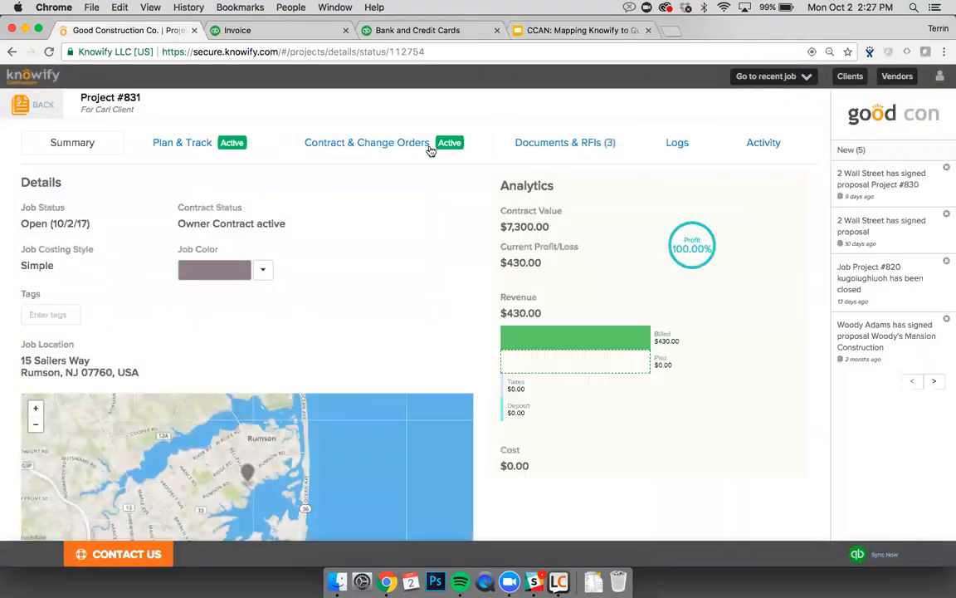
pyautogui.click(430, 148)
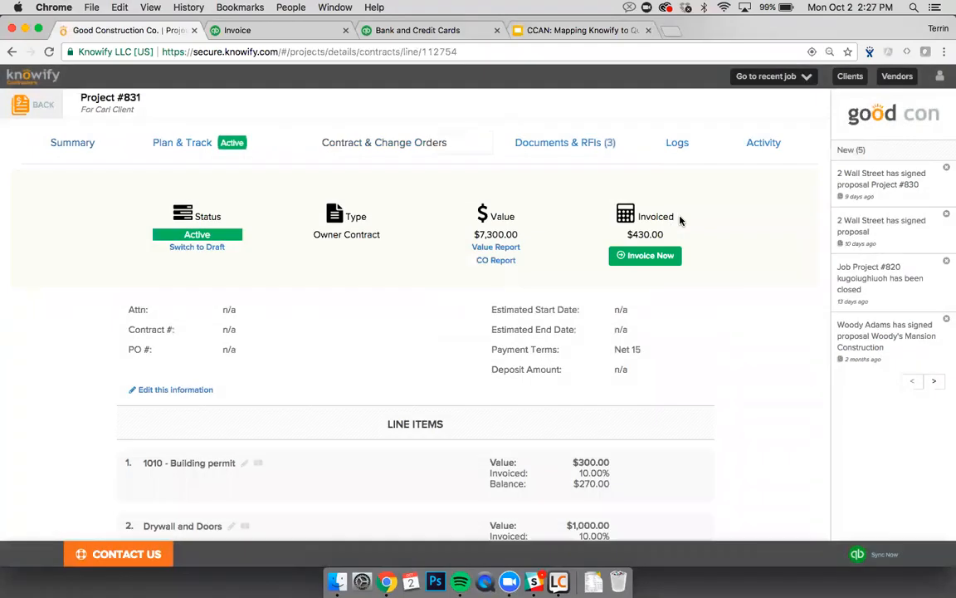
pyautogui.click(651, 256)
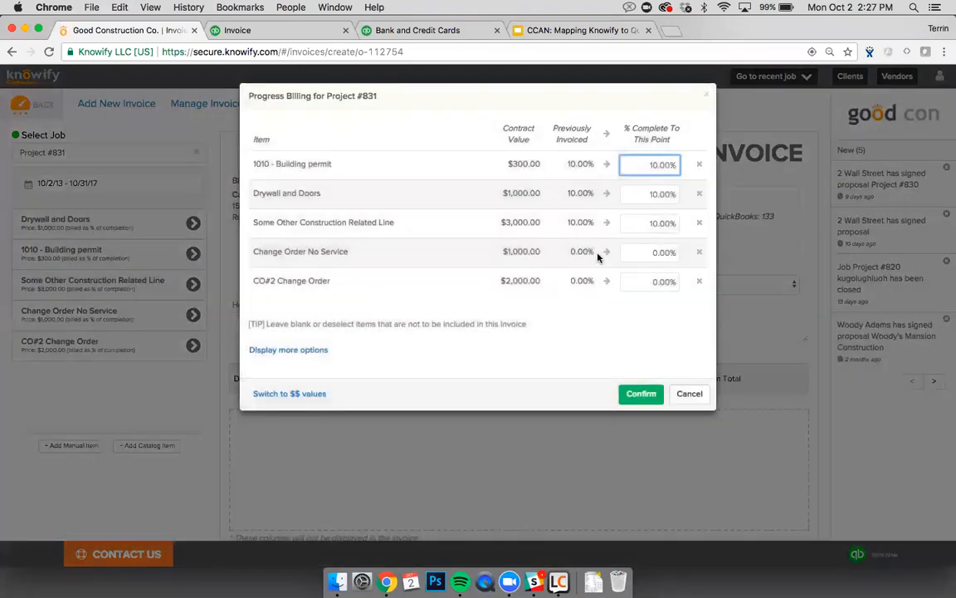
# Step: Bill both change orders at 10% and finalize the $300.00 invoice with QuickBooks sync
pyautogui.click(637, 252)
pyautogui.write('10')
pyautogui.click(642, 274)
pyautogui.write('10')
pyautogui.click(638, 392)
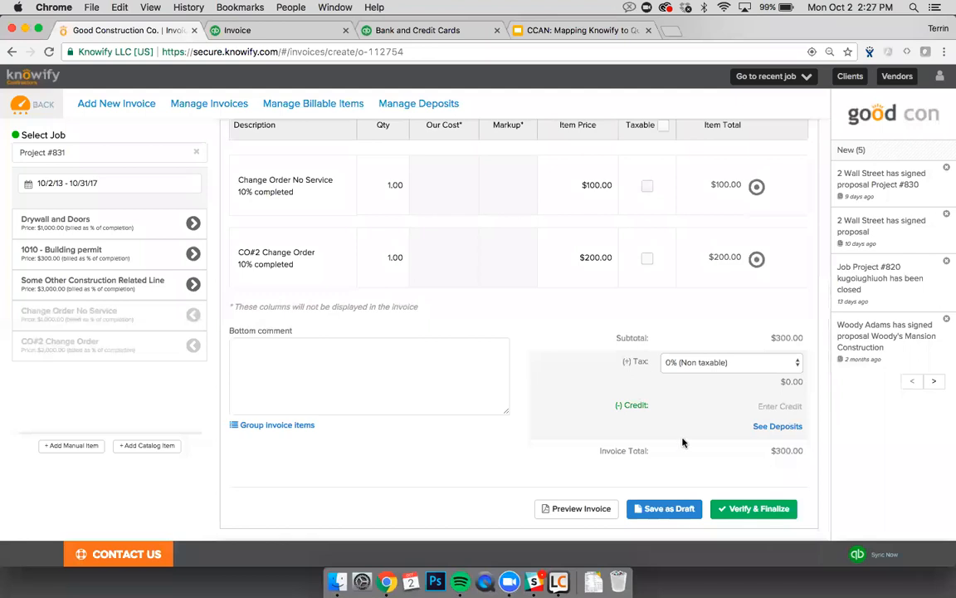
pyautogui.click(726, 506)
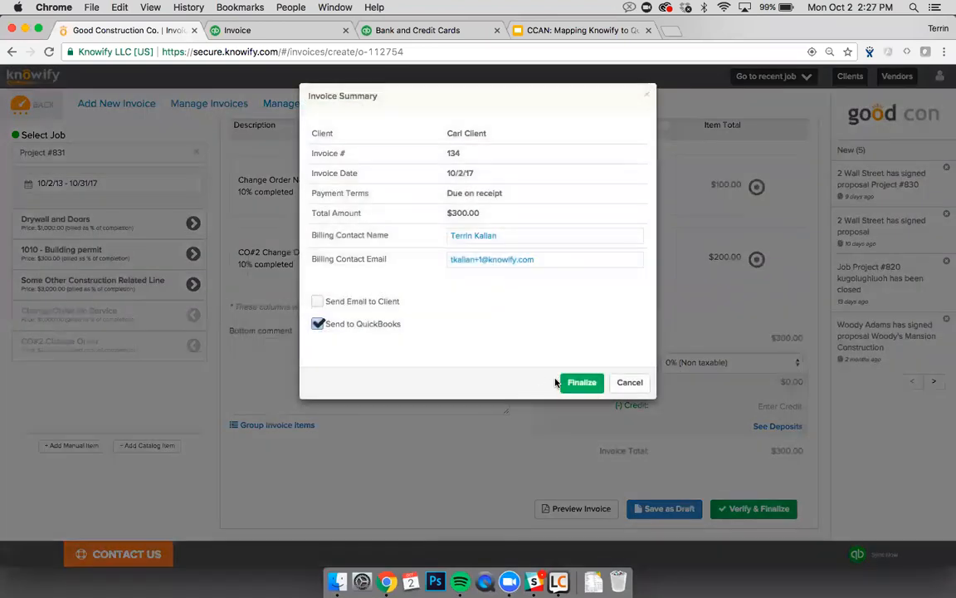
pyautogui.click(581, 383)
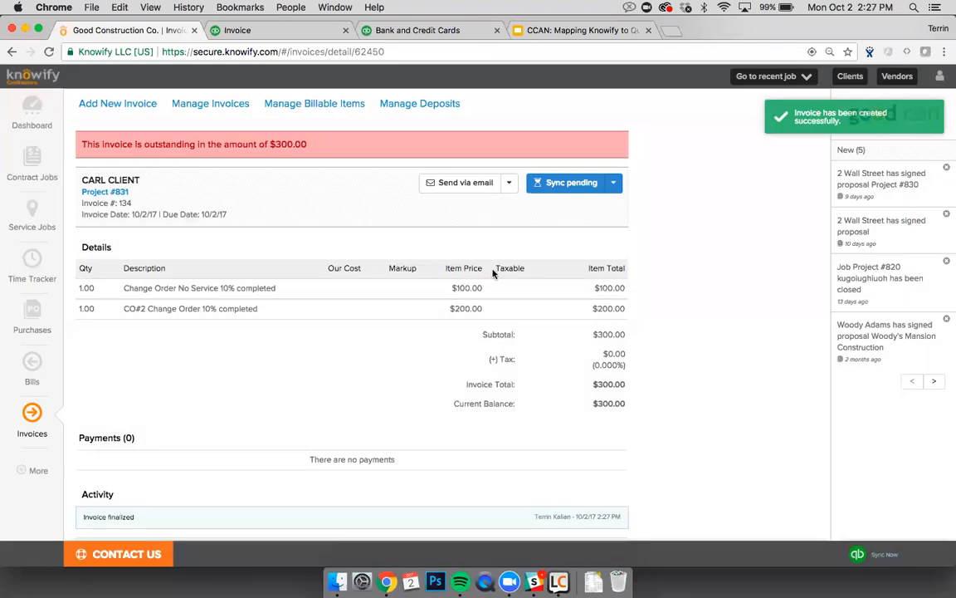
# Step: Refresh the invoice's sync status and view the synced invoice in QuickBooks
pyautogui.press('super+r')
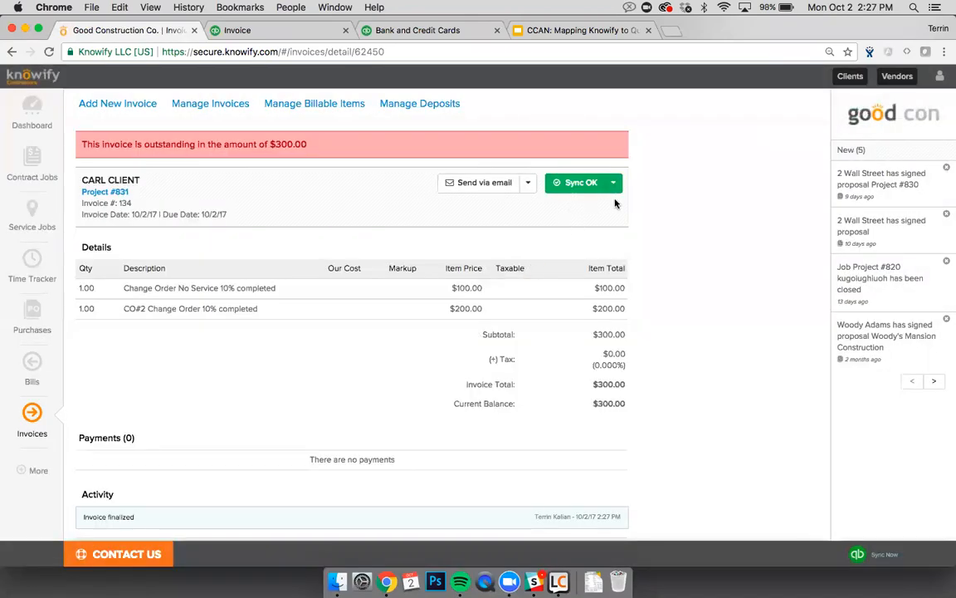
pyautogui.click(558, 183)
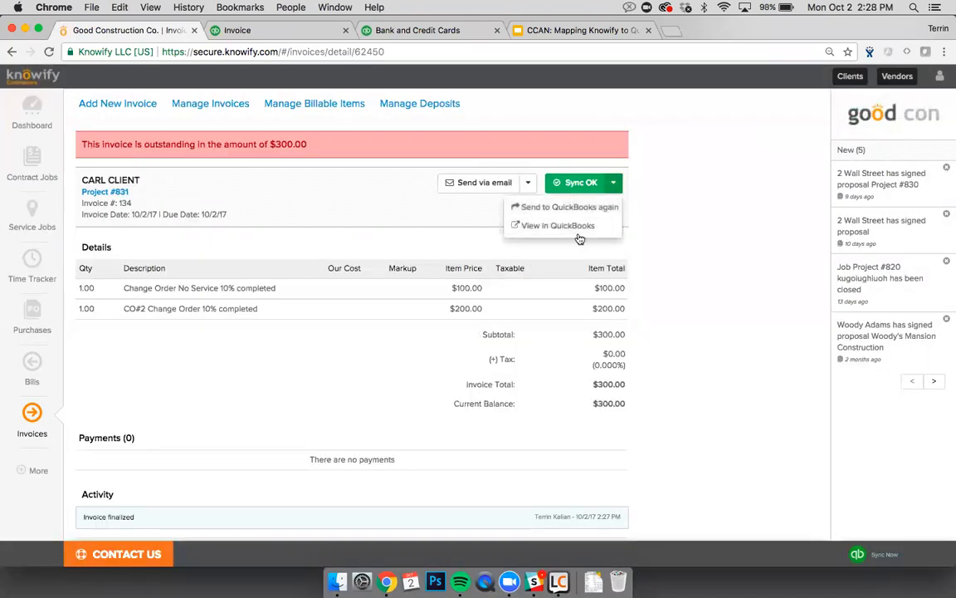
pyautogui.click(577, 233)
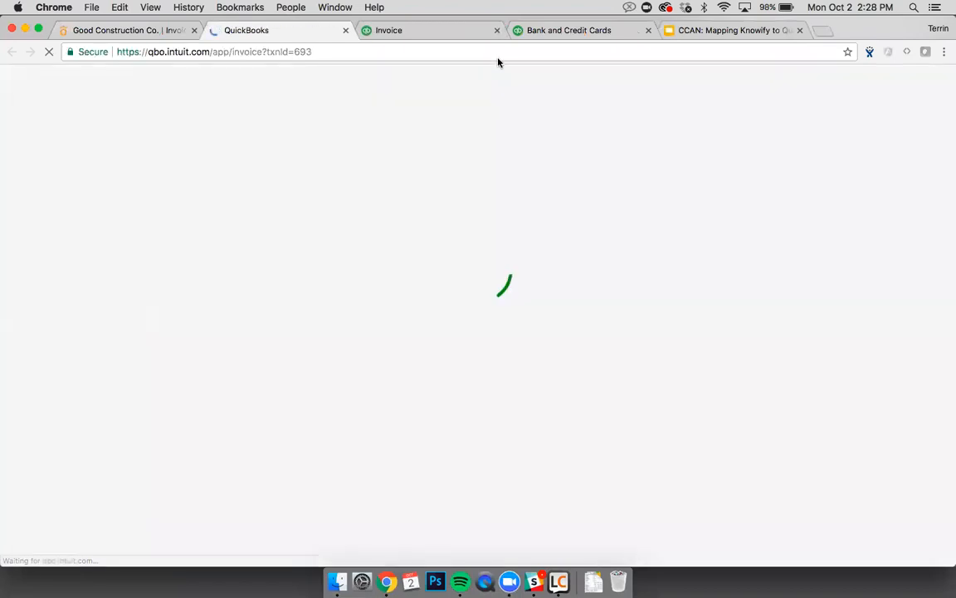
# Step: Close the older invoice tab and review invoice #134's two lines totaling $300.00
pyautogui.click(497, 30)
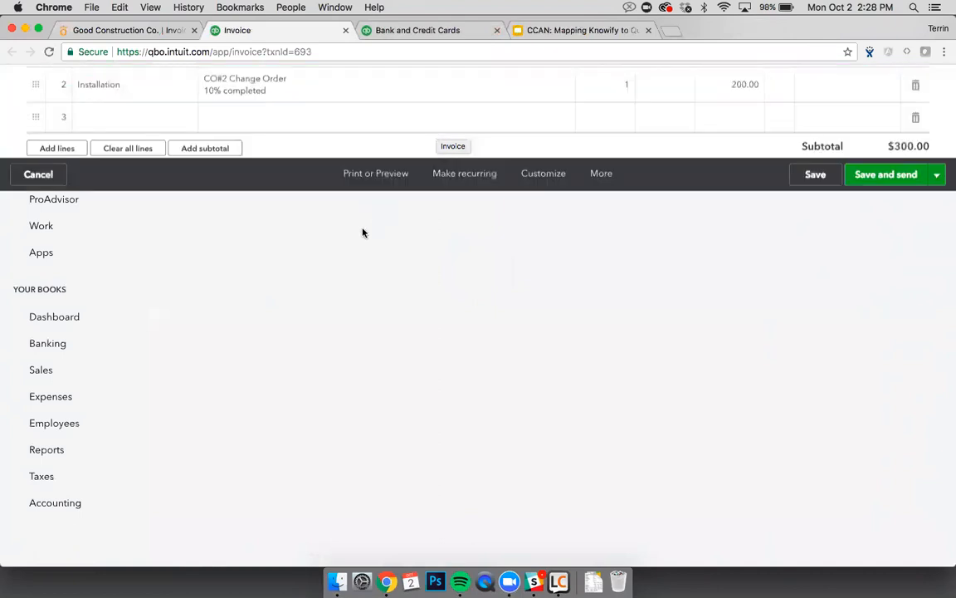
pyautogui.scroll(-2, 345, 291)
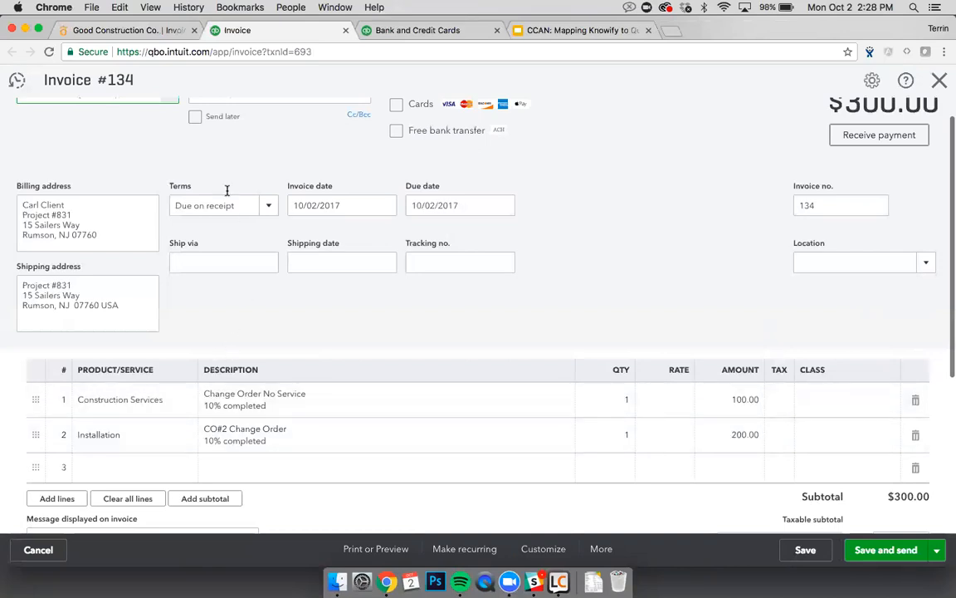
# Step: Record the $300.00 payment on Knowify invoice #134 with Send to QuickBooks kept on
pyautogui.click(166, 31)
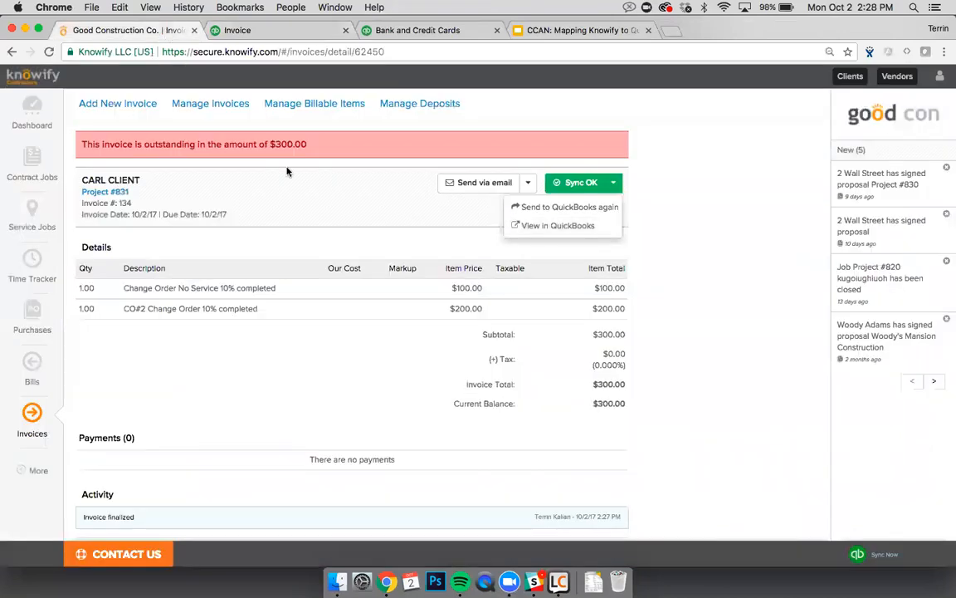
pyautogui.click(461, 218)
pyautogui.scroll(-3, 459, 216)
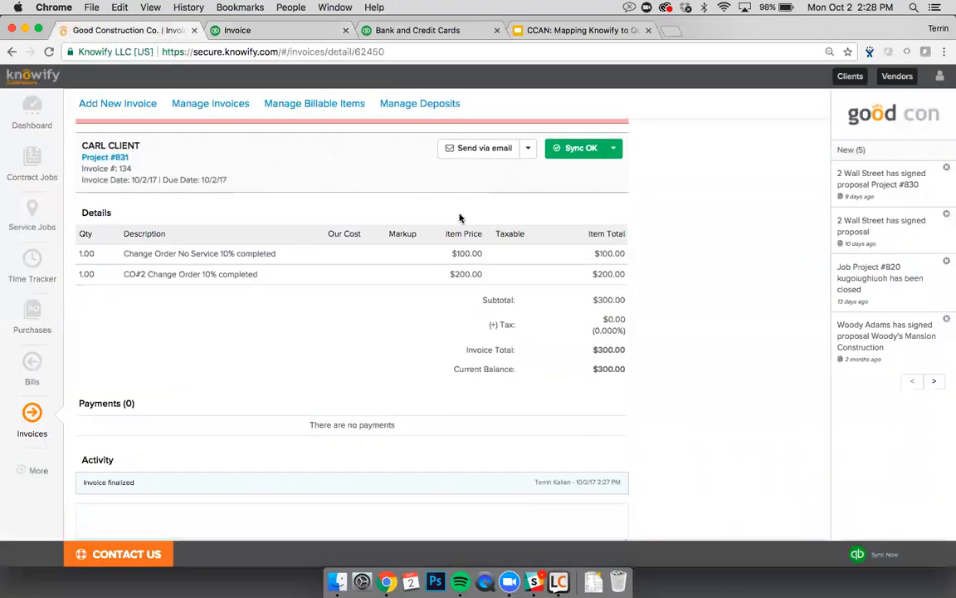
pyautogui.scroll(3, 332, 357)
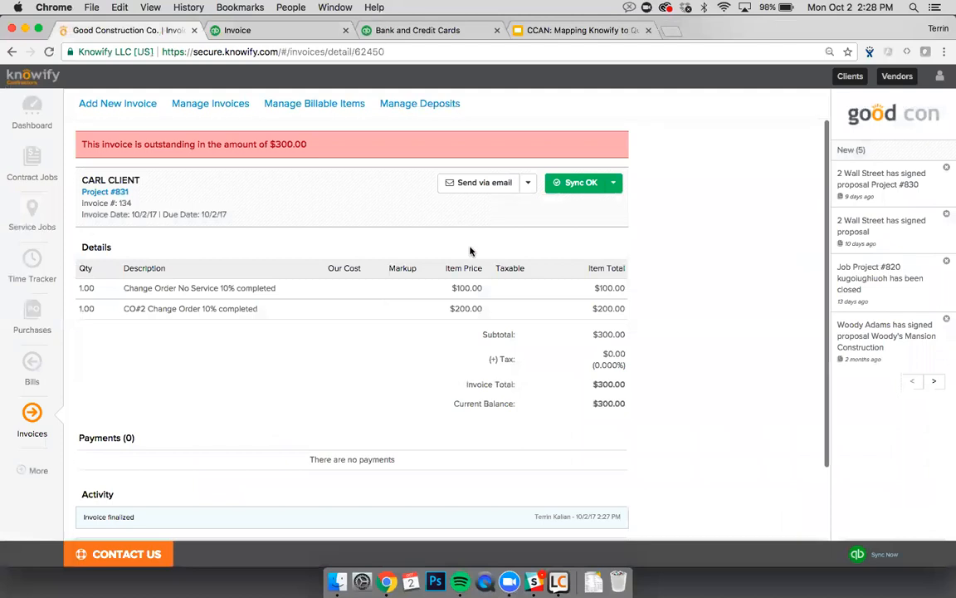
pyautogui.click(528, 184)
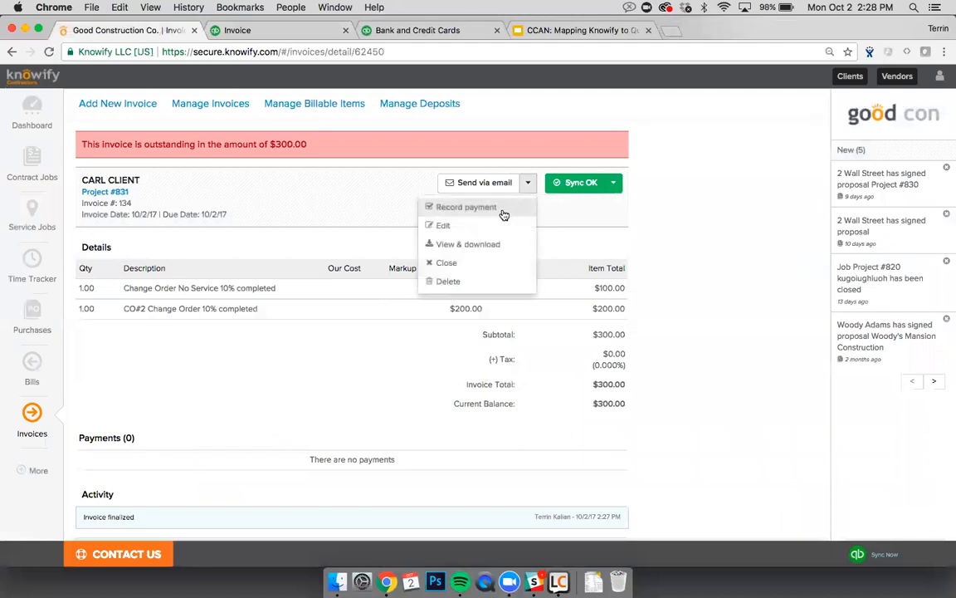
pyautogui.click(455, 208)
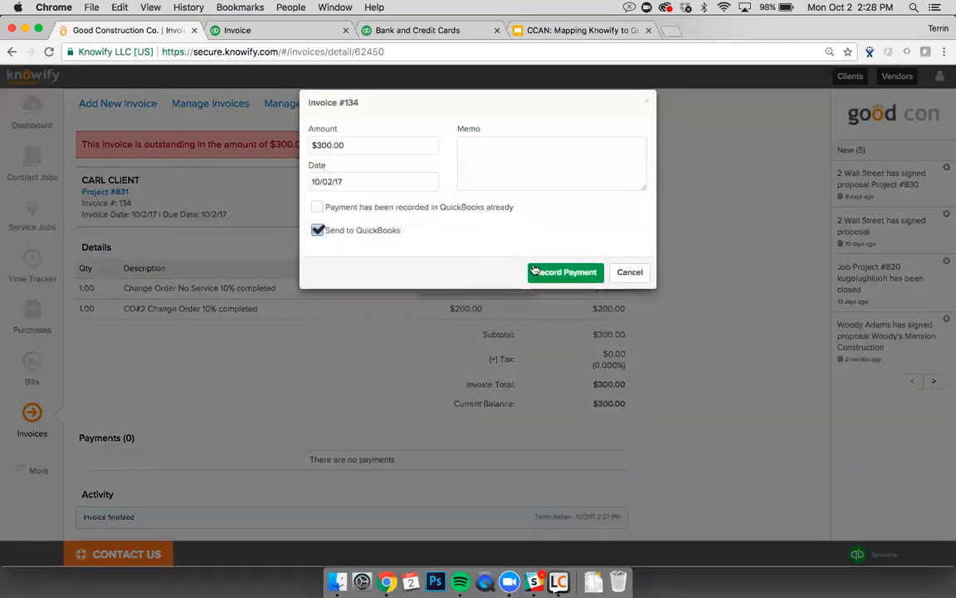
pyautogui.click(536, 271)
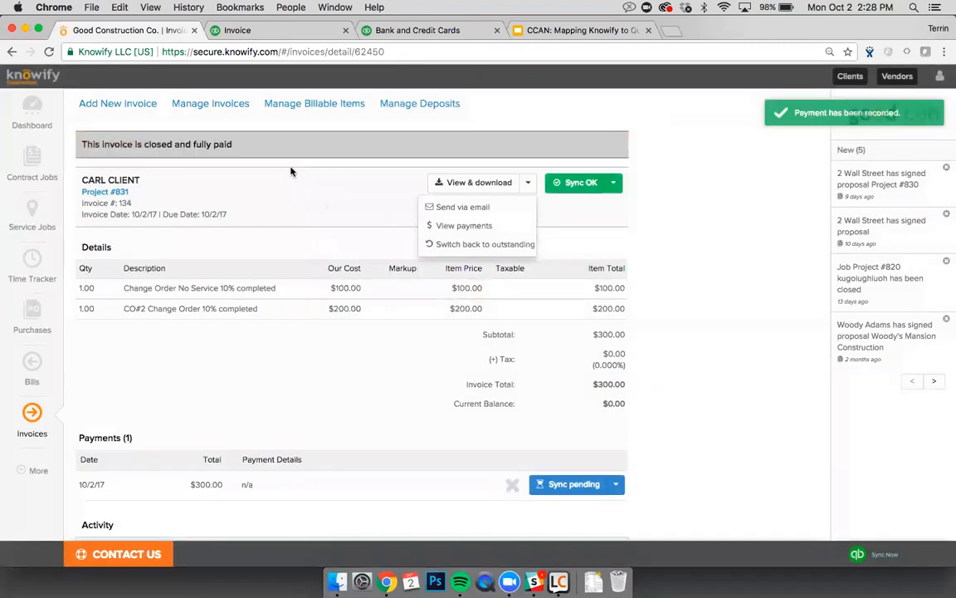
pyautogui.click(301, 210)
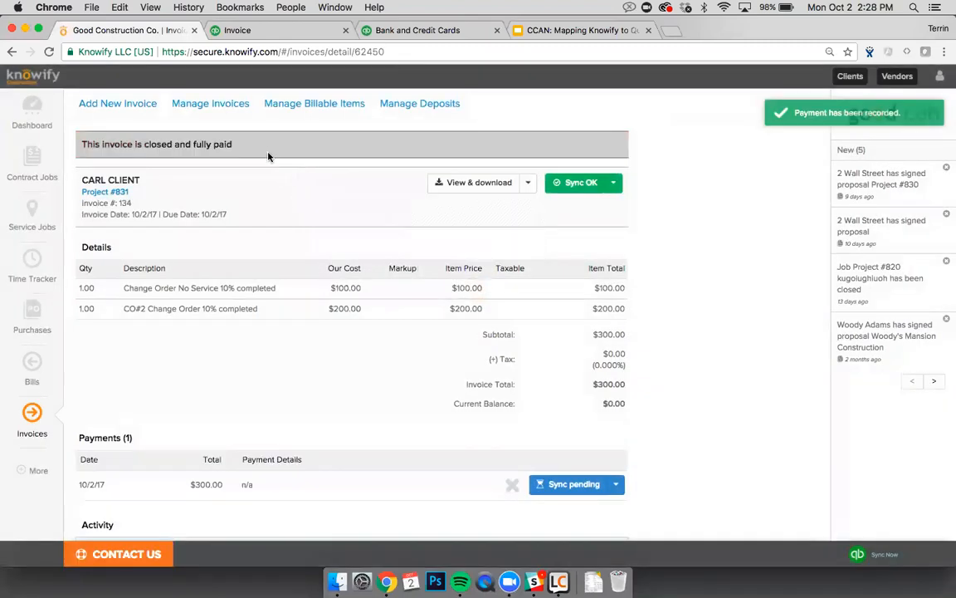
pyautogui.click(251, 31)
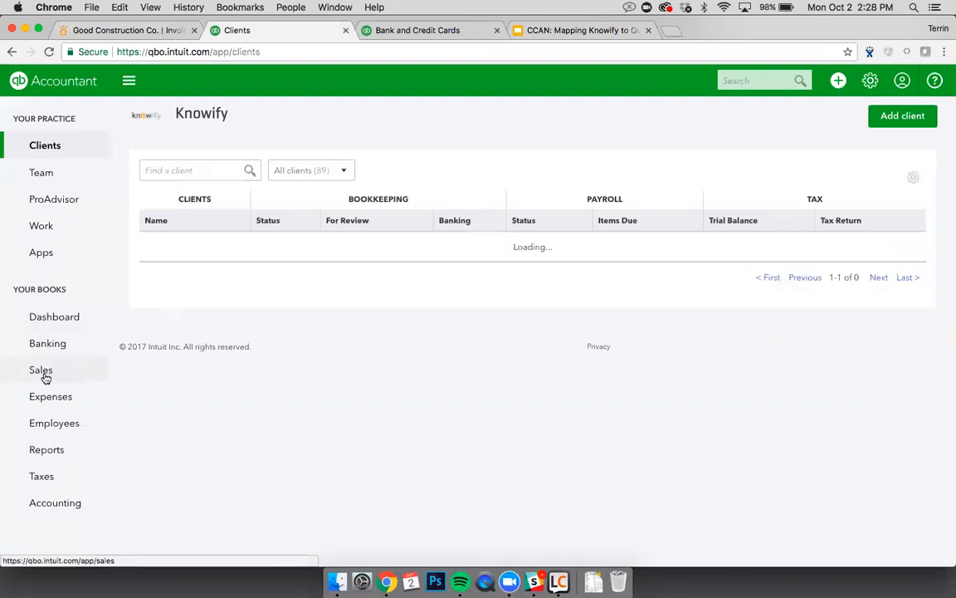
# Step: Check the $300.00 payment in QuickBooks Sales and that invoice 134 shows Paid
pyautogui.click(46, 376)
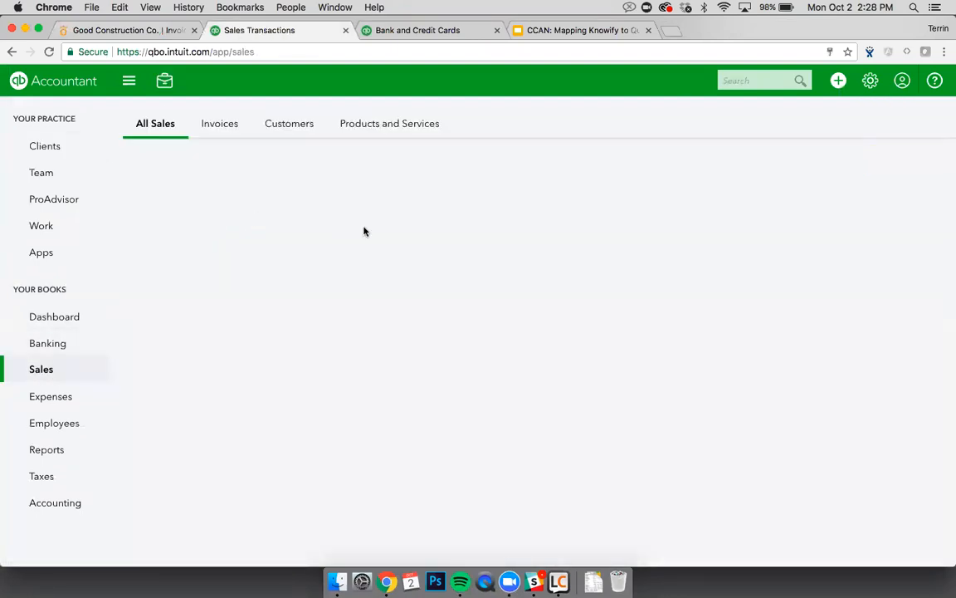
pyautogui.scroll(-3, 412, 322)
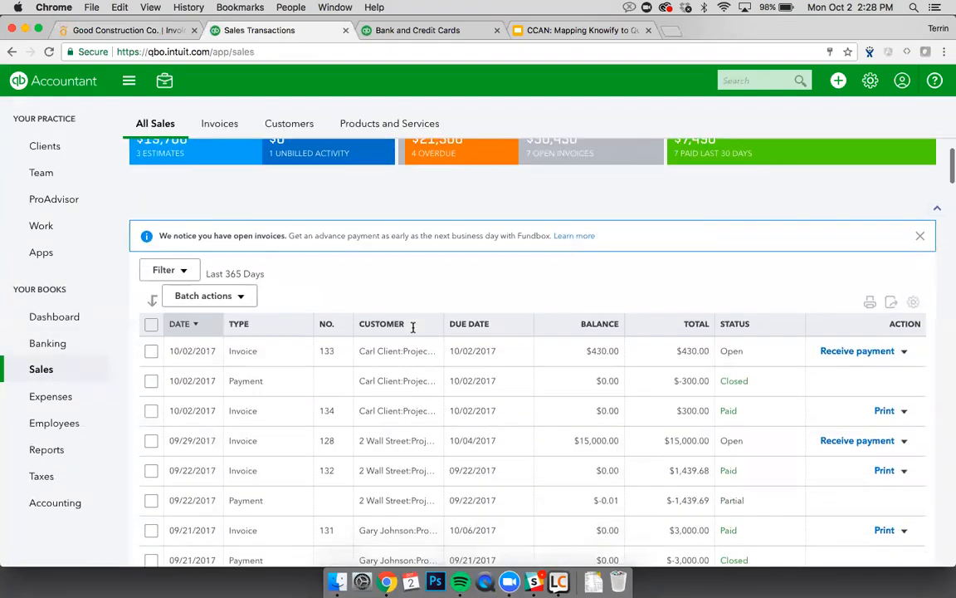
pyautogui.click(338, 382)
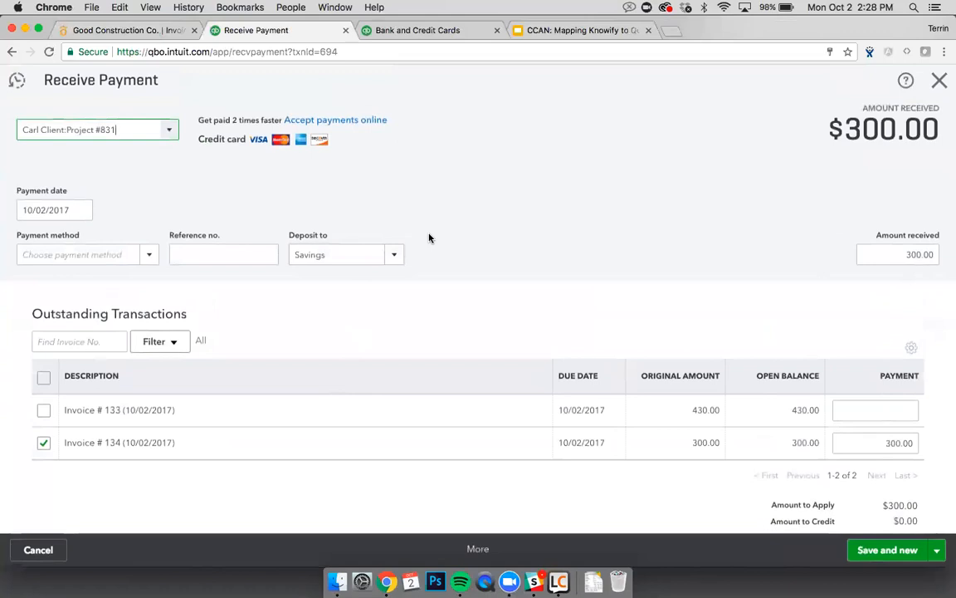
pyautogui.click(939, 81)
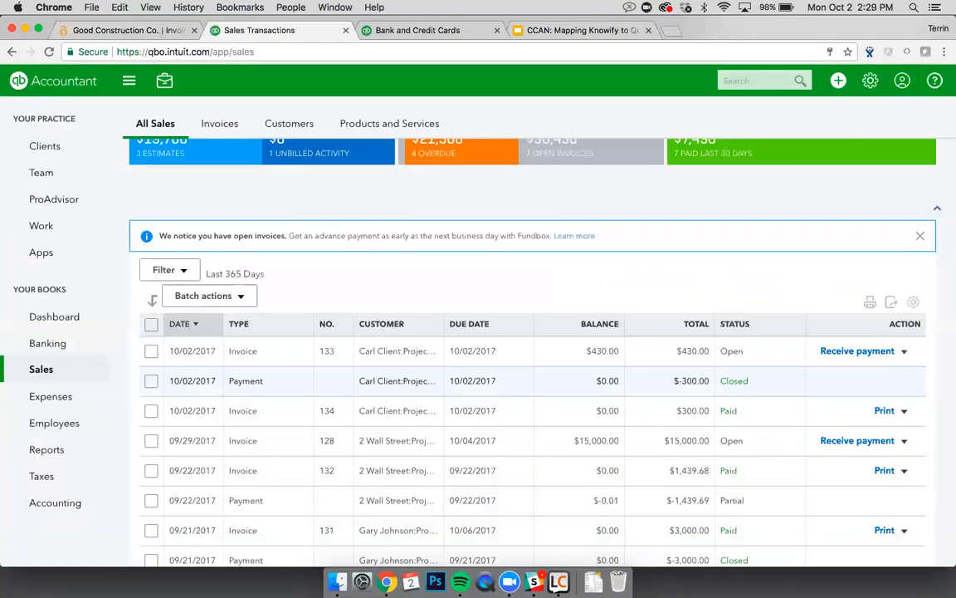
pyautogui.click(128, 31)
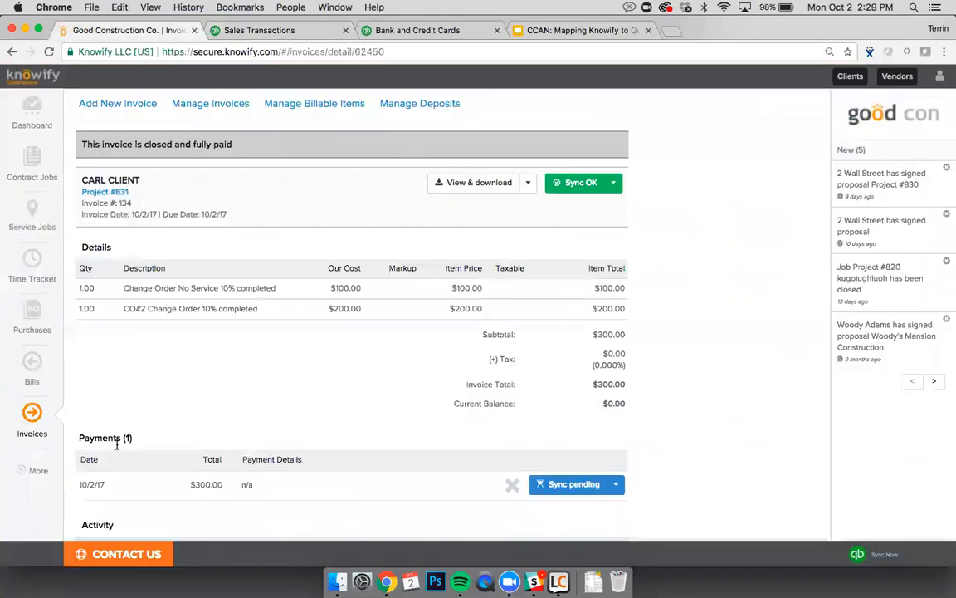
# Step: In QuickBooks Job Defaults, search 831 and choose Residential as Project #831's class
pyautogui.click(36, 469)
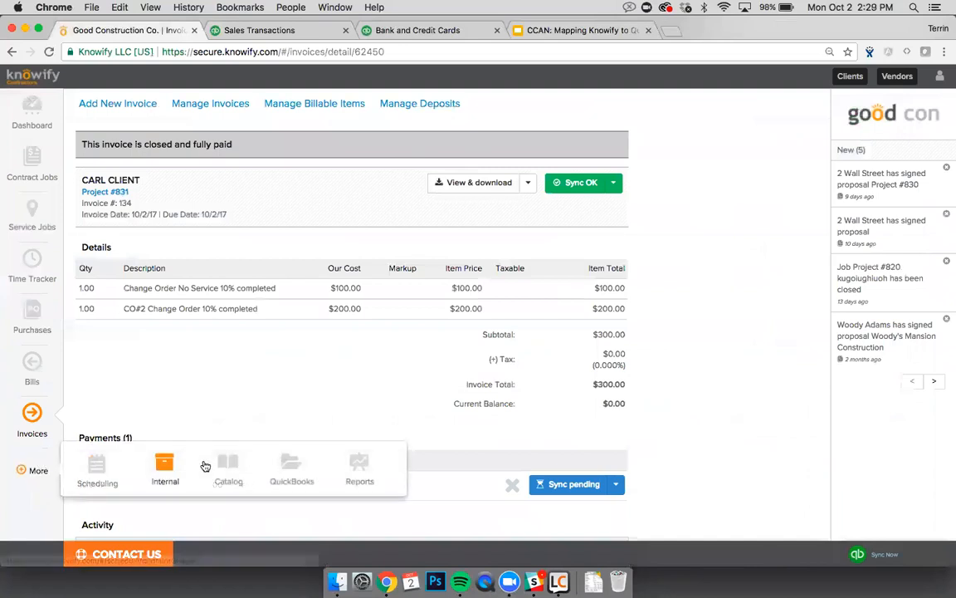
pyautogui.click(276, 471)
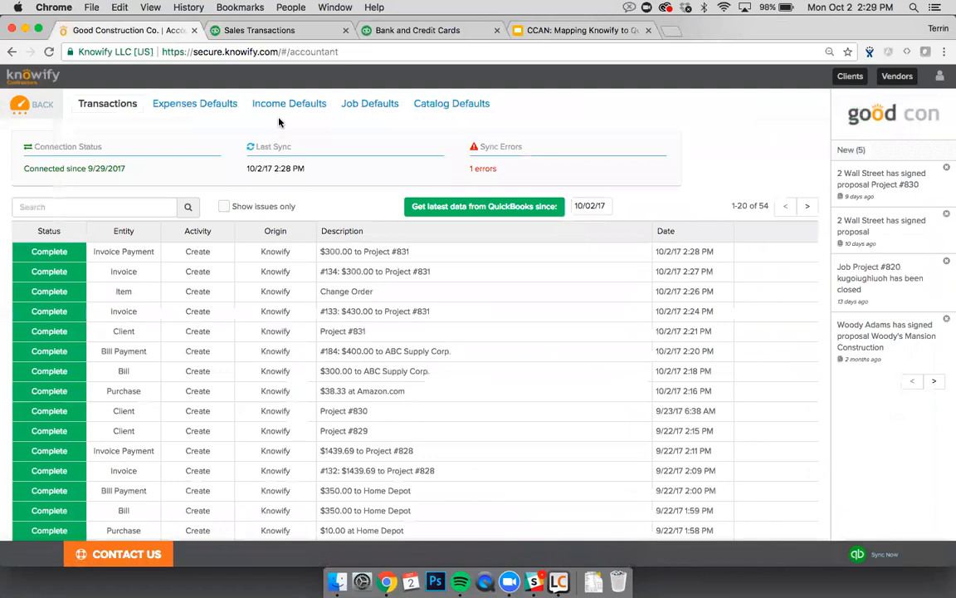
pyautogui.click(279, 106)
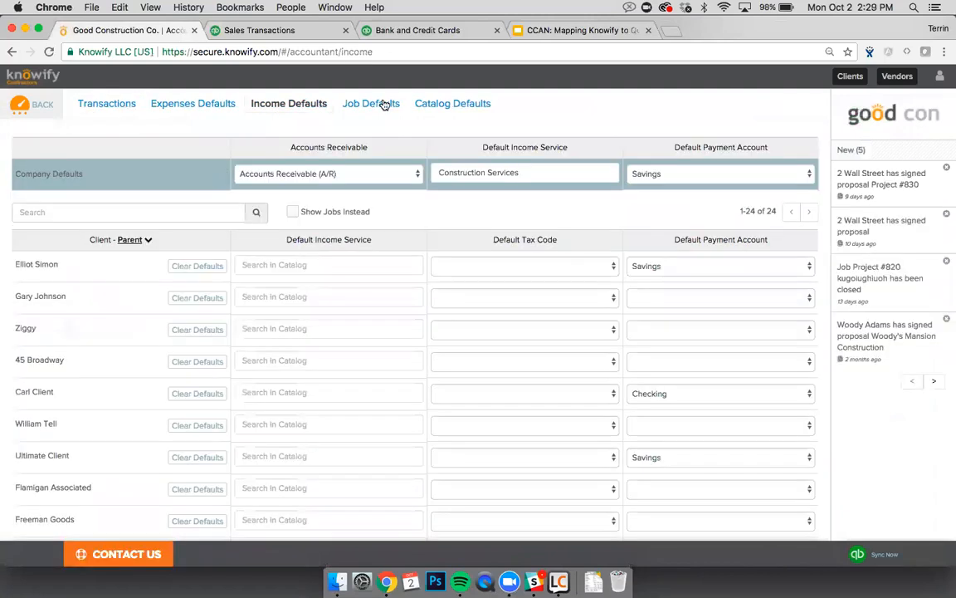
pyautogui.click(384, 103)
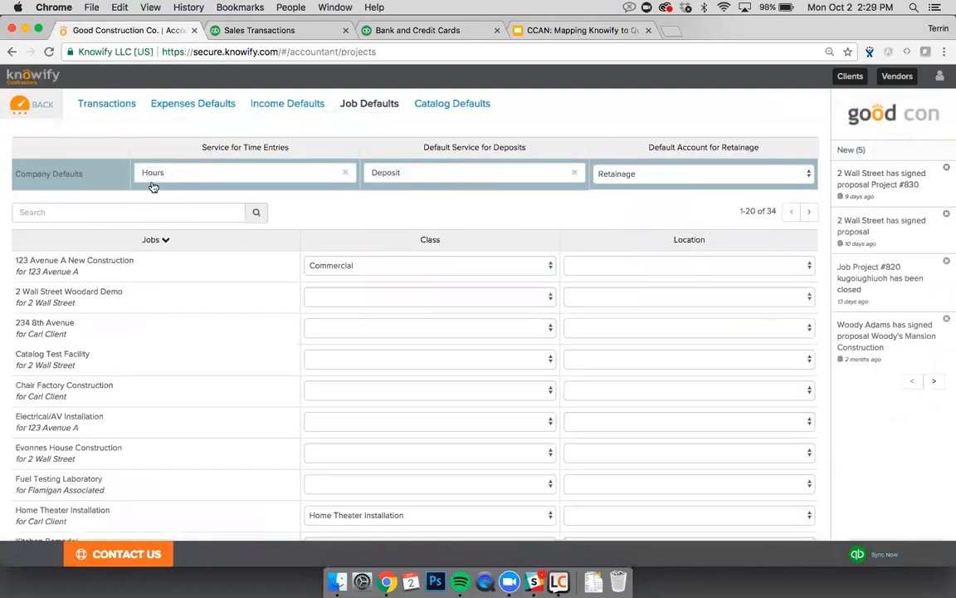
pyautogui.click(156, 212)
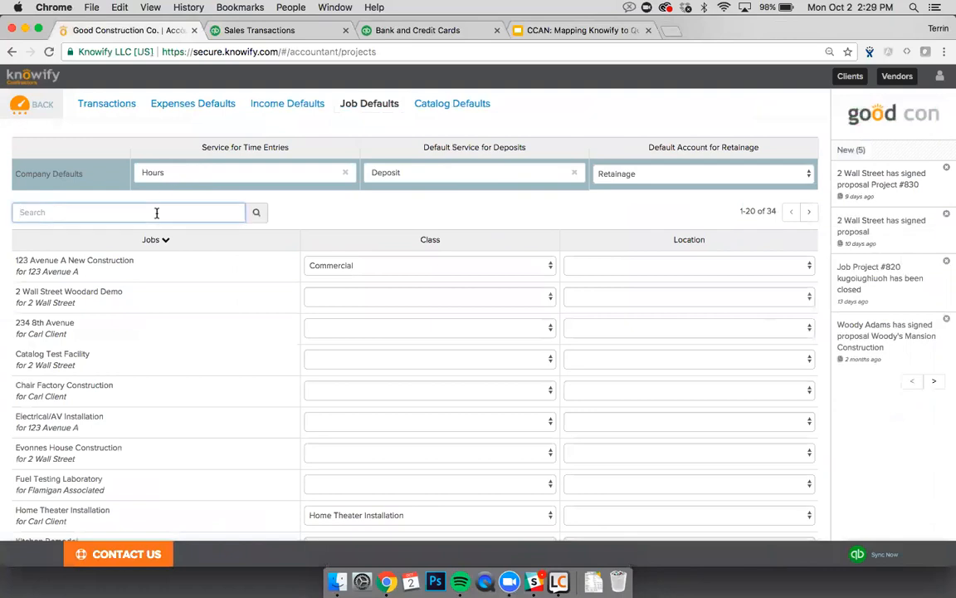
pyautogui.write('831')
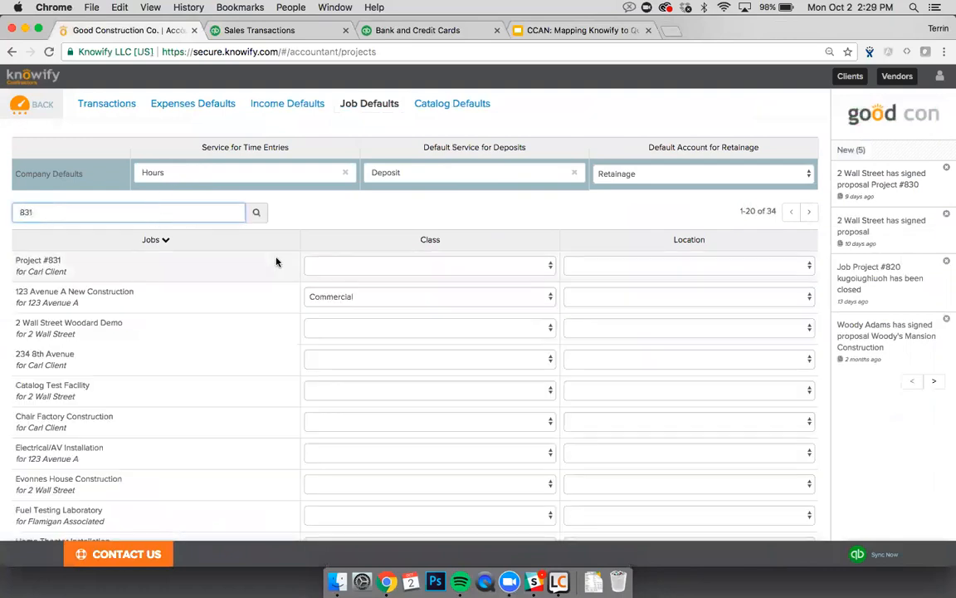
pyautogui.click(354, 266)
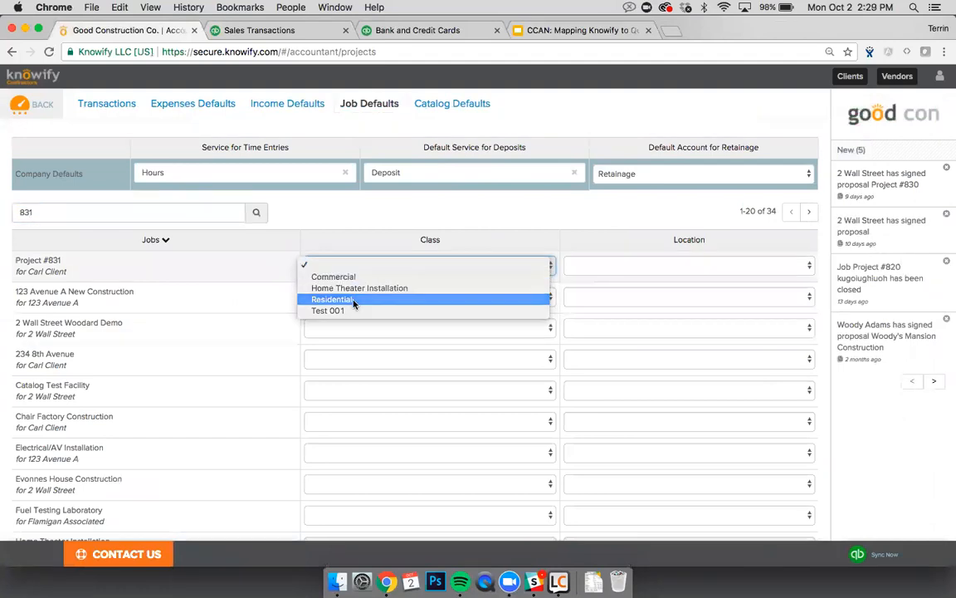
pyautogui.click(354, 300)
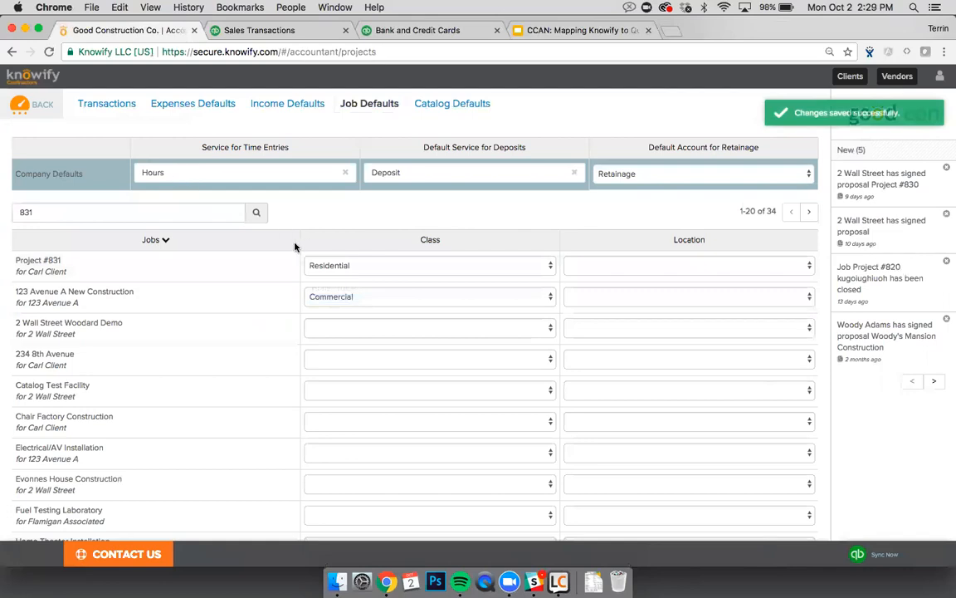
pyautogui.click(37, 106)
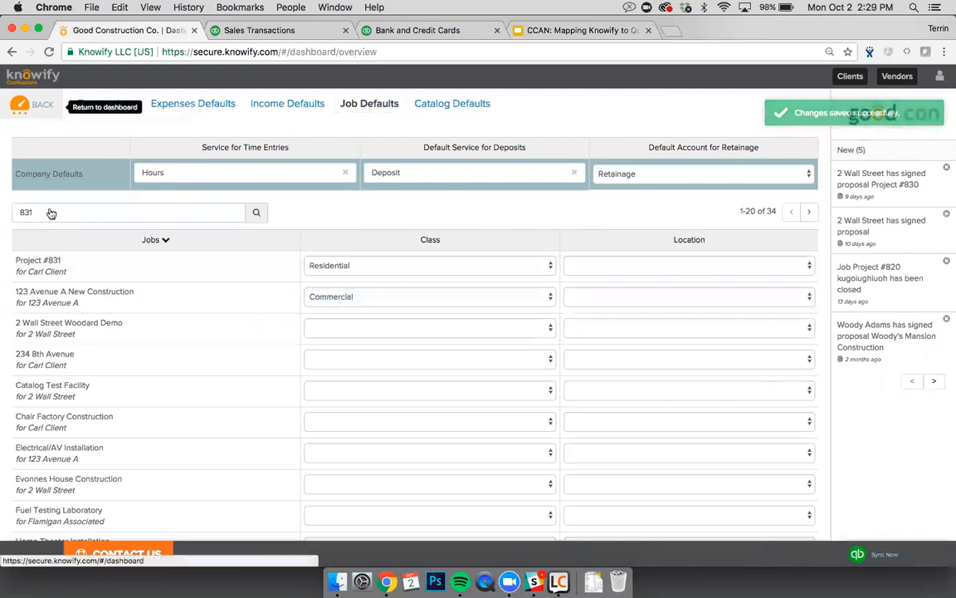
# Step: Pick the subcontractor and add a Project #831 Labor and Materials activity row to the timesheet
pyautogui.click(31, 264)
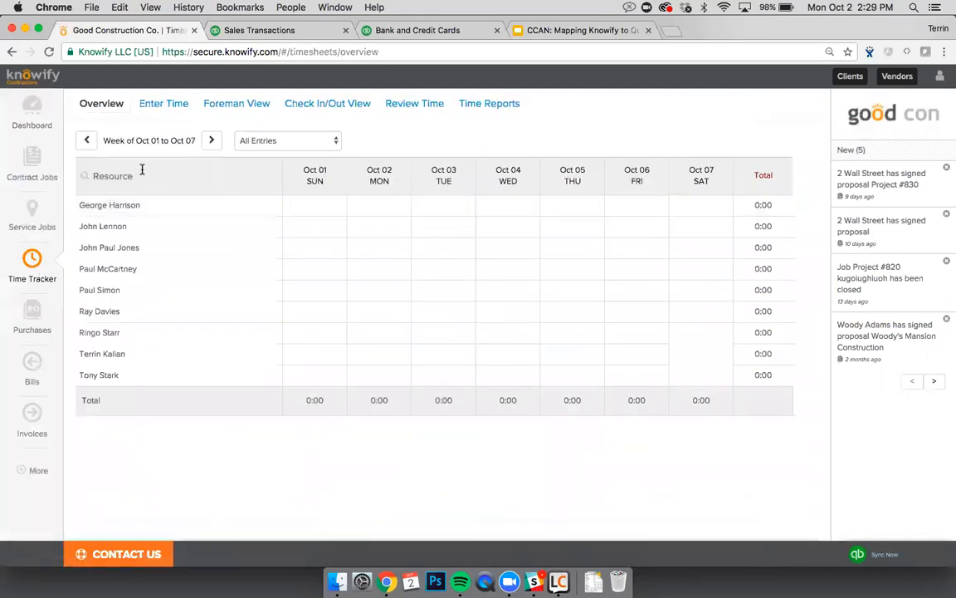
pyautogui.click(171, 103)
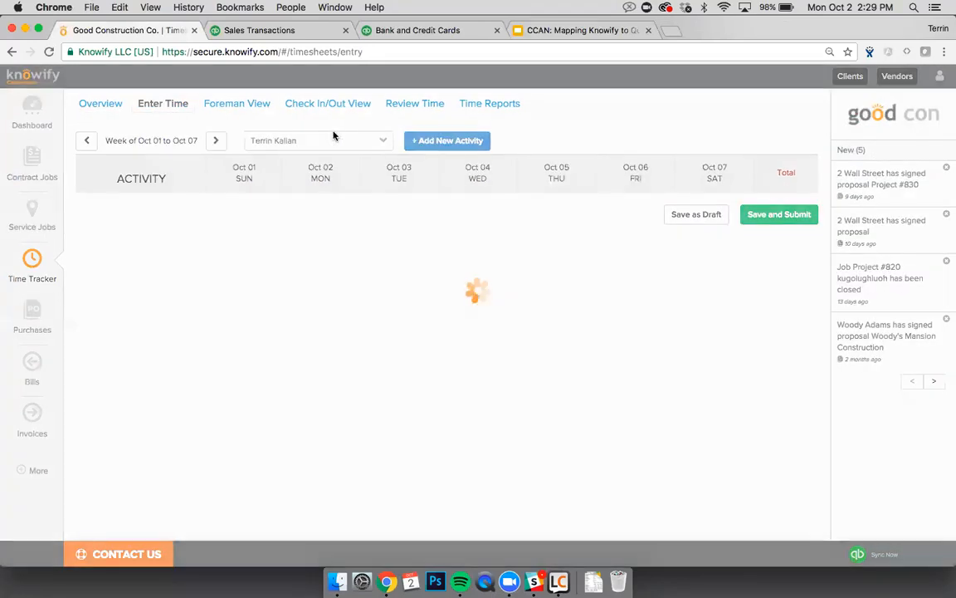
pyautogui.click(446, 140)
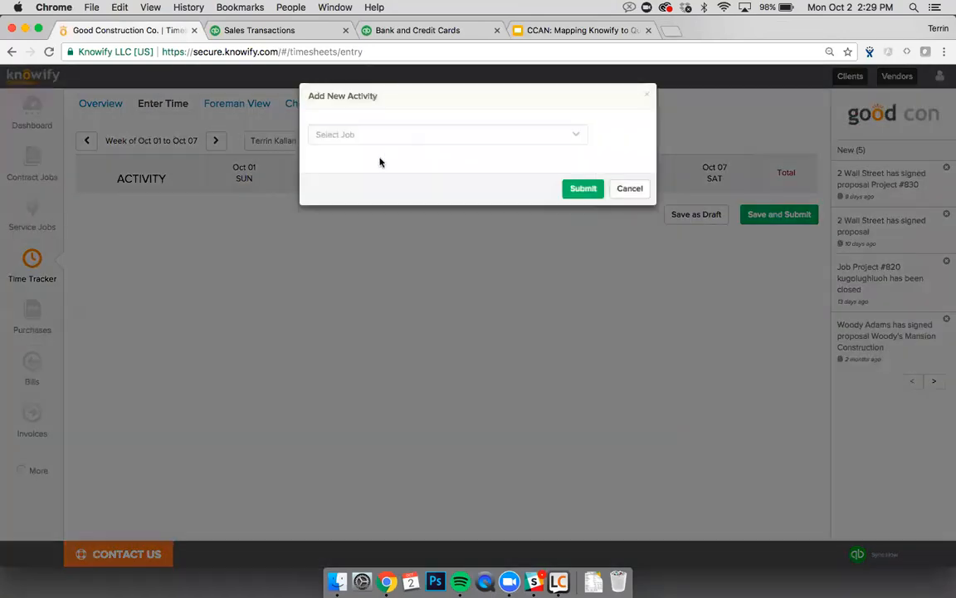
pyautogui.click(284, 146)
pyautogui.click(284, 145)
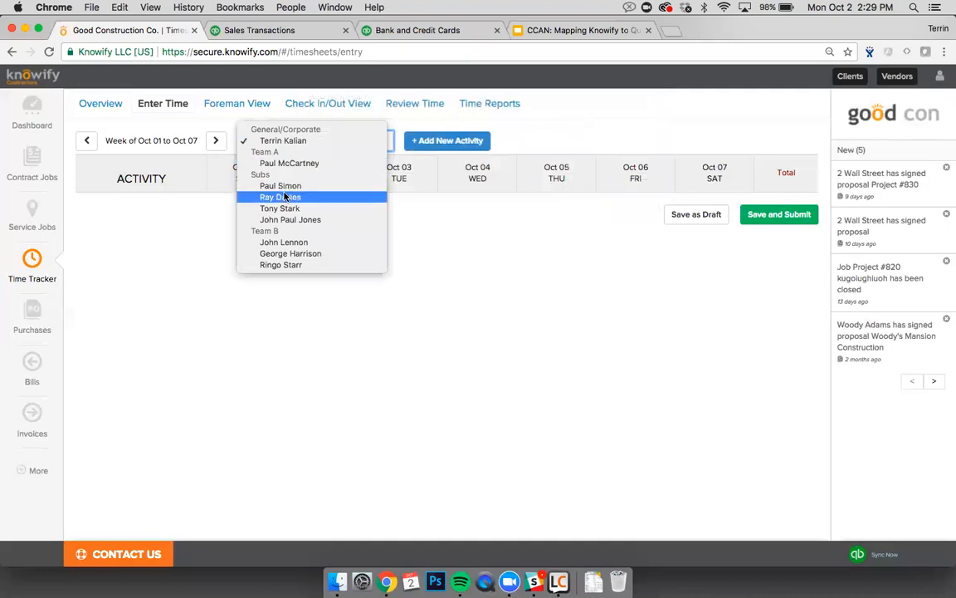
pyautogui.click(283, 186)
pyautogui.click(440, 142)
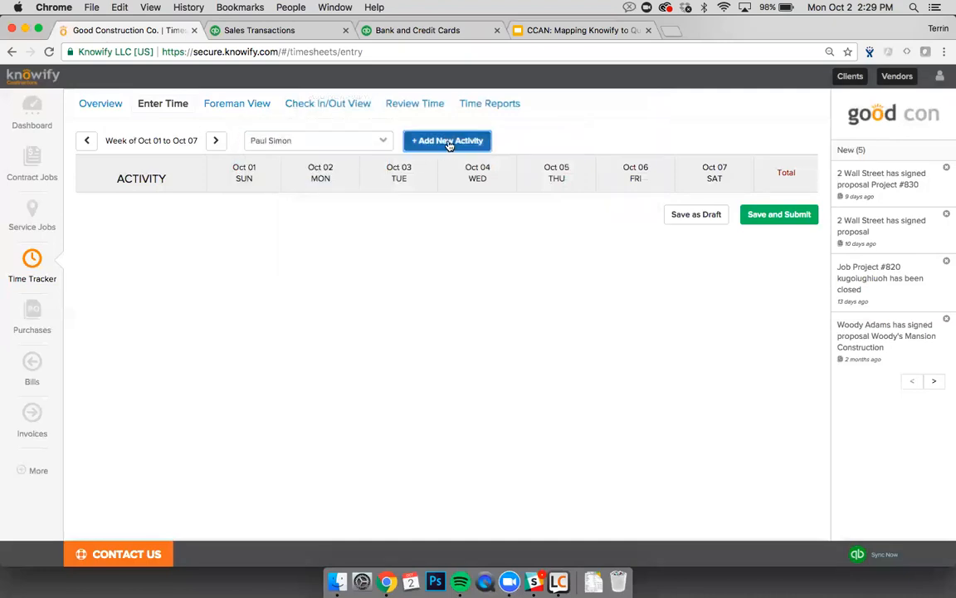
pyautogui.click(351, 137)
pyautogui.write('831')
pyautogui.click(355, 188)
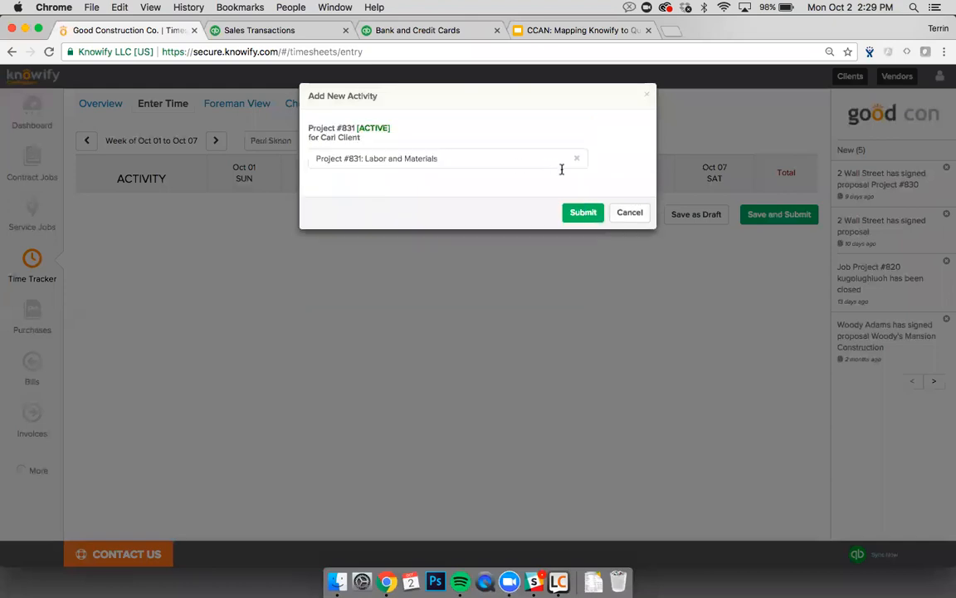
pyautogui.click(582, 213)
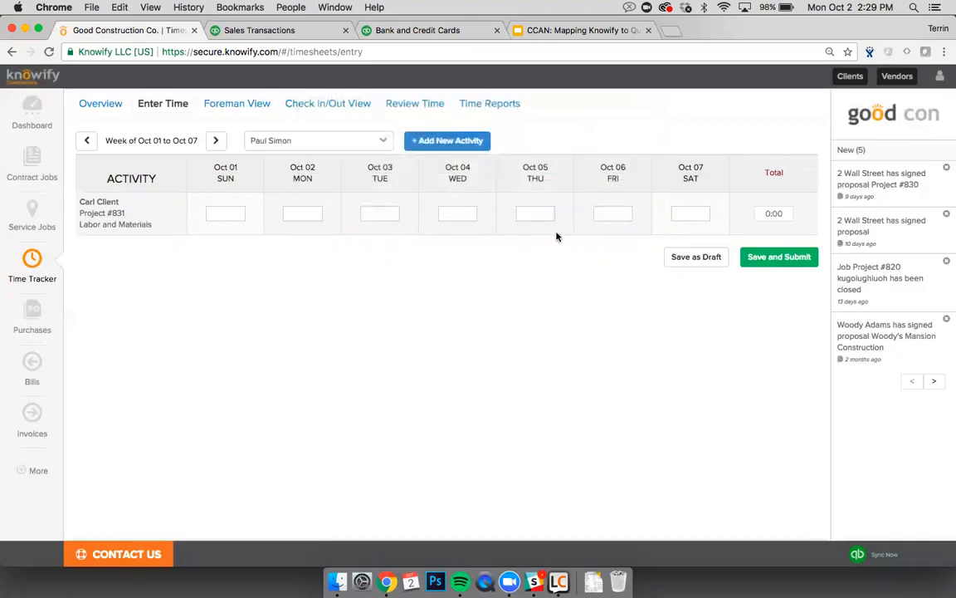
# Step: Enter 3 hours on Oct 02 and submit the timesheet for approval
pyautogui.click(316, 217)
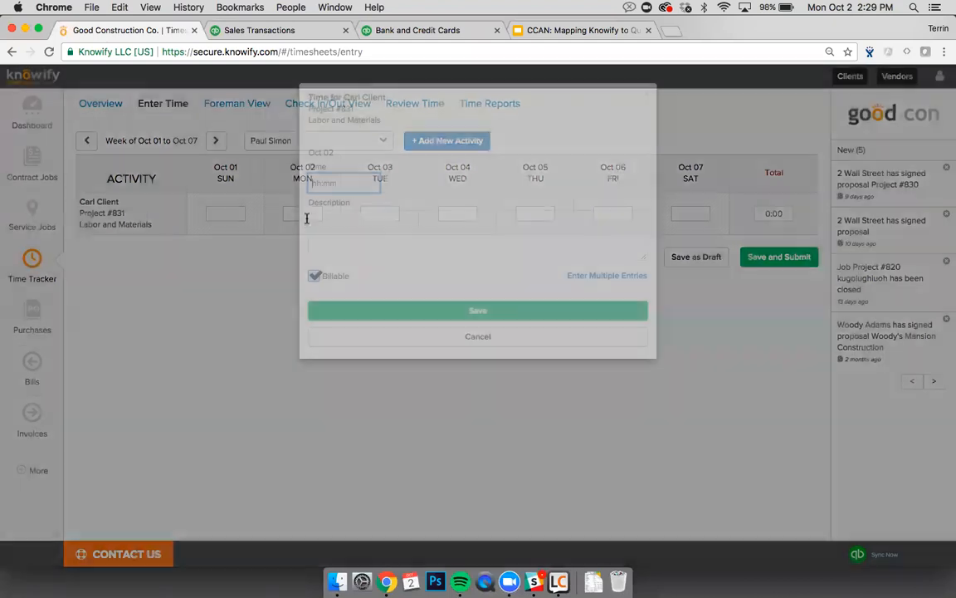
pyautogui.click(341, 184)
pyautogui.write('3:00')
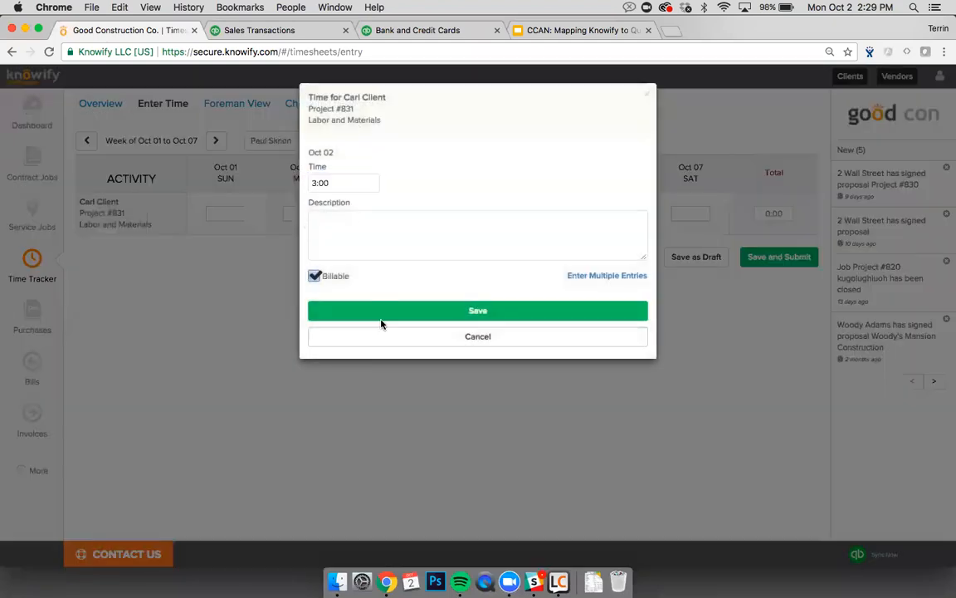
pyautogui.click(382, 314)
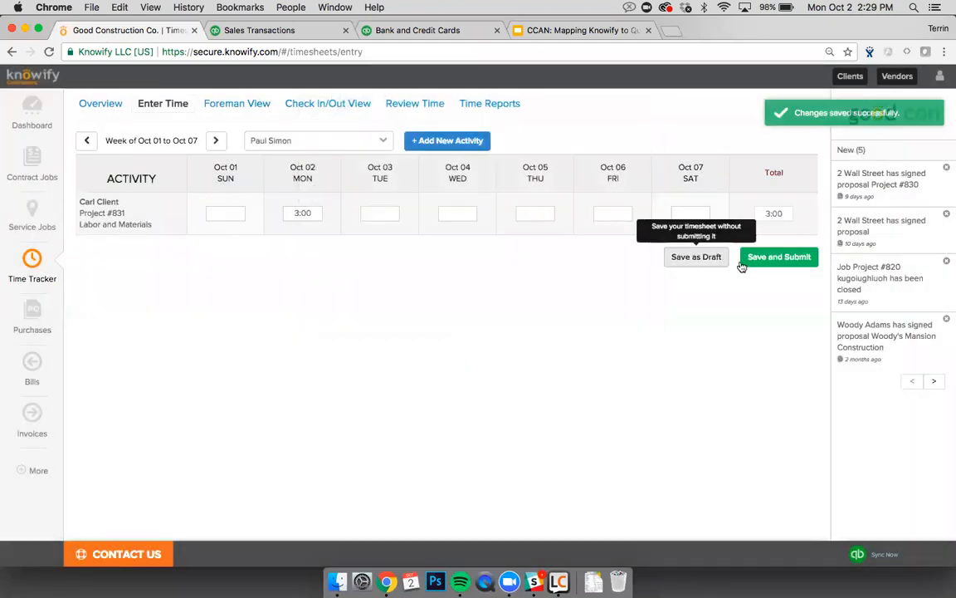
pyautogui.click(745, 257)
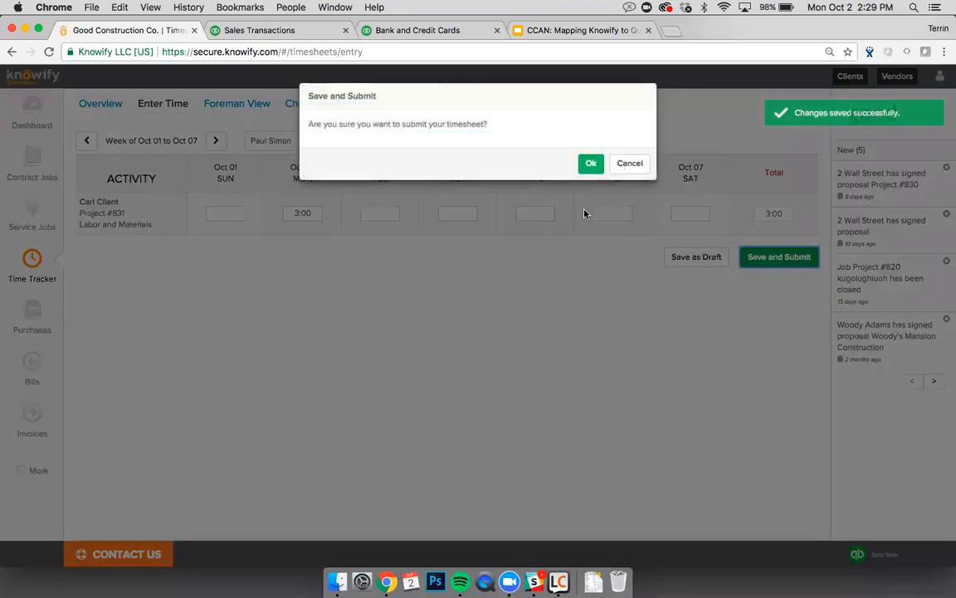
pyautogui.click(590, 164)
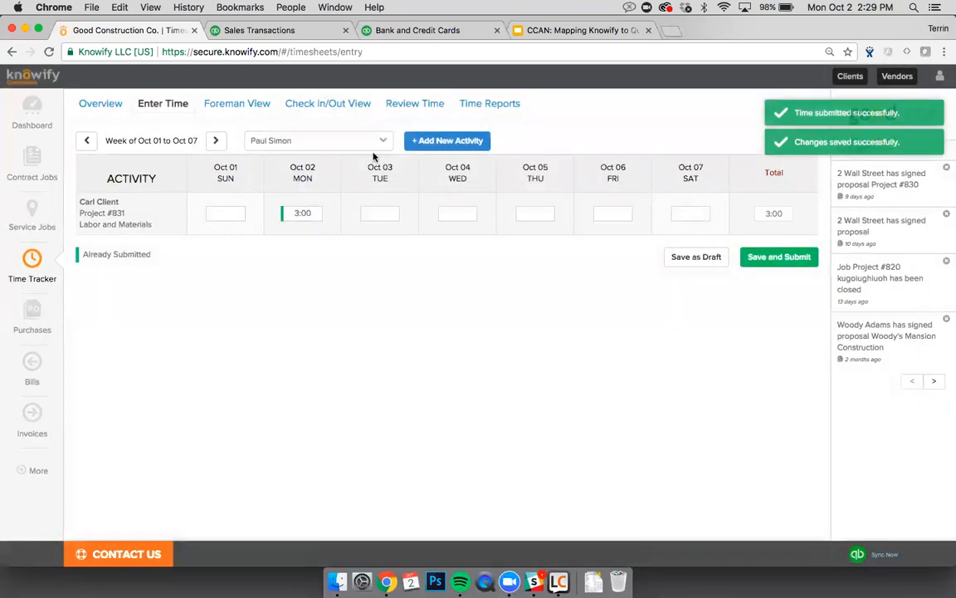
# Step: Approve the submitted Project #831 time entry in Review Time, then go to the QuickBooks sync page
pyautogui.click(414, 105)
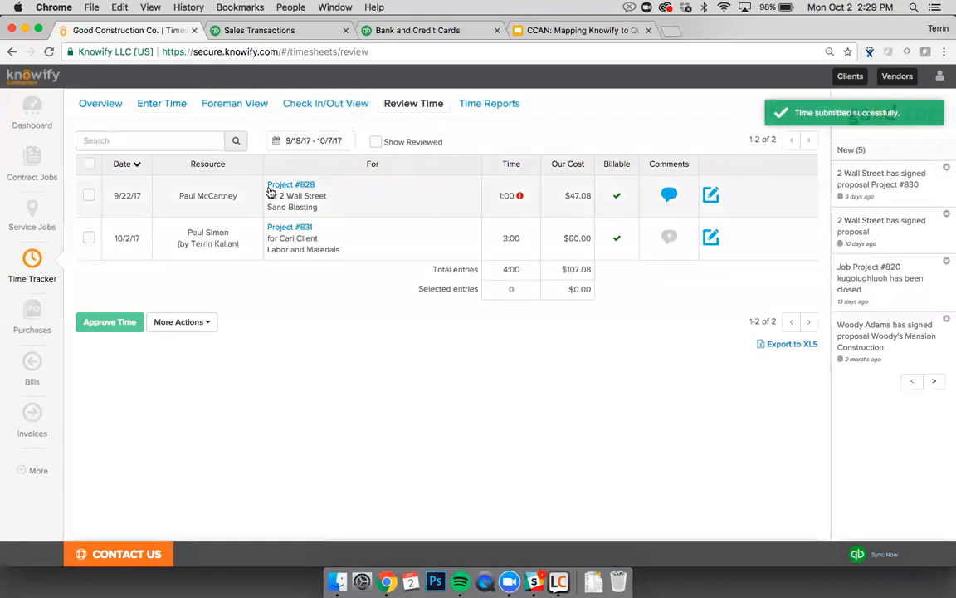
pyautogui.click(89, 237)
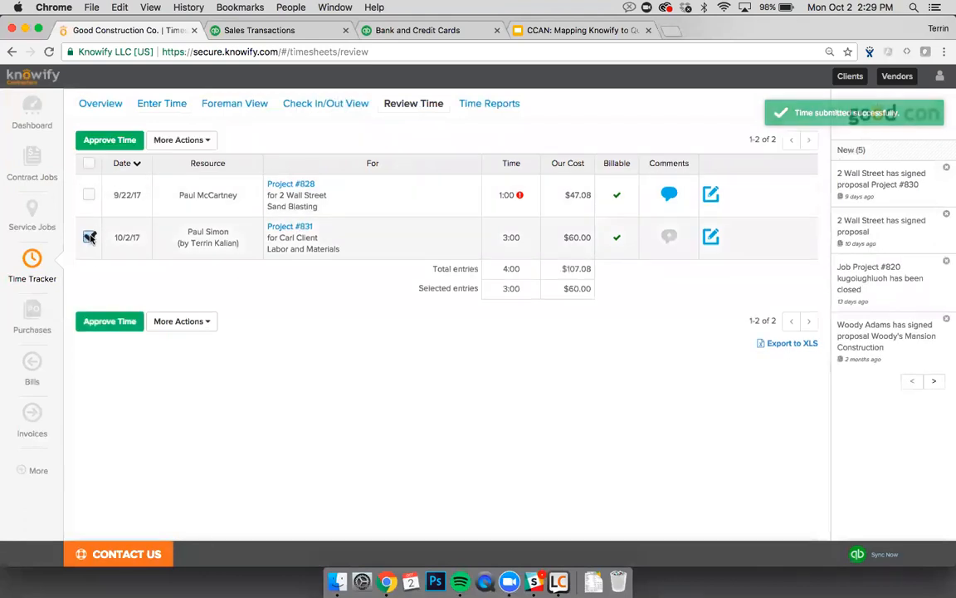
pyautogui.click(107, 321)
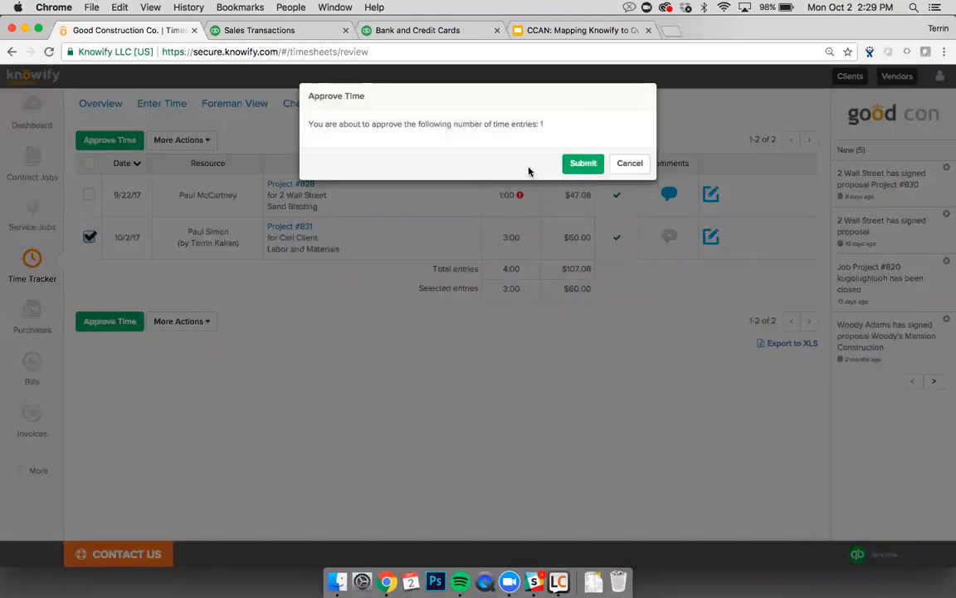
pyautogui.click(577, 164)
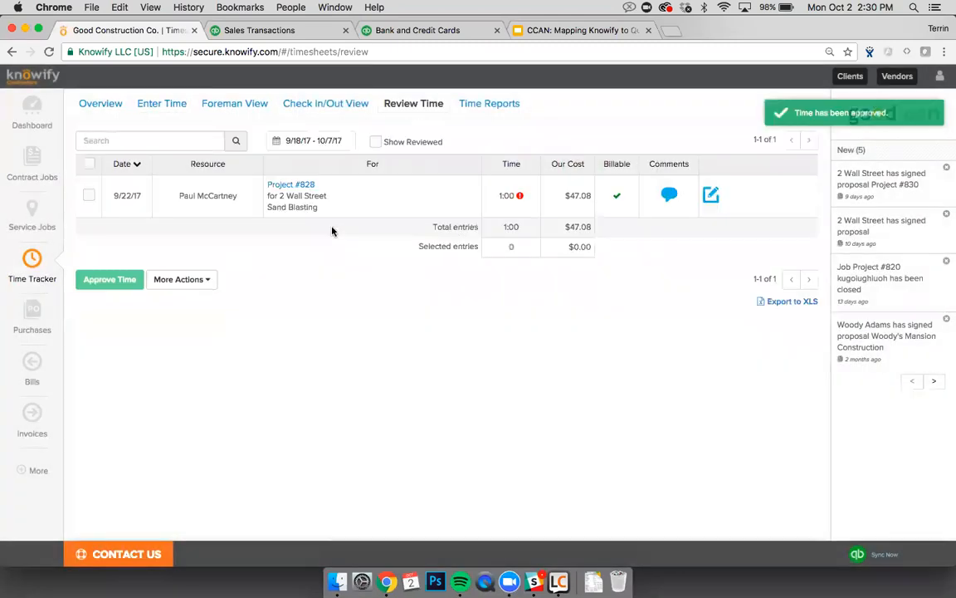
pyautogui.moveTo(34, 472)
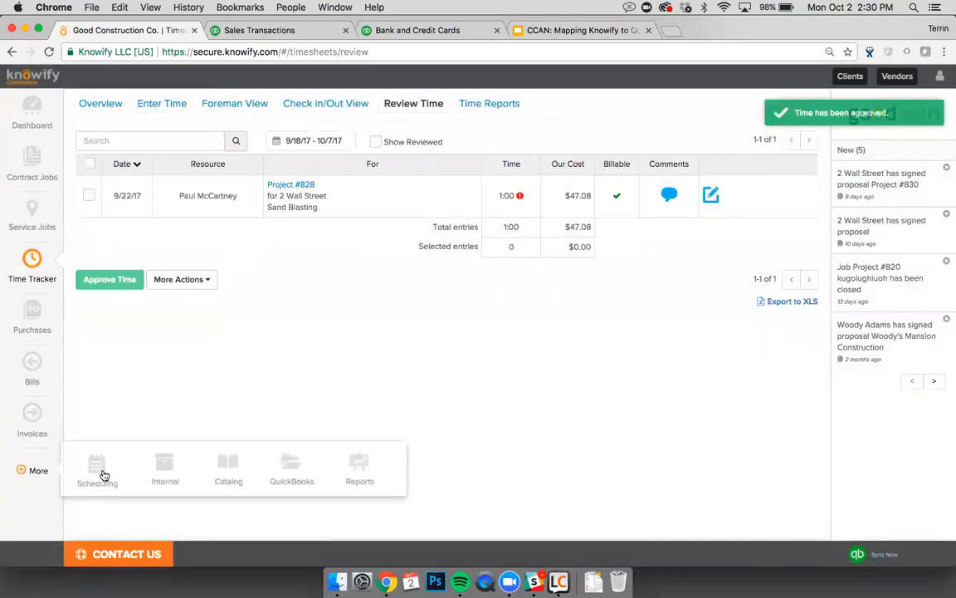
pyautogui.click(287, 415)
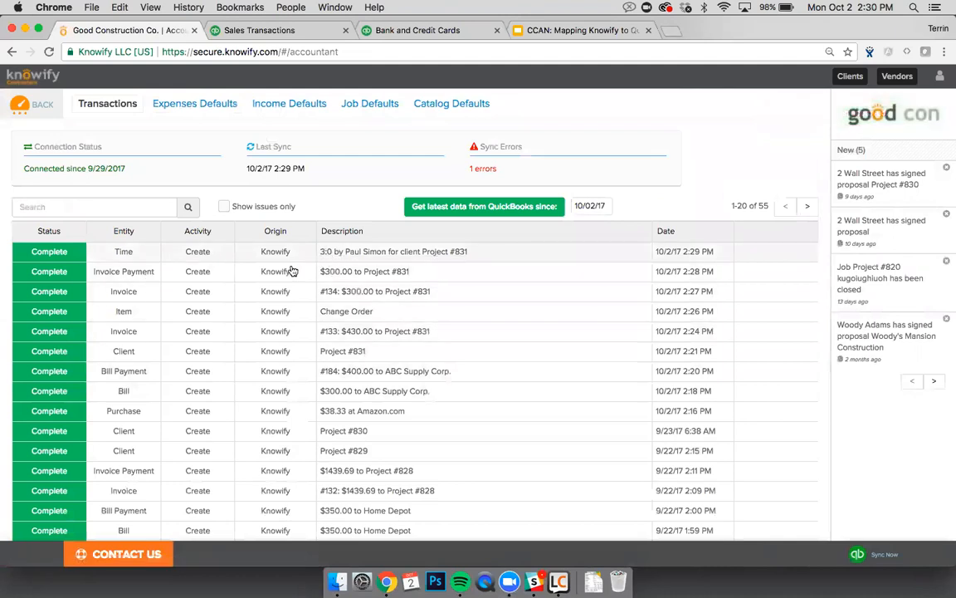
# Step: In QuickBooks Online, open a weekly timesheet showing the subcontractor's synced hours
pyautogui.hotkey('ctrl', 'Tab')
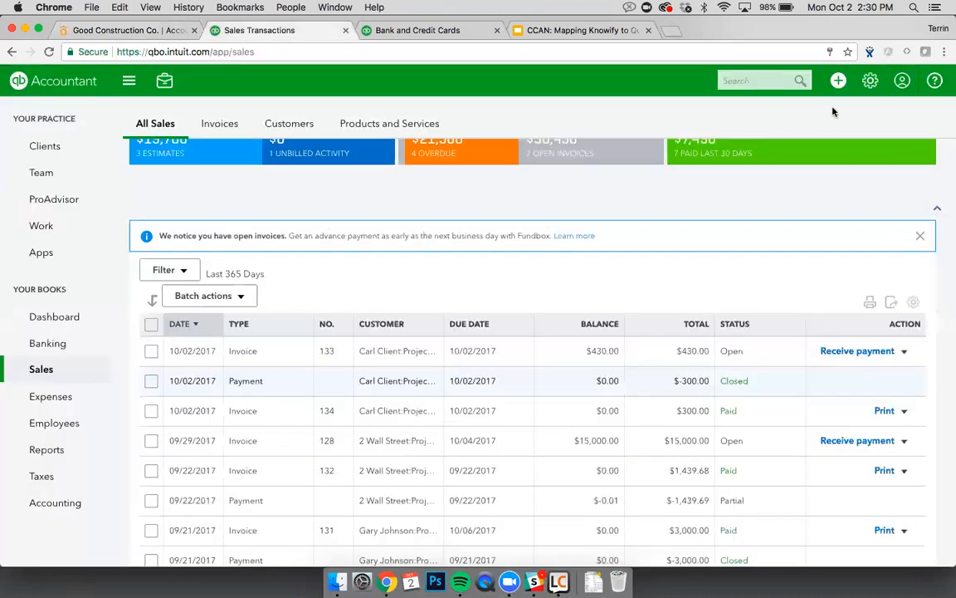
pyautogui.click(838, 80)
pyautogui.click(654, 210)
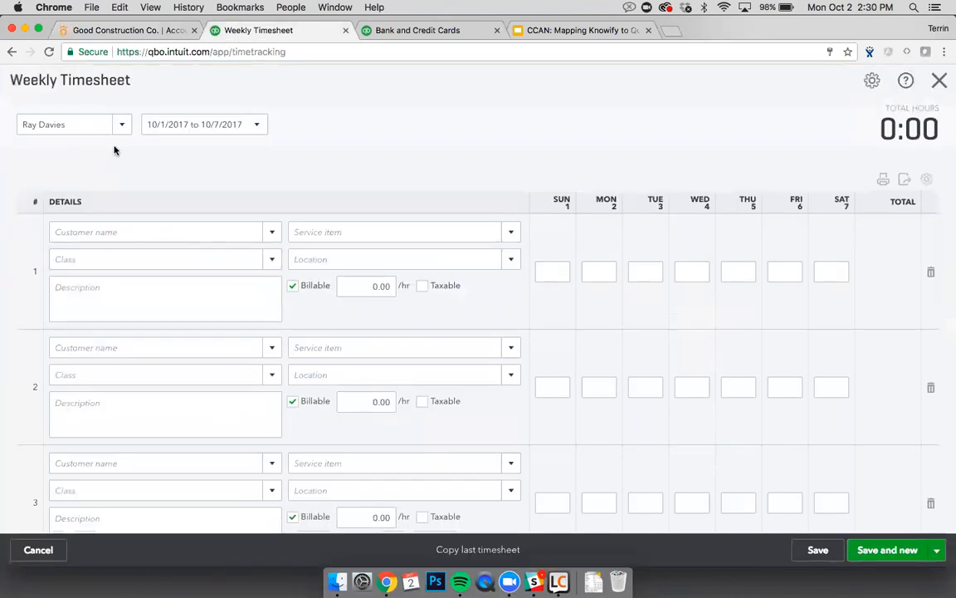
pyautogui.click(103, 120)
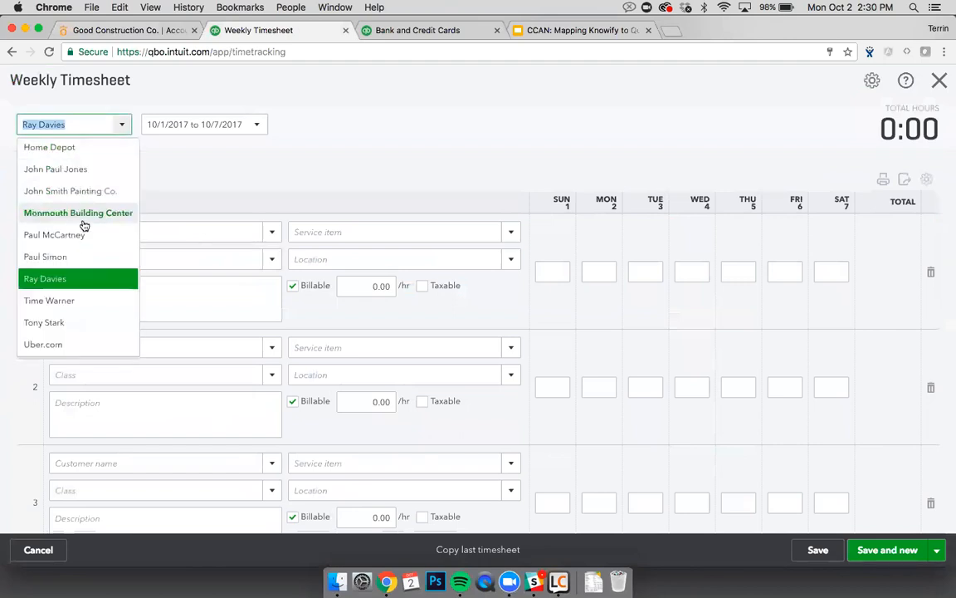
pyautogui.click(81, 256)
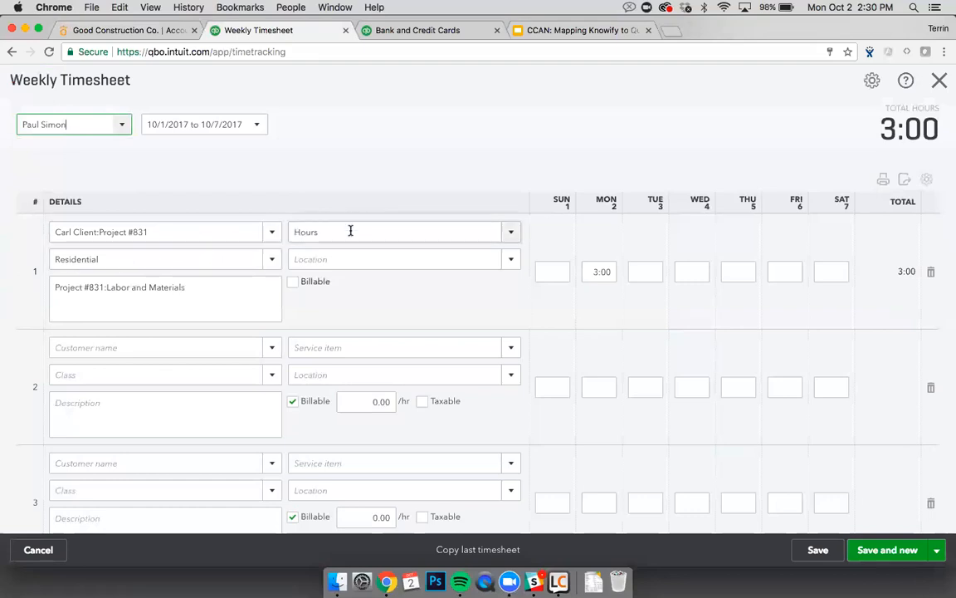
# Step: Check that row 1 shows the 3:00 Project #831 Labor and Materials entry, then close the timesheet
pyautogui.click(510, 233)
pyautogui.click(434, 186)
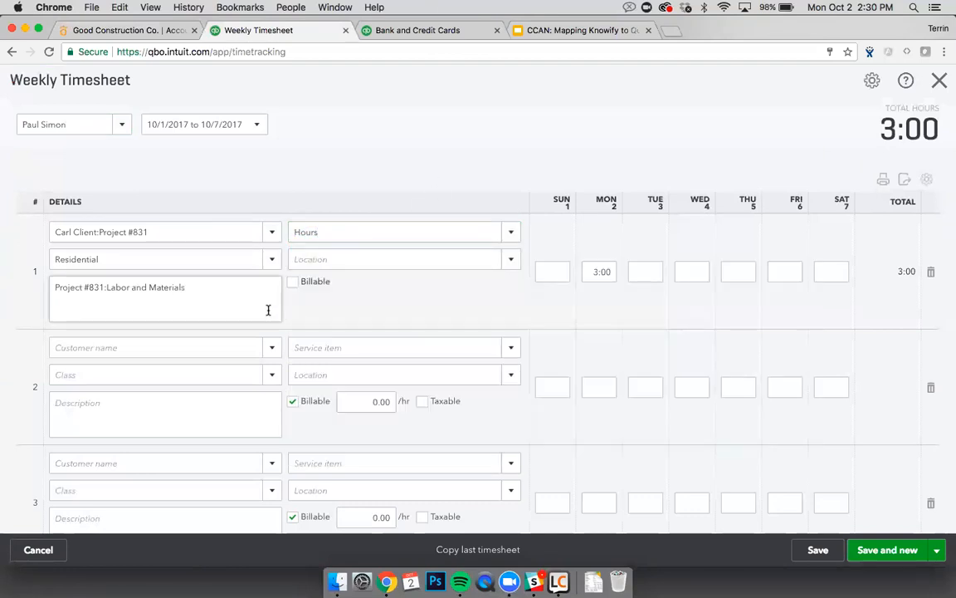
pyautogui.click(173, 300)
pyautogui.keyDown('shift'); pyautogui.click(106, 288); pyautogui.keyUp('shift')
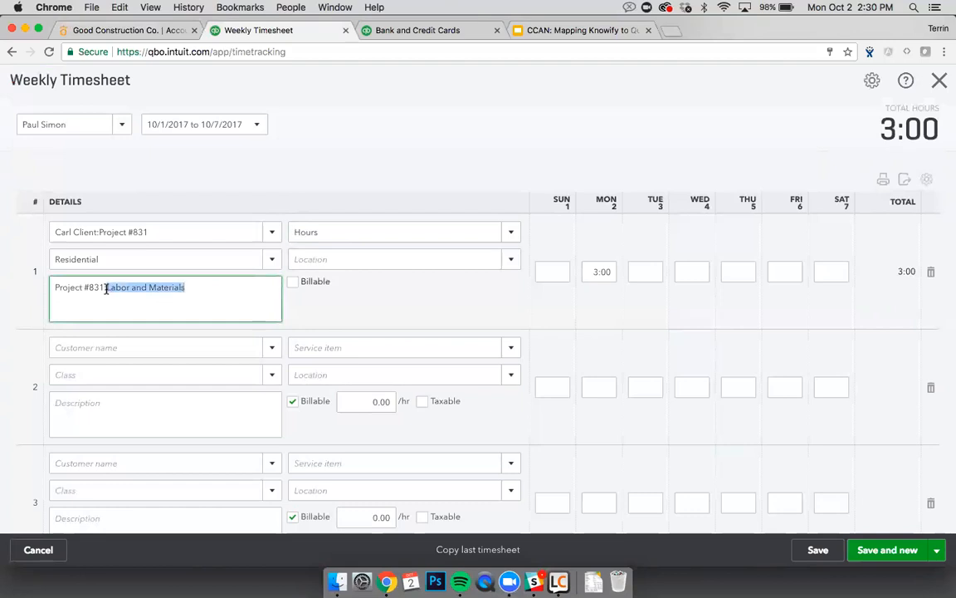
pyautogui.click(351, 314)
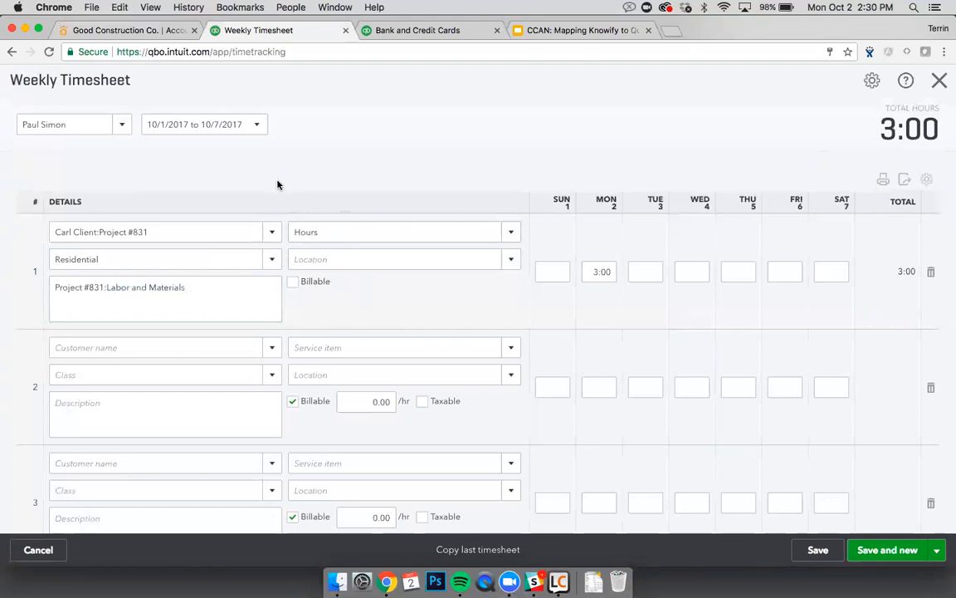
pyautogui.press('Escape')
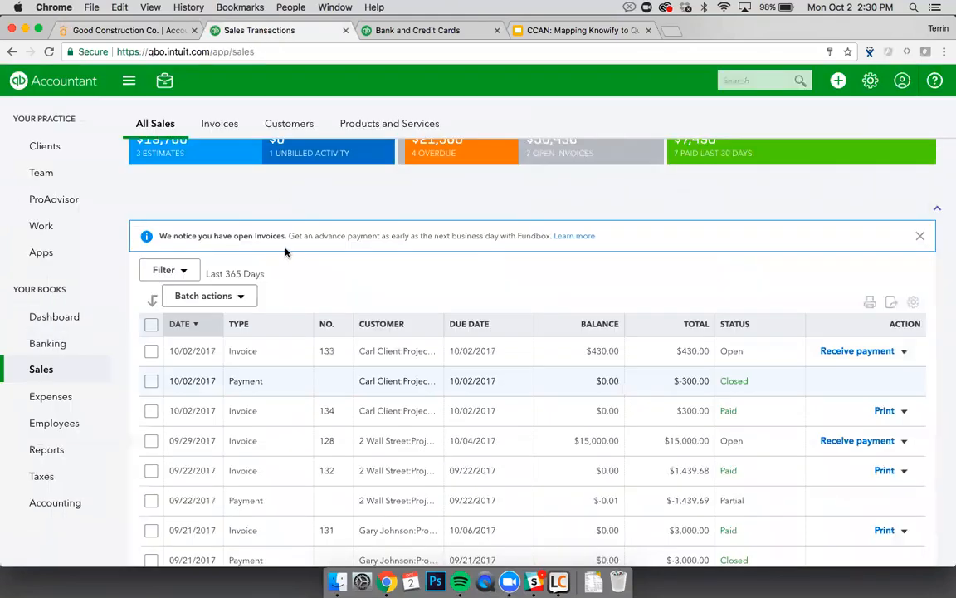
pyautogui.hotkey('ctrl', 'shift', 'Tab')
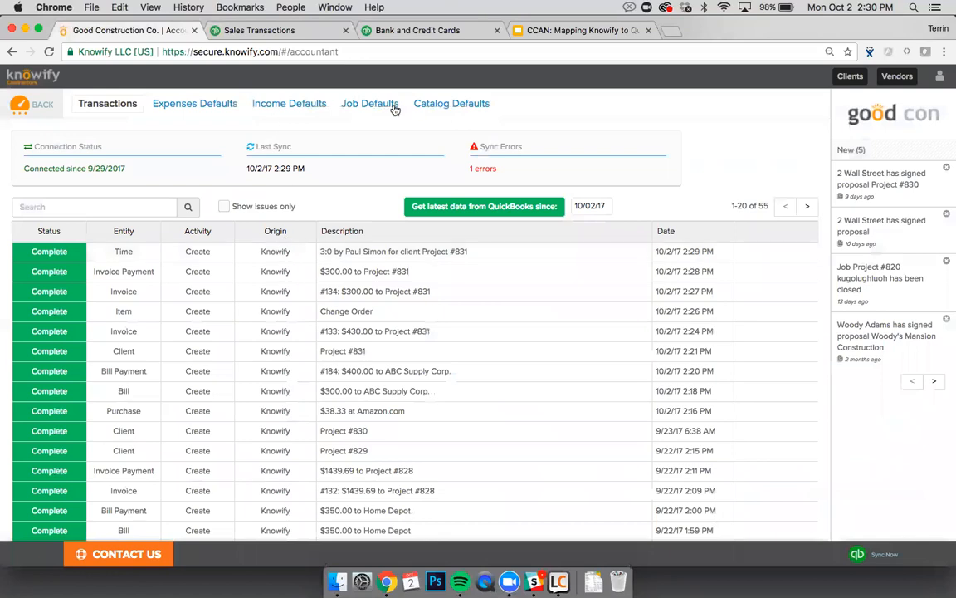
# Step: Set Cabinet Installation's Default Expense Account to Job Materials in Catalog Defaults
pyautogui.click(422, 107)
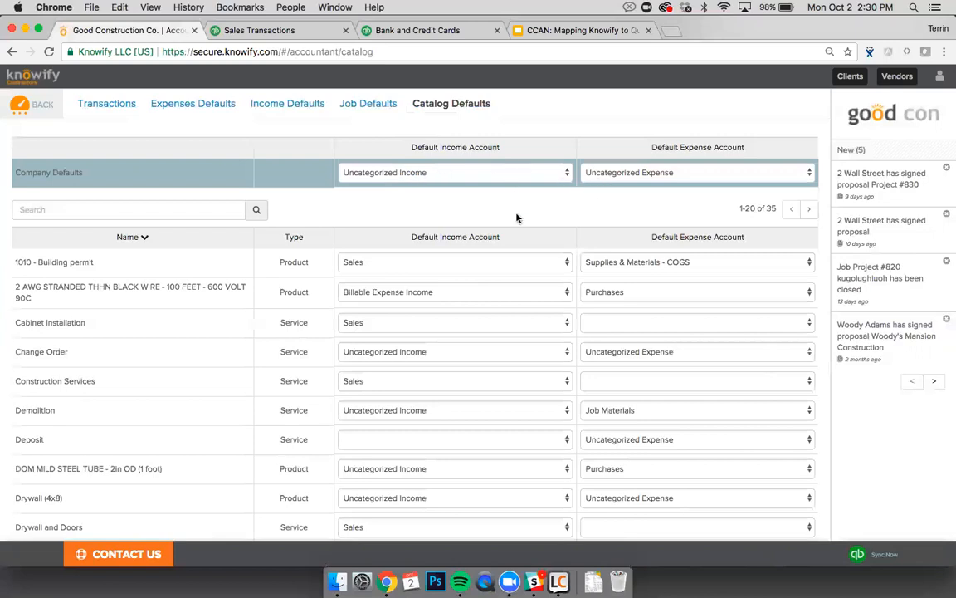
pyautogui.scroll(-2, 517, 218)
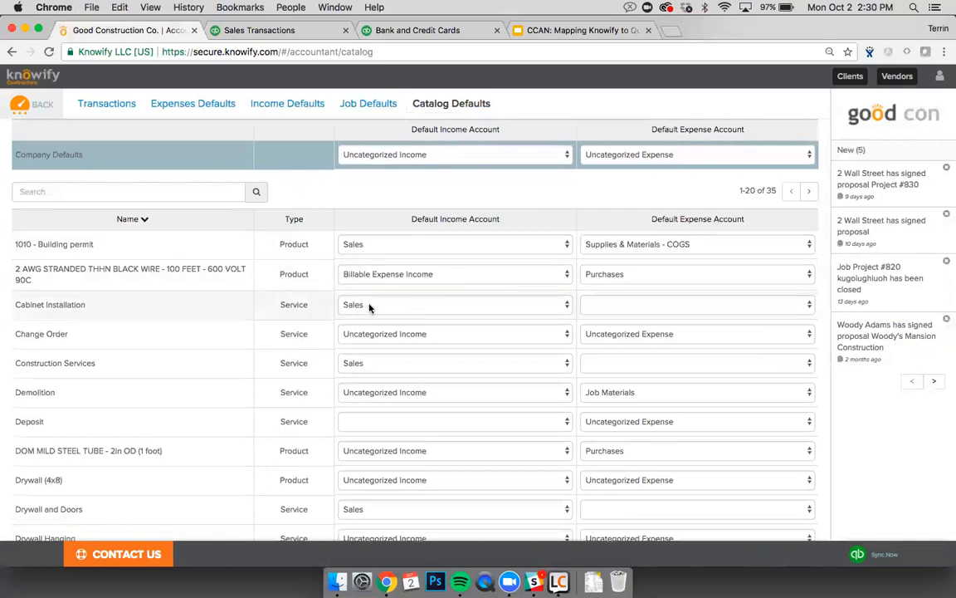
pyautogui.click(618, 305)
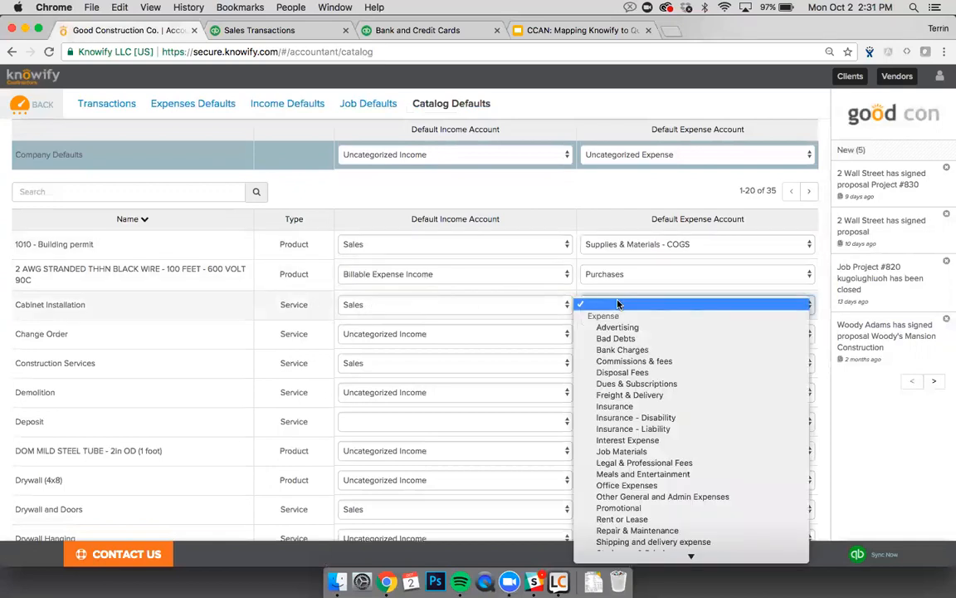
pyautogui.click(633, 455)
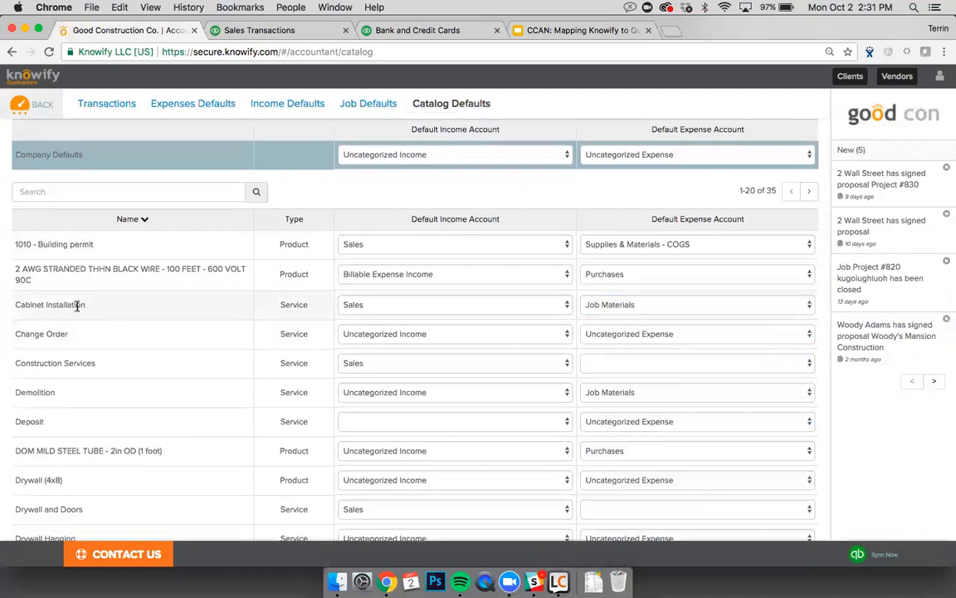
pyautogui.click(107, 105)
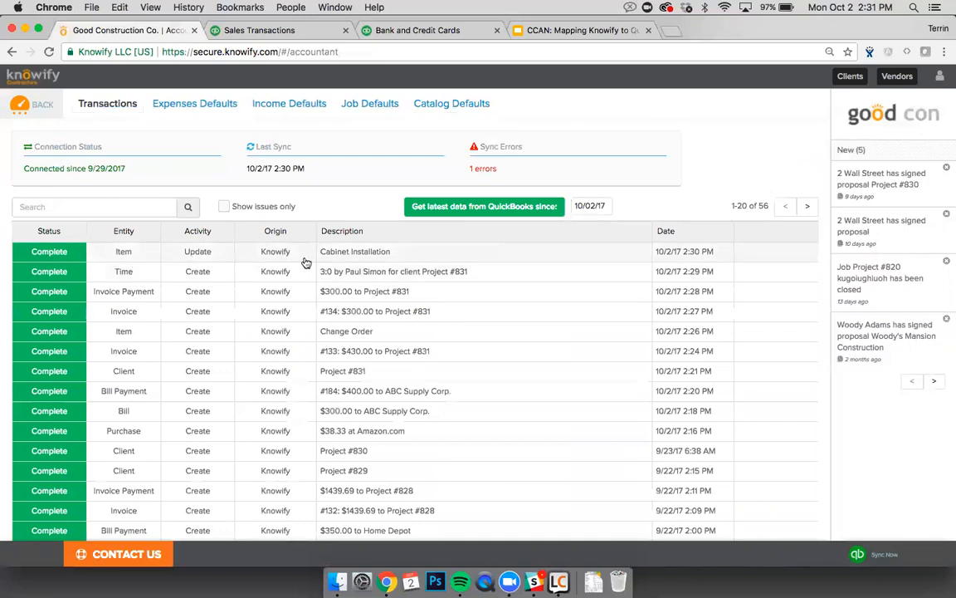
pyautogui.hotkey('ctrl', 'Tab')
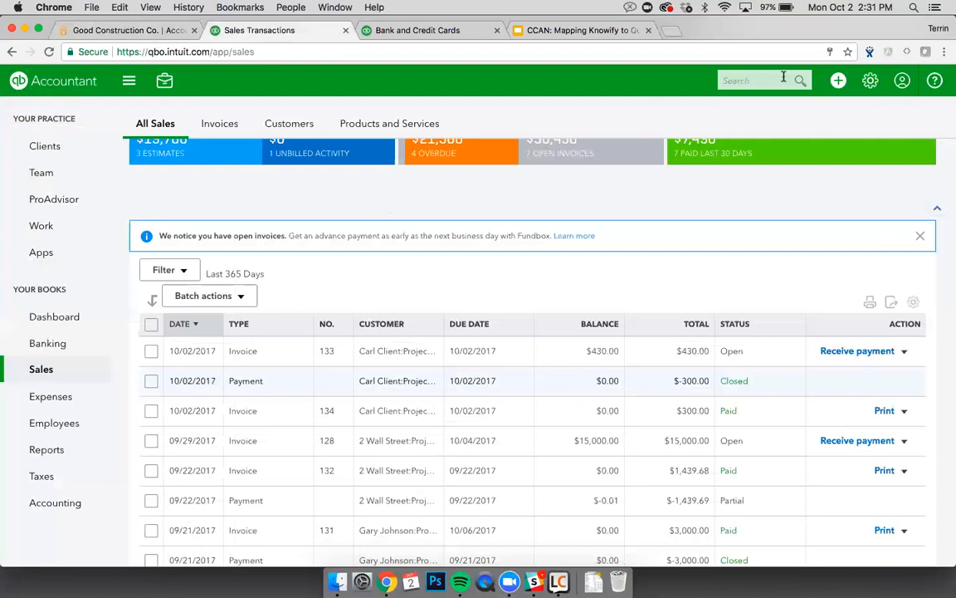
# Step: In Products and Services, search 'CABIN' and confirm Cabinet Installation's expense account is Job Materials
pyautogui.click(838, 81)
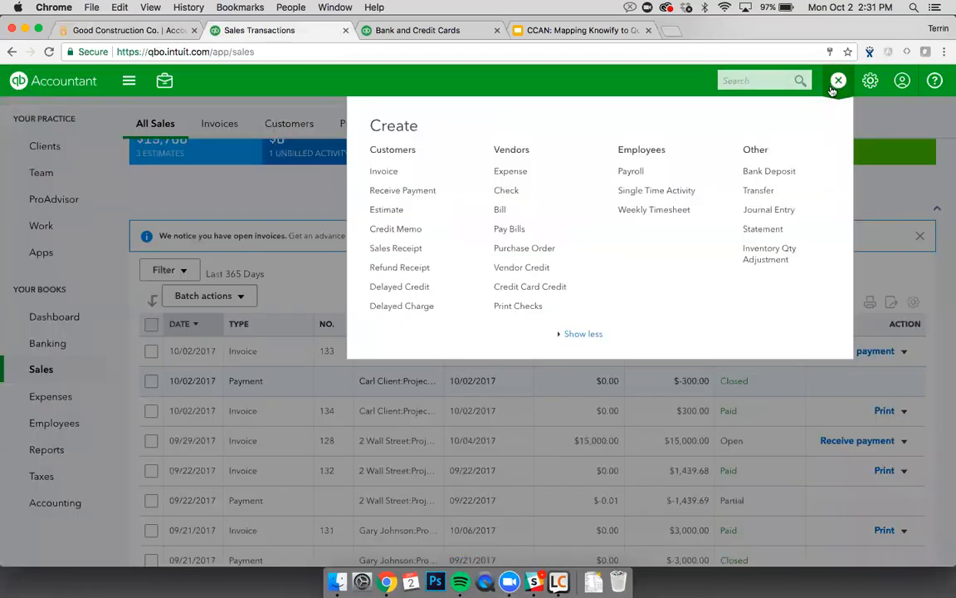
pyautogui.click(870, 80)
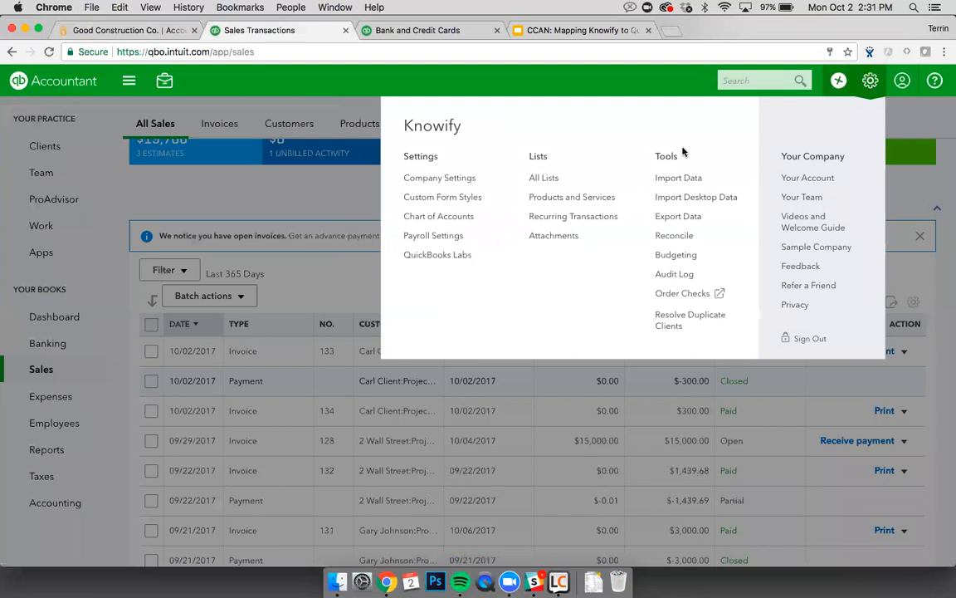
pyautogui.click(578, 204)
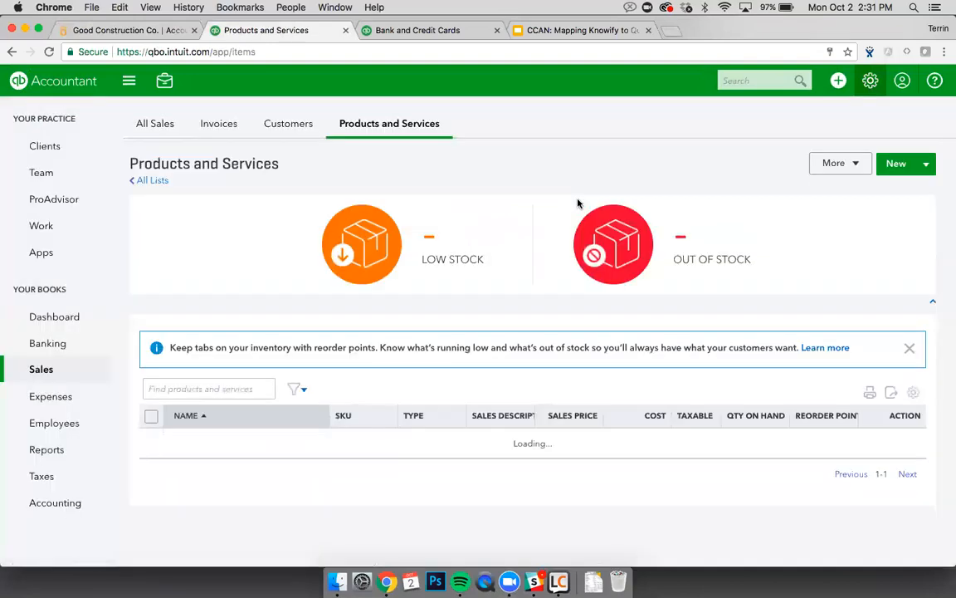
pyautogui.press('super+1')
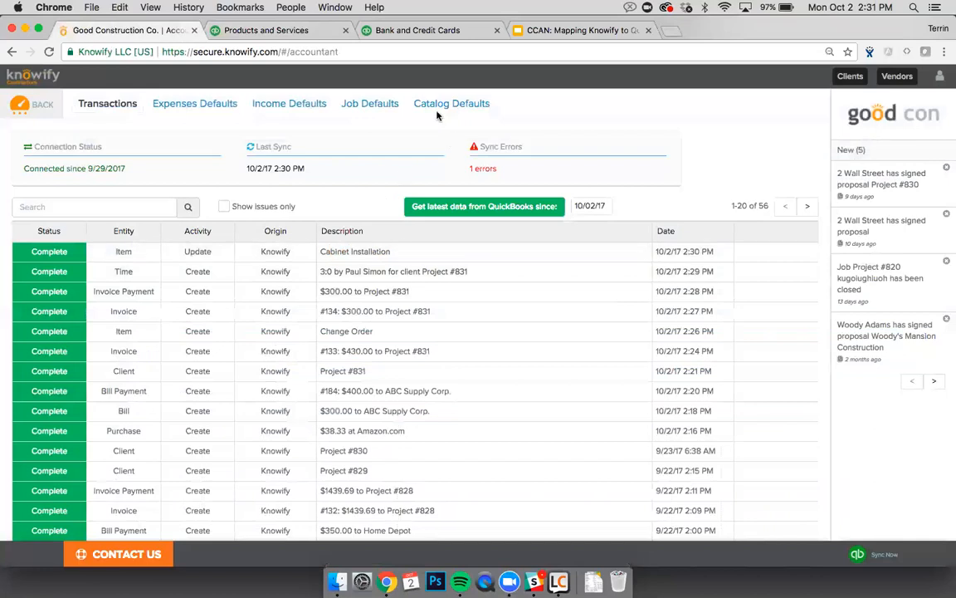
pyautogui.press('super+2')
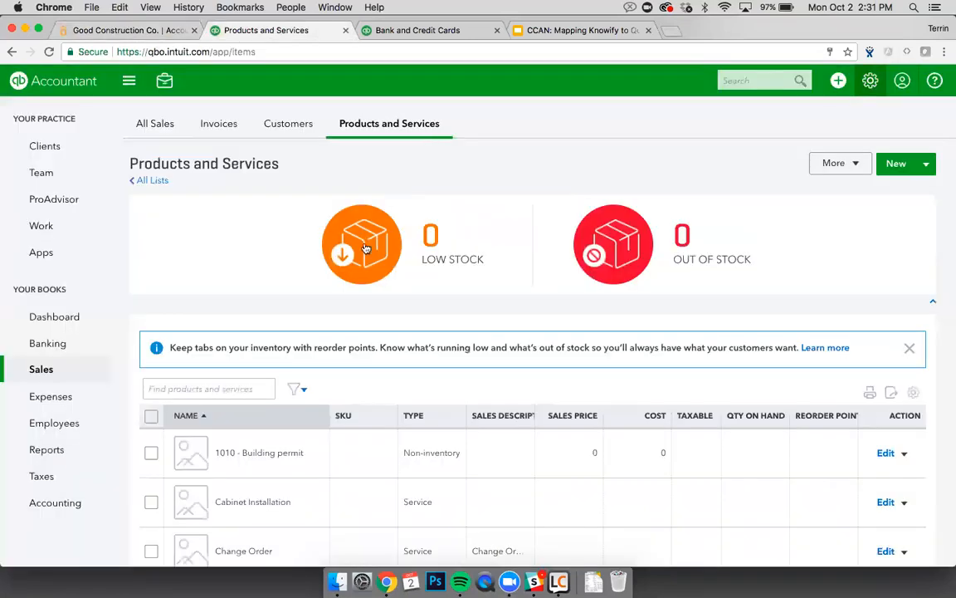
pyautogui.click(241, 389)
pyautogui.write('CABIN')
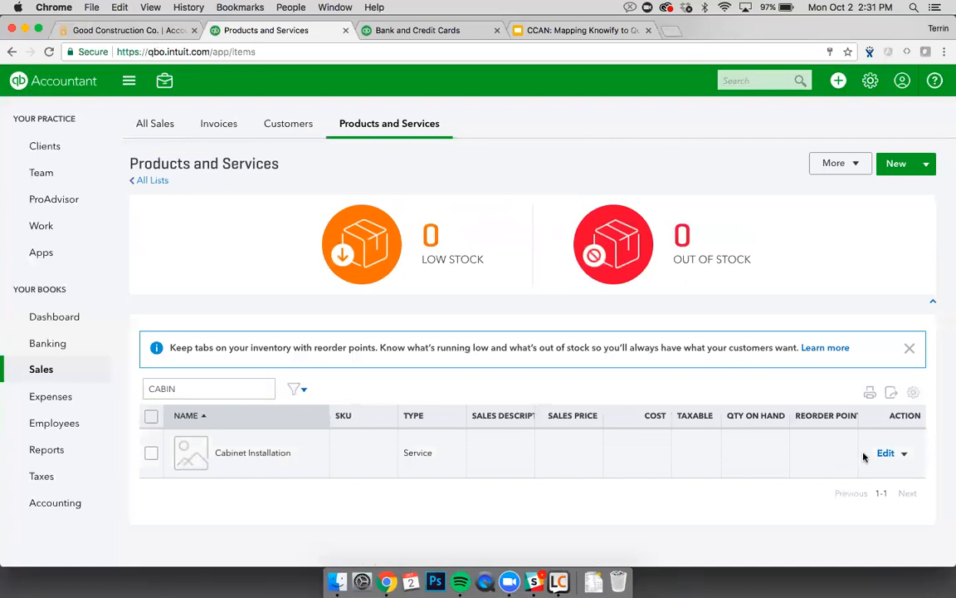
pyautogui.click(884, 453)
pyautogui.scroll(-3, 741, 357)
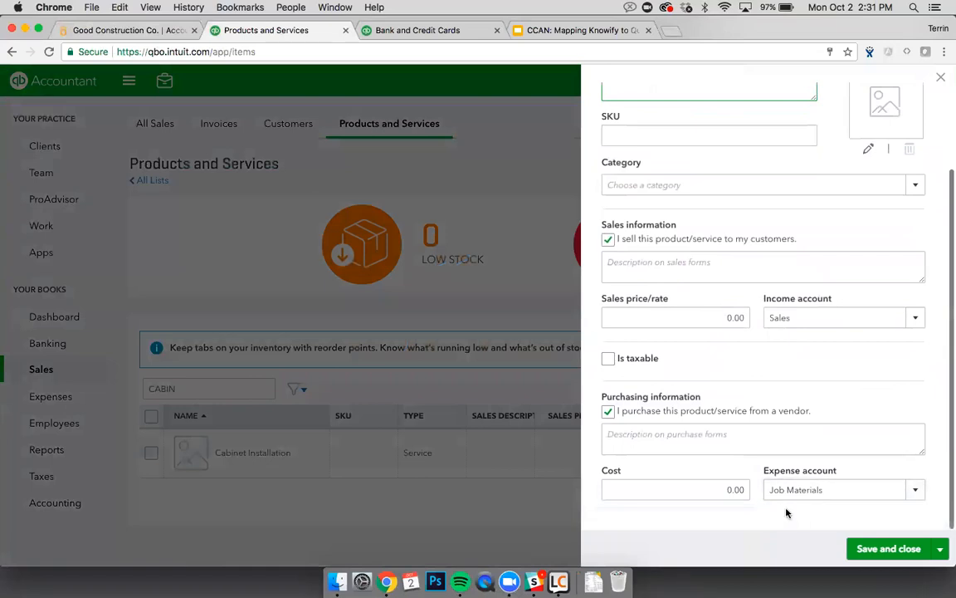
pyautogui.press('Escape')
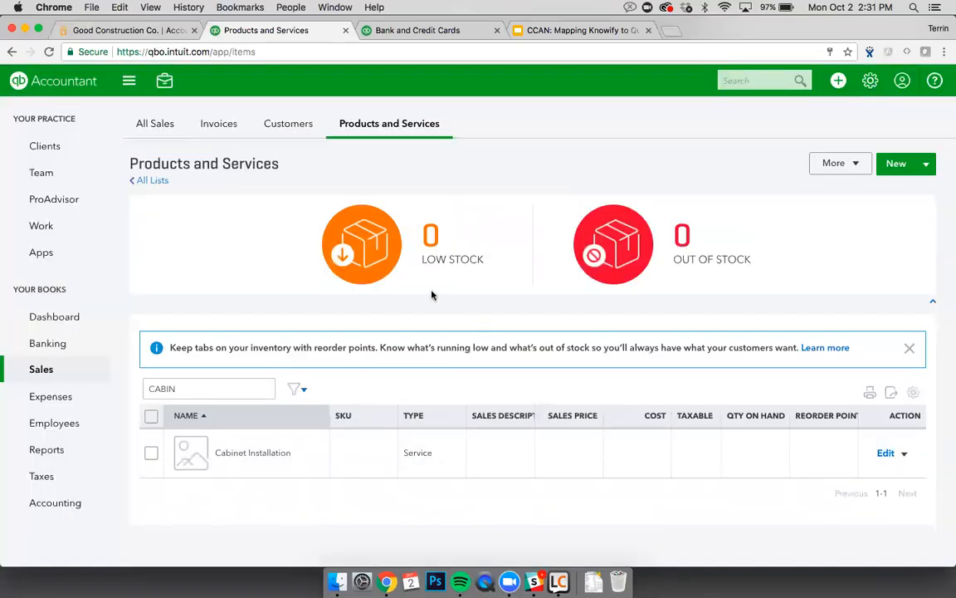
# Step: Search 'change' and review the Change Order product details, then return to Knowify's sync log
pyautogui.hotkey('ctrl', 'shift', 'Tab')
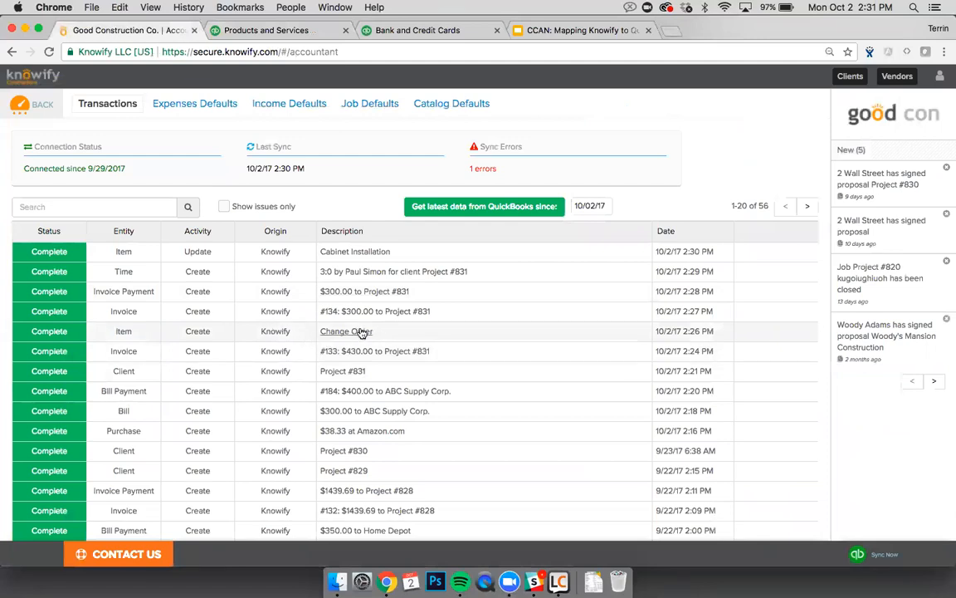
pyautogui.click(439, 103)
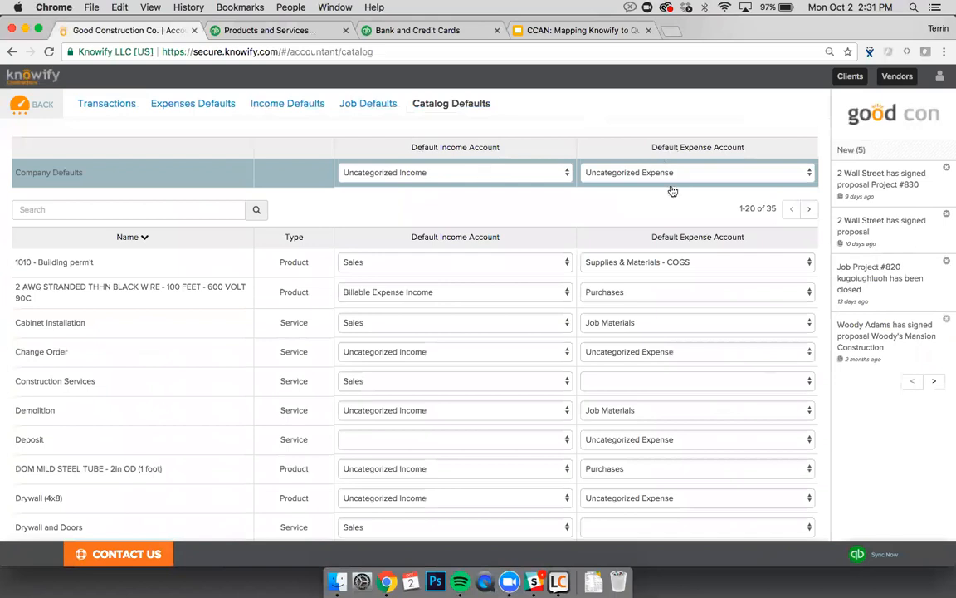
pyautogui.hotkey('ctrl', 'Tab')
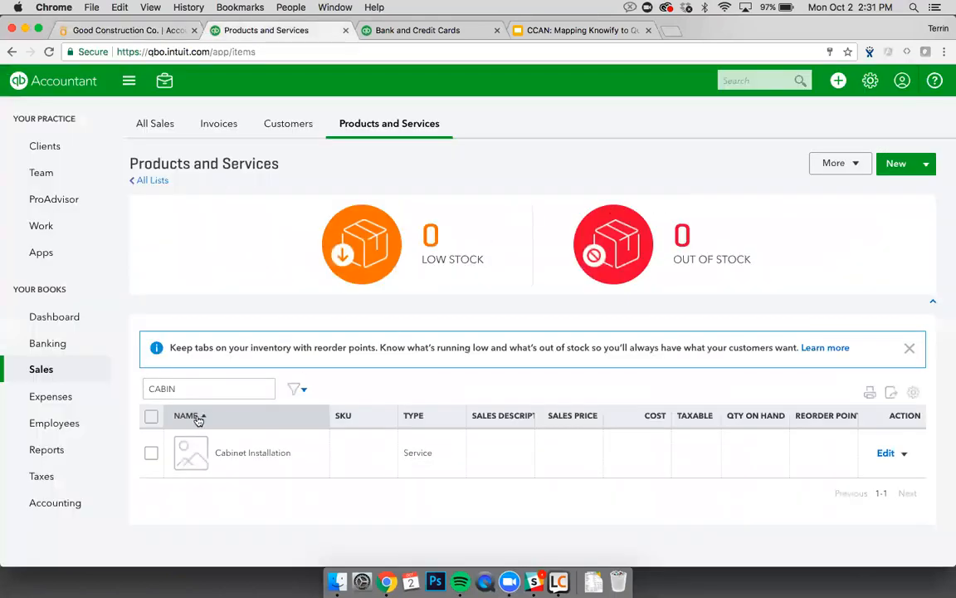
pyautogui.click(190, 392)
pyautogui.doubleClick(190, 392)
pyautogui.write('change')
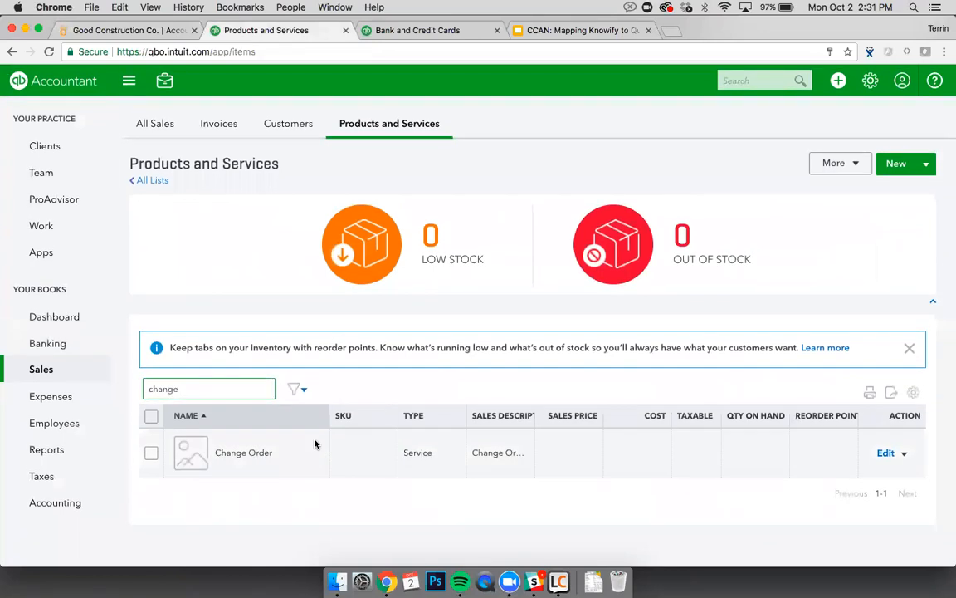
pyautogui.click(882, 452)
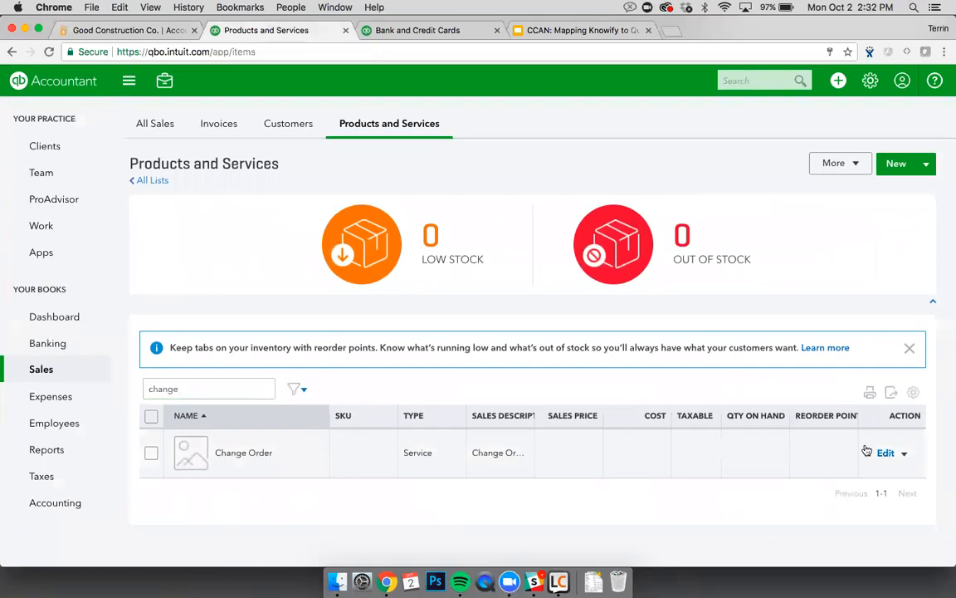
pyautogui.scroll(-3, 834, 410)
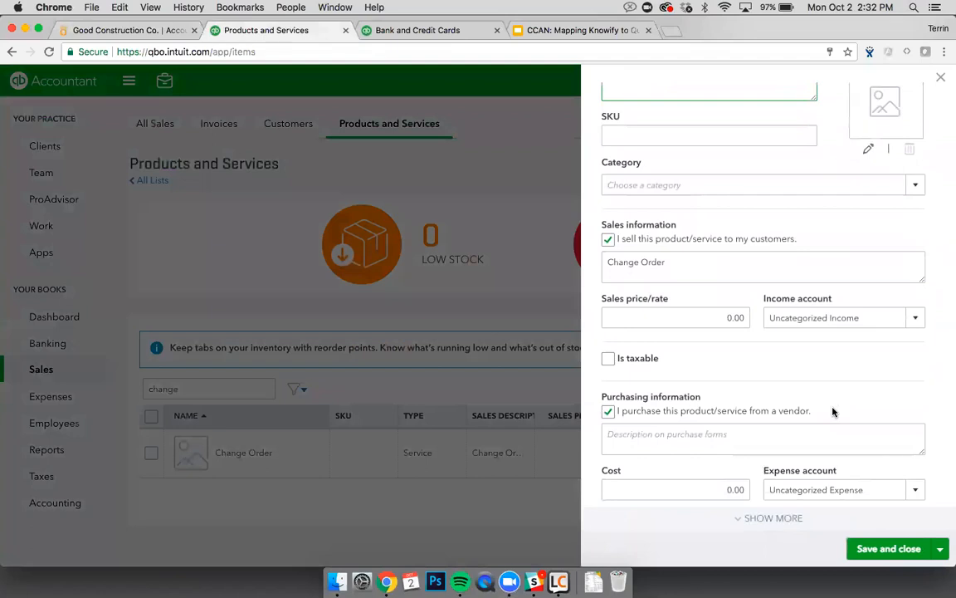
pyautogui.press('Escape')
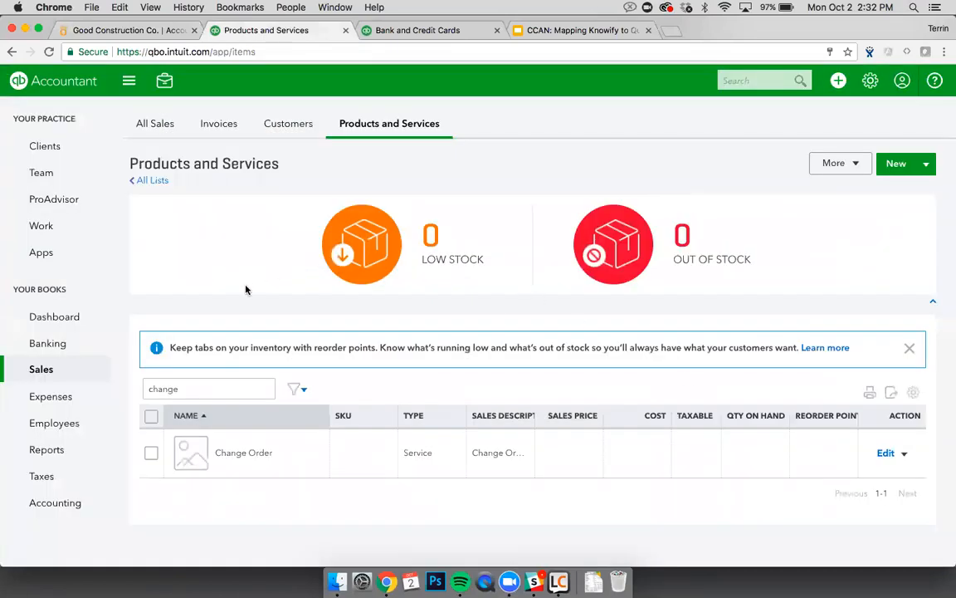
pyautogui.hotkey('ctrl', 'shift', 'Tab')
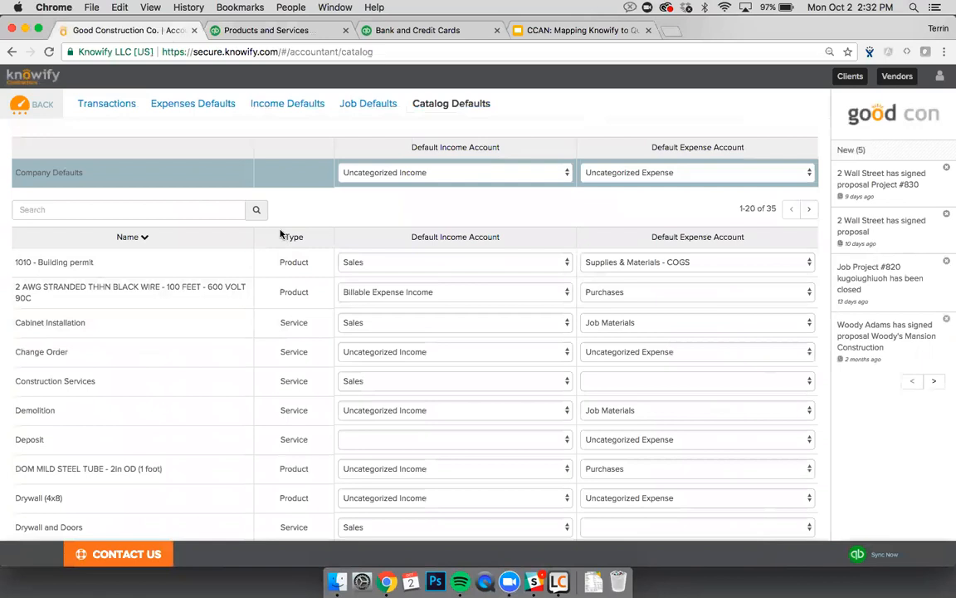
pyautogui.click(125, 108)
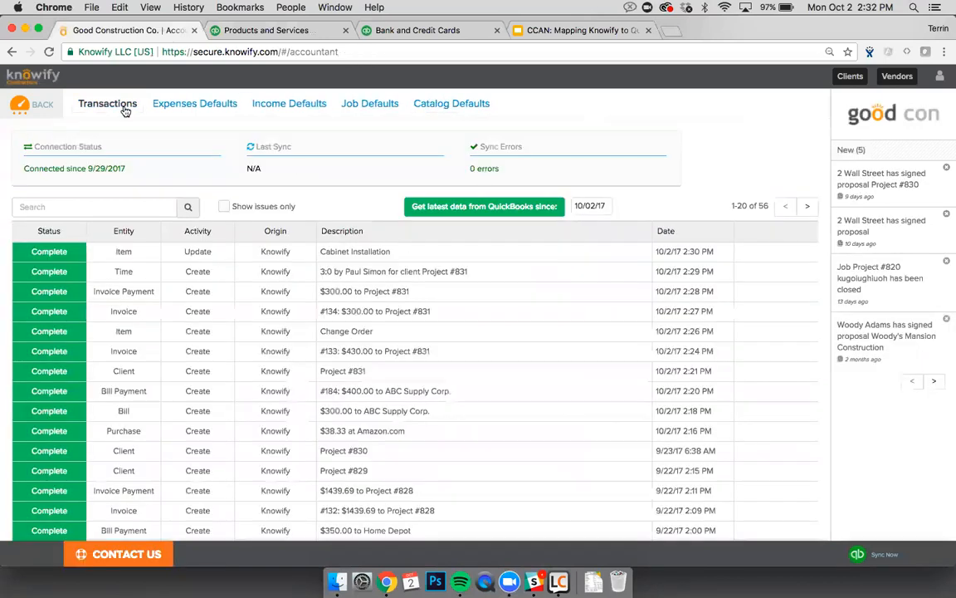